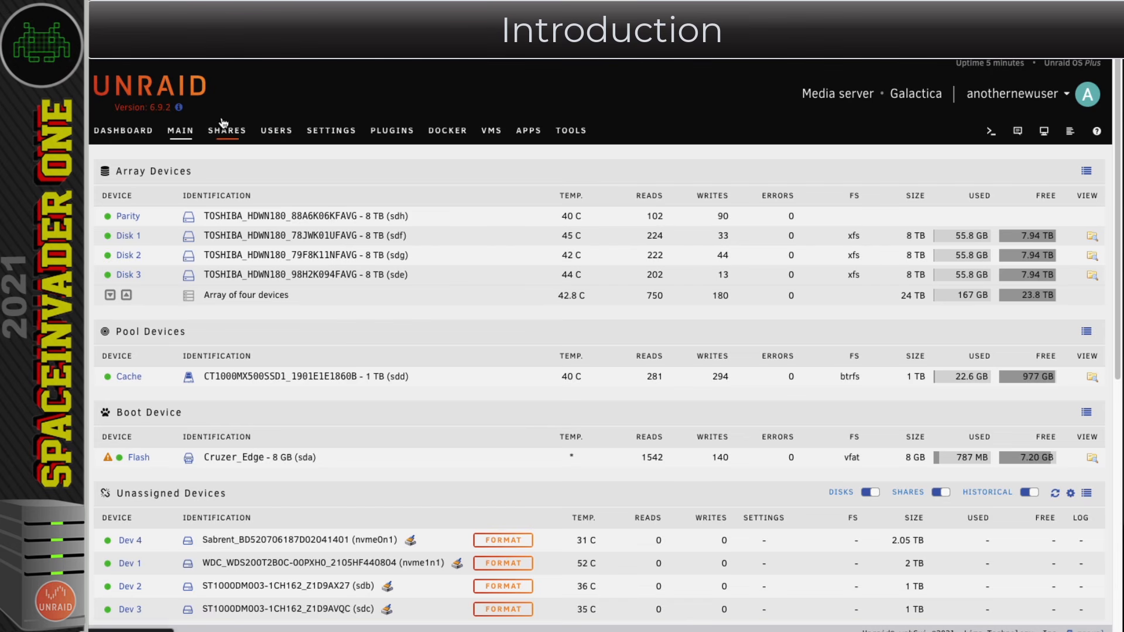
Check the server's system information and the identification and size of its array and unassigned drives
{"action": "left_click", "coordinate": [1044, 131]}
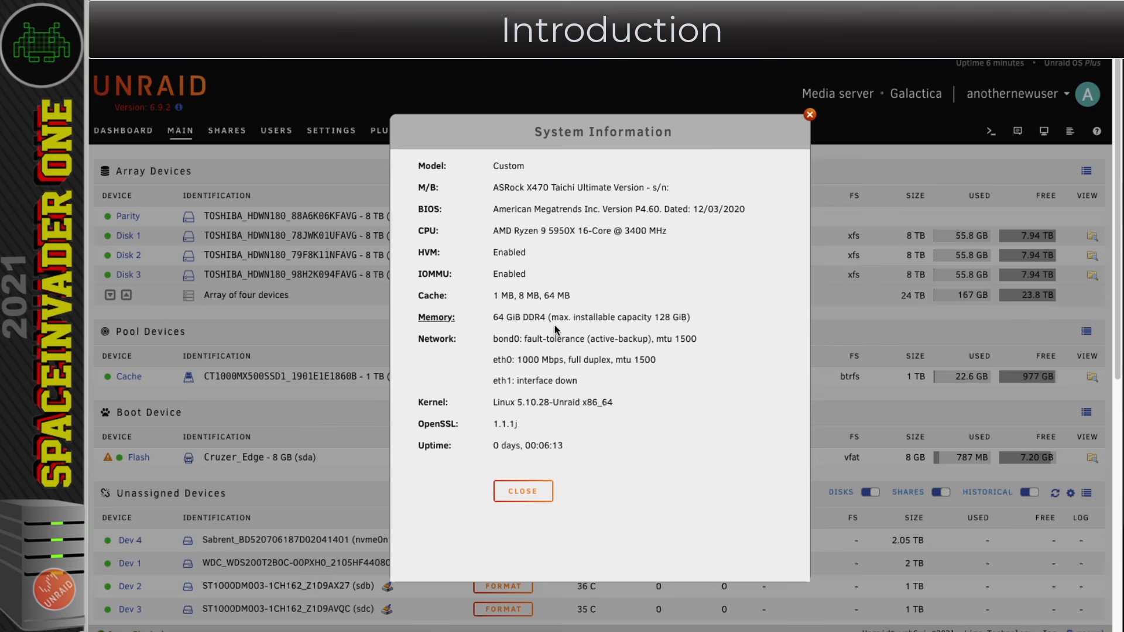
{"action": "left_click", "coordinate": [810, 114]}
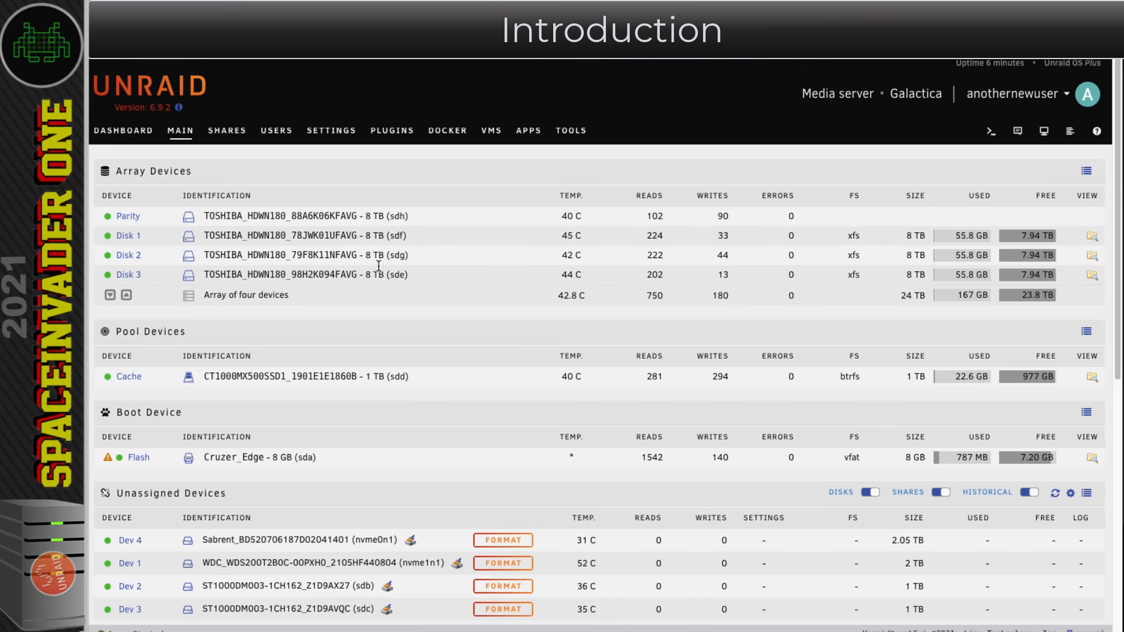
{"action": "triple_click", "coordinate": [408, 215]}
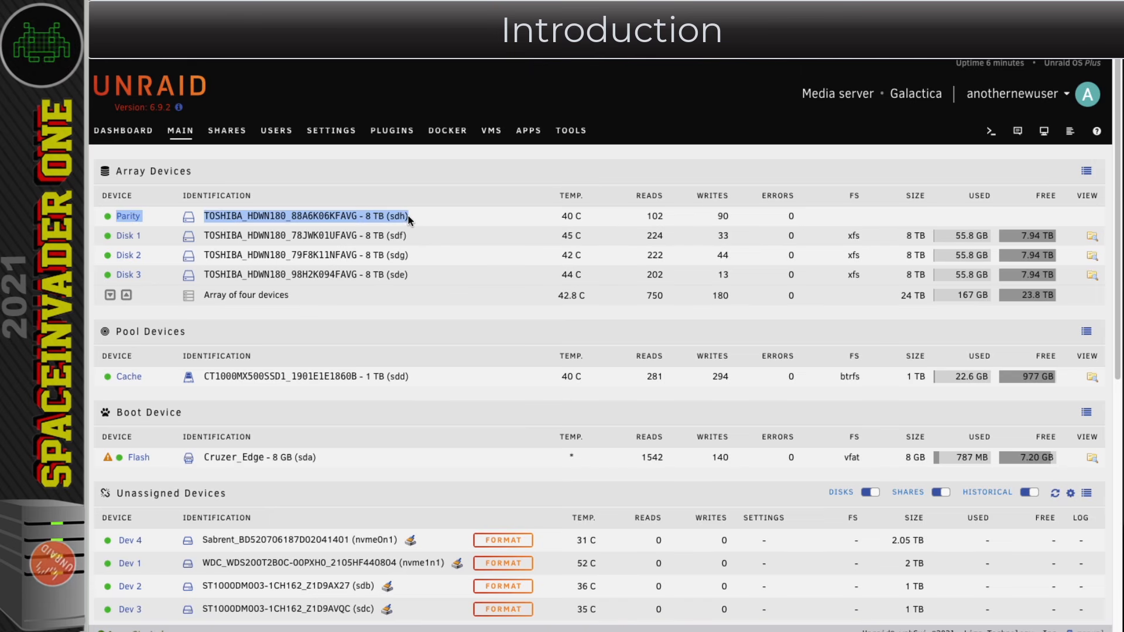
{"action": "left_click", "coordinate": [408, 216]}
{"action": "triple_click", "coordinate": [927, 302]}
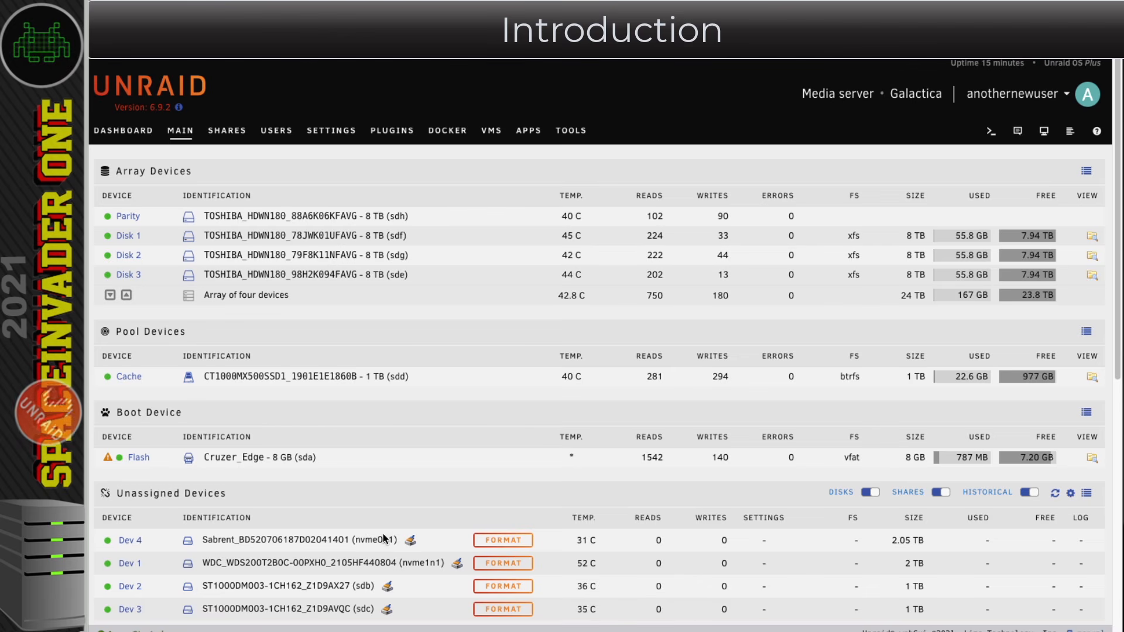
{"action": "left_click_drag", "start_coordinate": [905, 564], "coordinate": [925, 564]}
{"action": "left_click", "coordinate": [888, 566]}
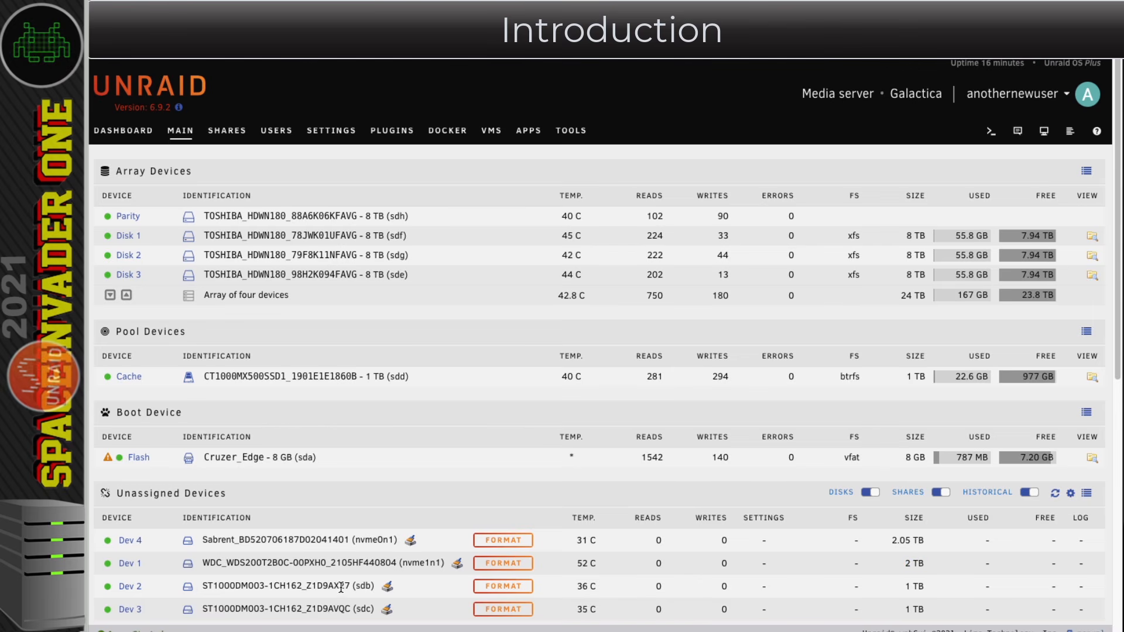
{"action": "left_click_drag", "start_coordinate": [925, 588], "coordinate": [906, 588]}
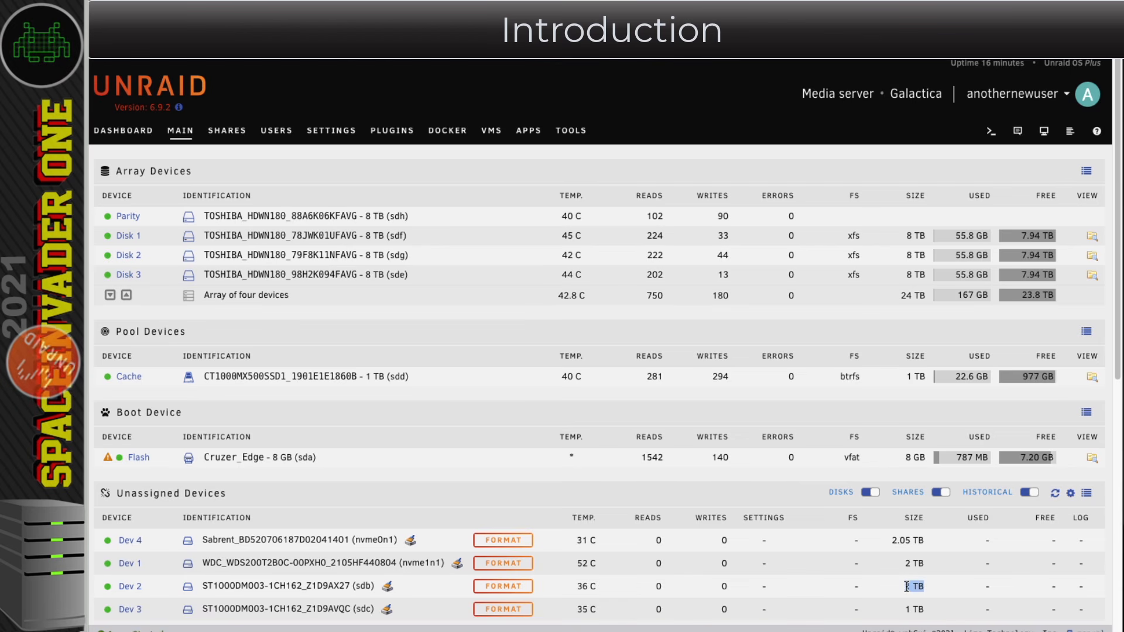
{"action": "left_click", "coordinate": [916, 591]}
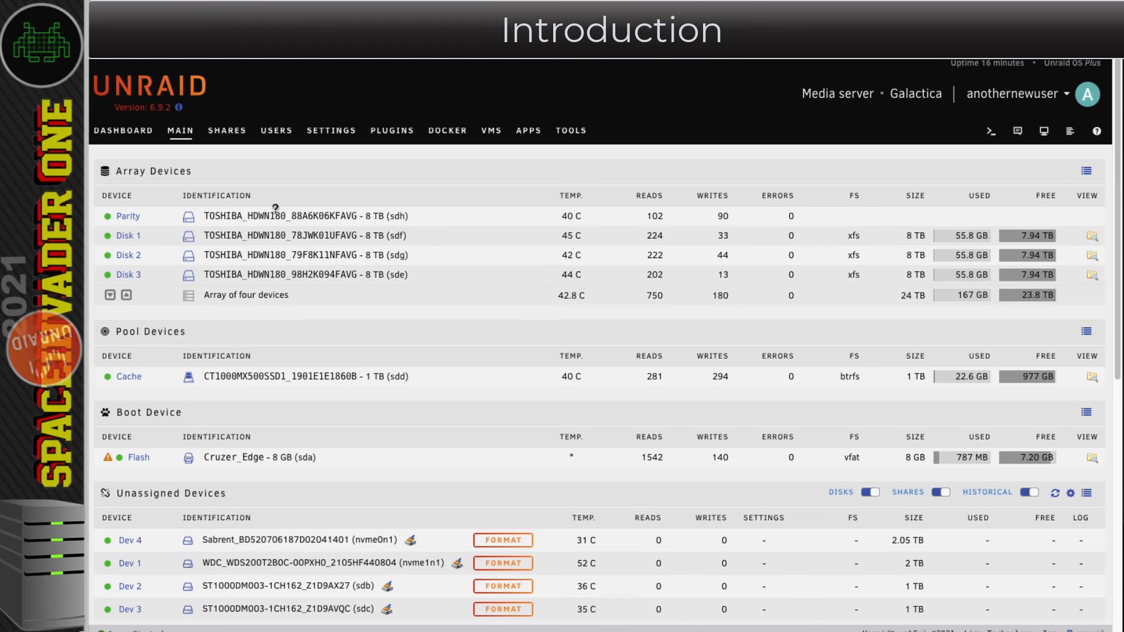
Look over the server's shares, users, Docker containers and virtual machines pages
{"action": "left_click", "coordinate": [229, 133]}
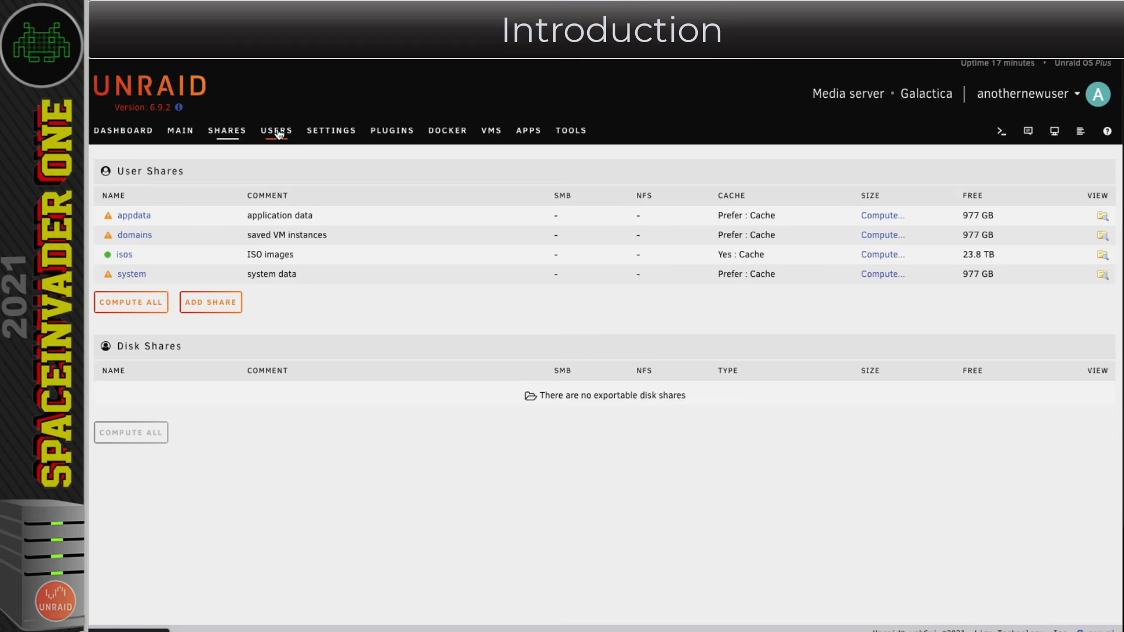
{"action": "left_click", "coordinate": [279, 133]}
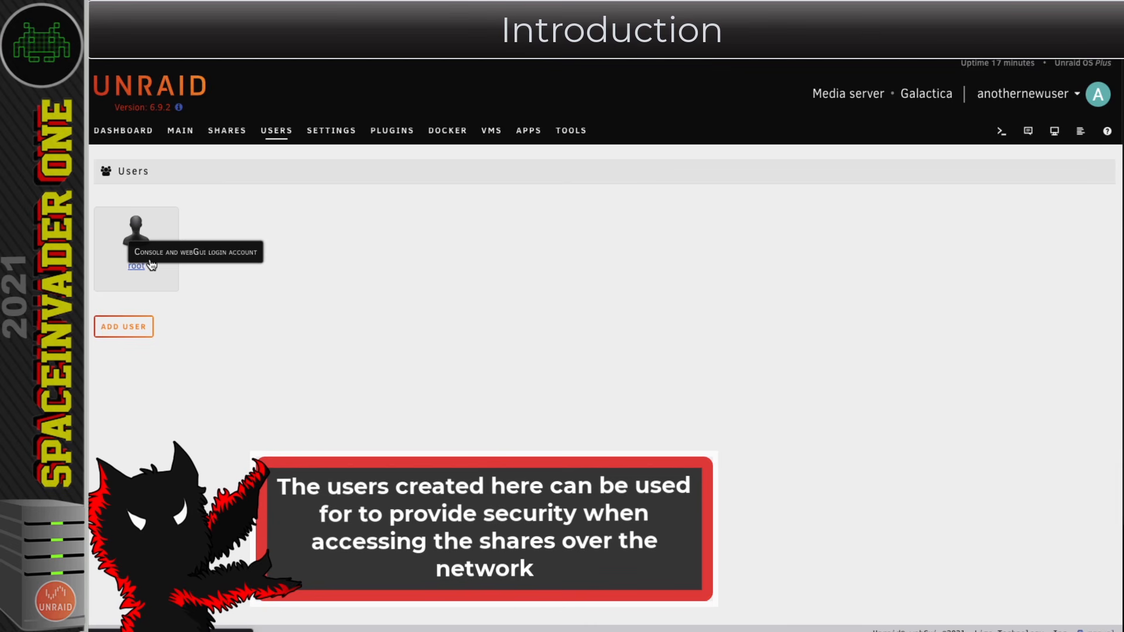
{"action": "left_click", "coordinate": [446, 133]}
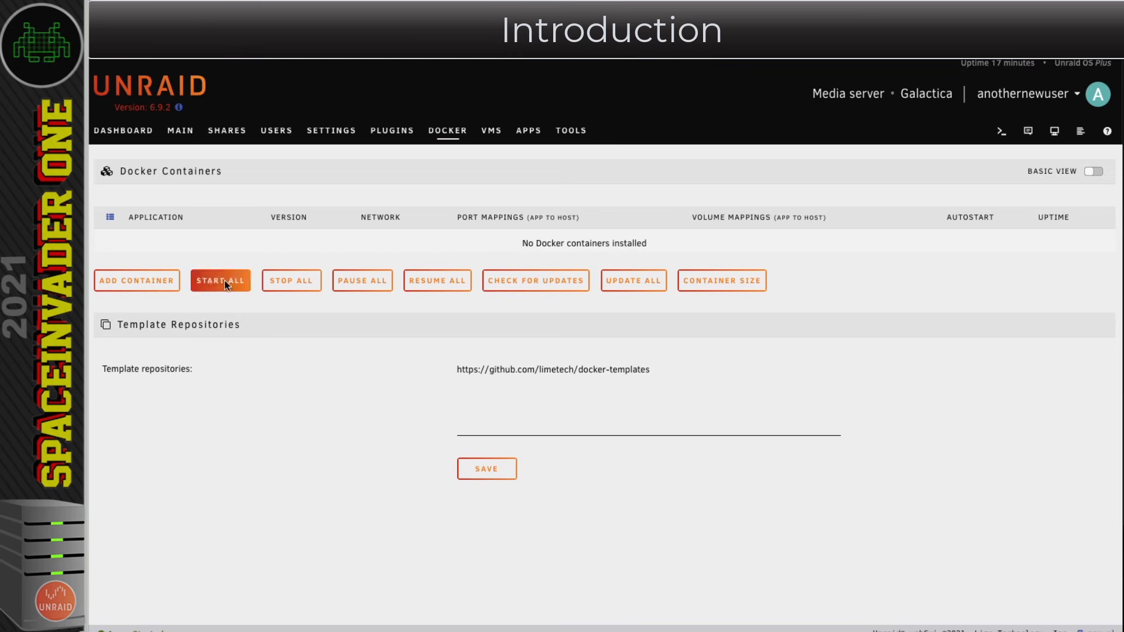
{"action": "left_click", "coordinate": [491, 131]}
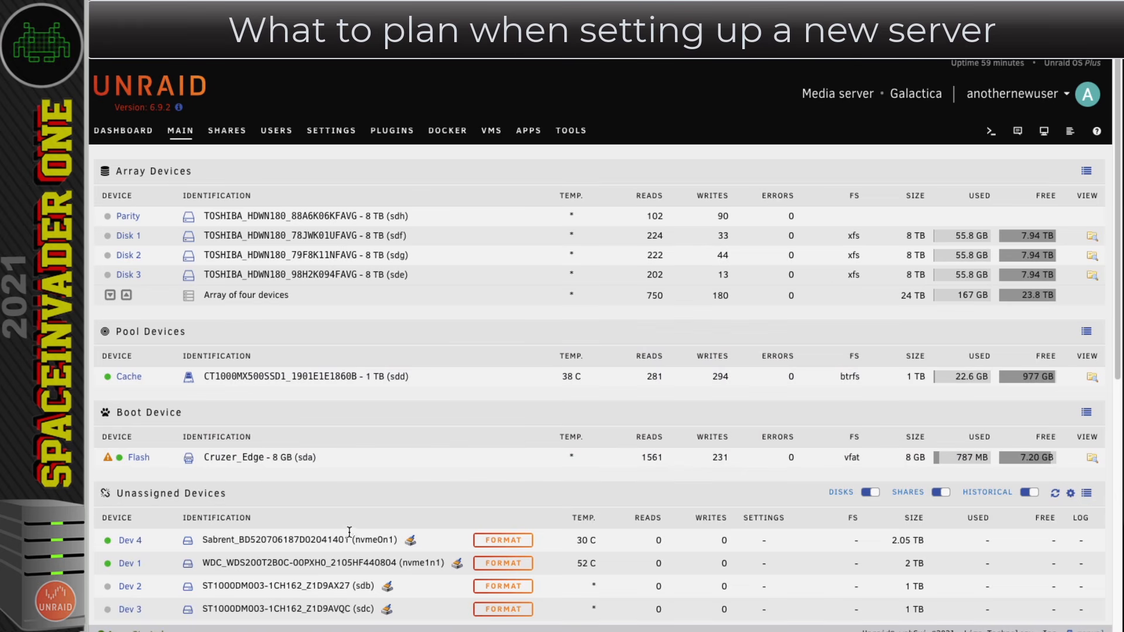
Examine the cache settings in the user shares list, especially the one for the appdata share
{"action": "left_click", "coordinate": [227, 131]}
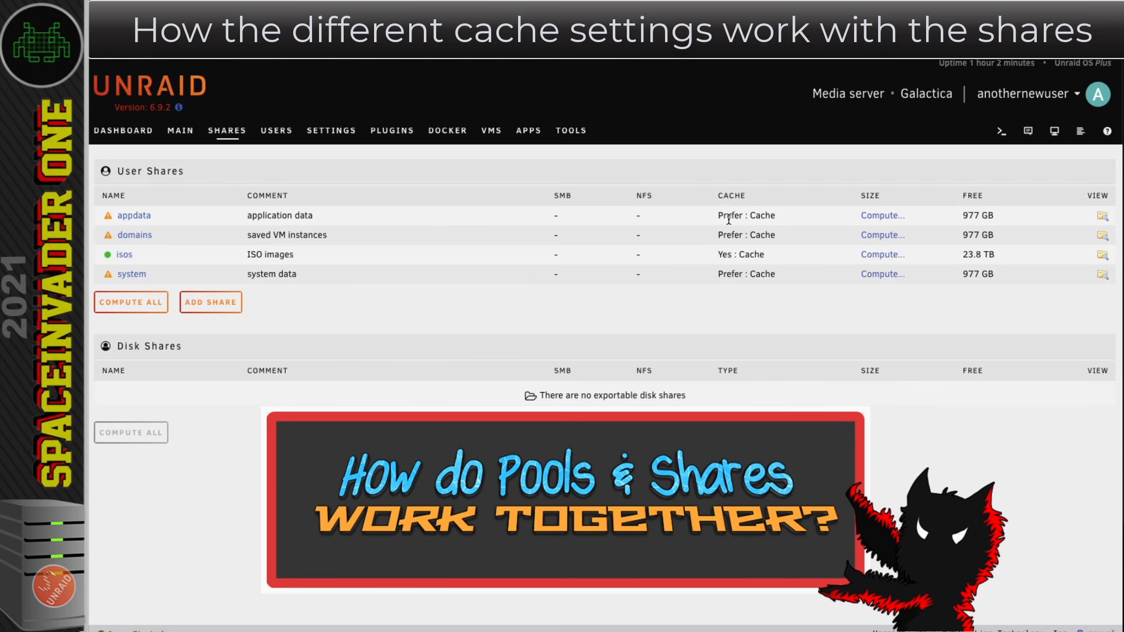
{"action": "left_click_drag", "start_coordinate": [719, 217], "coordinate": [772, 235]}
{"action": "left_click_drag", "start_coordinate": [719, 275], "coordinate": [766, 256]}
{"action": "left_click", "coordinate": [719, 272]}
{"action": "left_click", "coordinate": [719, 218]}
{"action": "left_click_drag", "start_coordinate": [718, 217], "coordinate": [775, 216]}
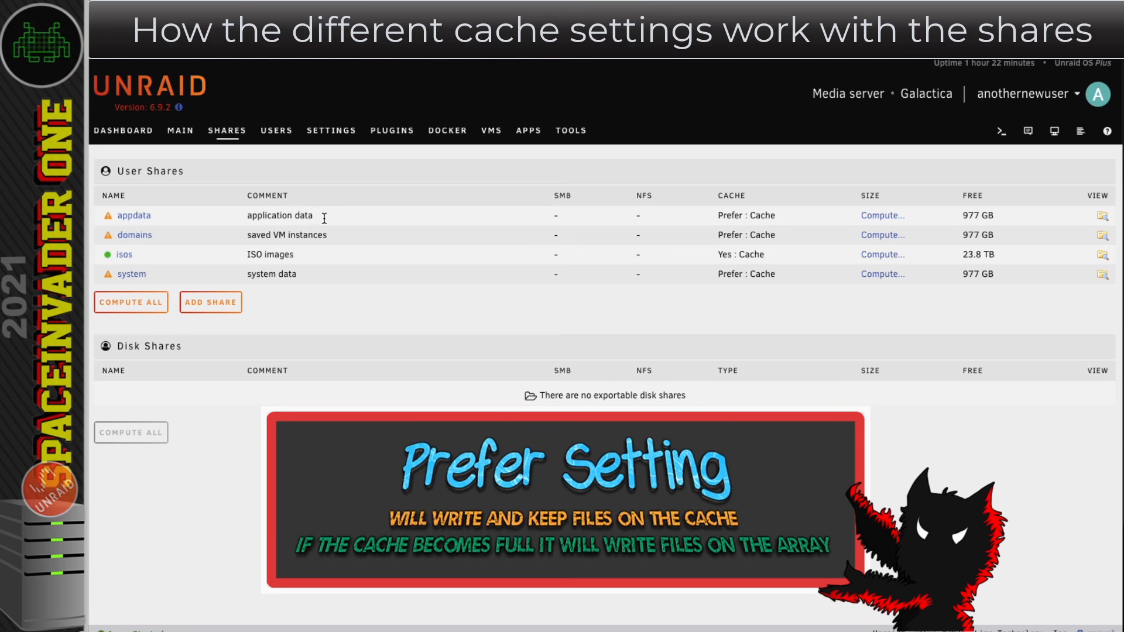
{"action": "left_click_drag", "start_coordinate": [321, 217], "coordinate": [115, 215]}
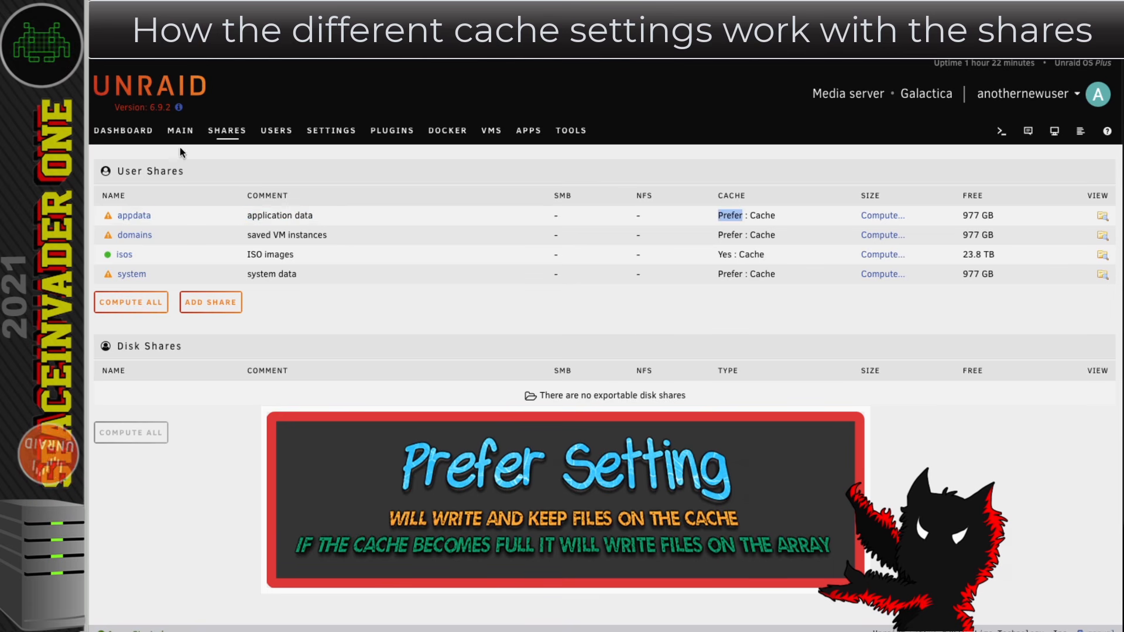
Compare the pool and array devices on the Main page with the appdata share's cache setting
{"action": "left_click", "coordinate": [181, 130]}
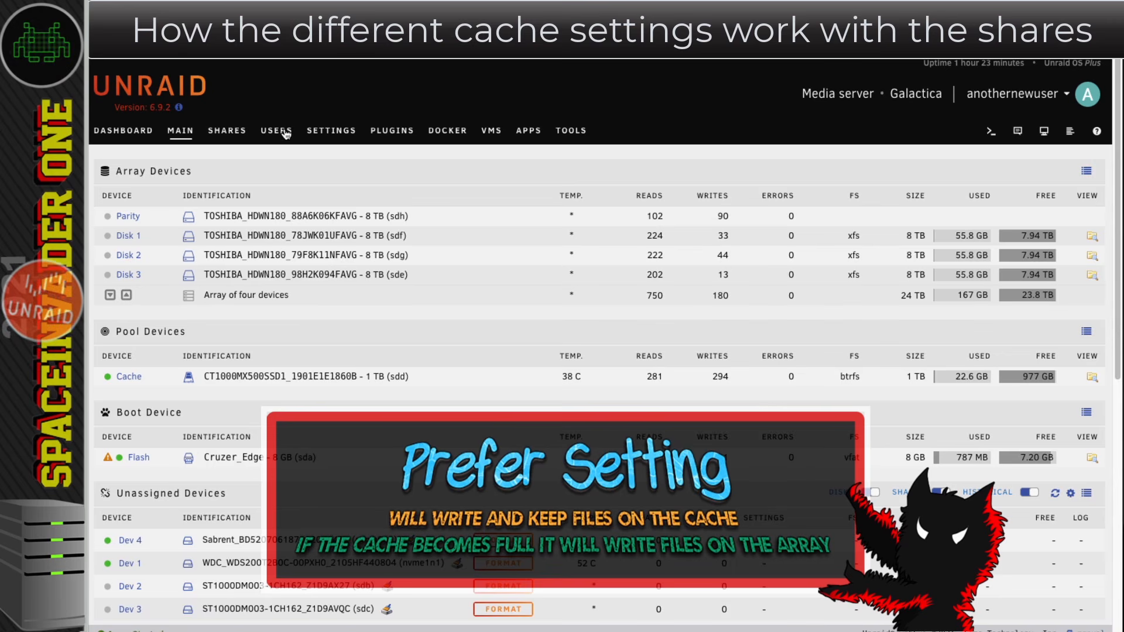
{"action": "left_click", "coordinate": [228, 130]}
{"action": "double_click", "coordinate": [736, 216]}
{"action": "left_click", "coordinate": [756, 218]}
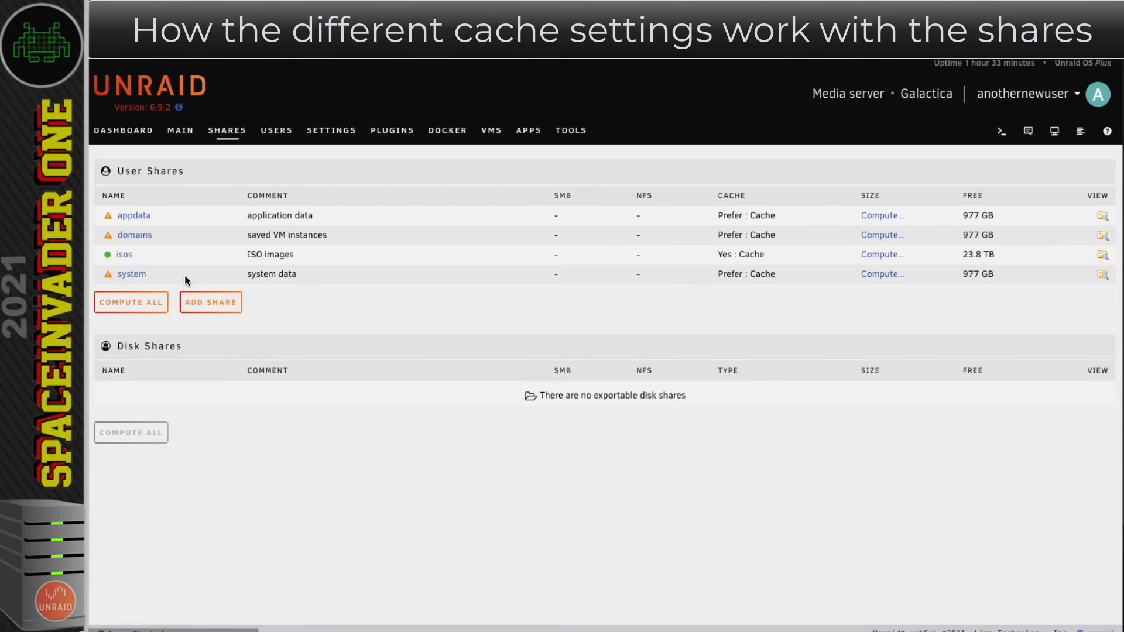
Browse the system share's docker and libvirt folders to check their image files and locations, and return to the shares list
{"action": "left_click", "coordinate": [132, 274]}
{"action": "left_click", "coordinate": [156, 219]}
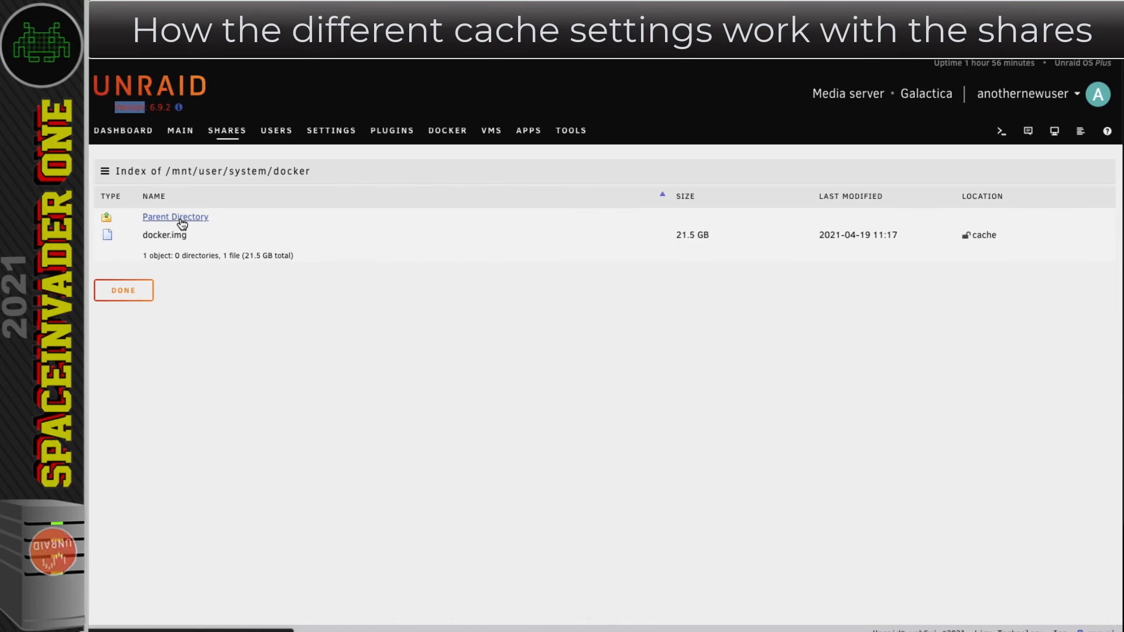
{"action": "left_click", "coordinate": [181, 222]}
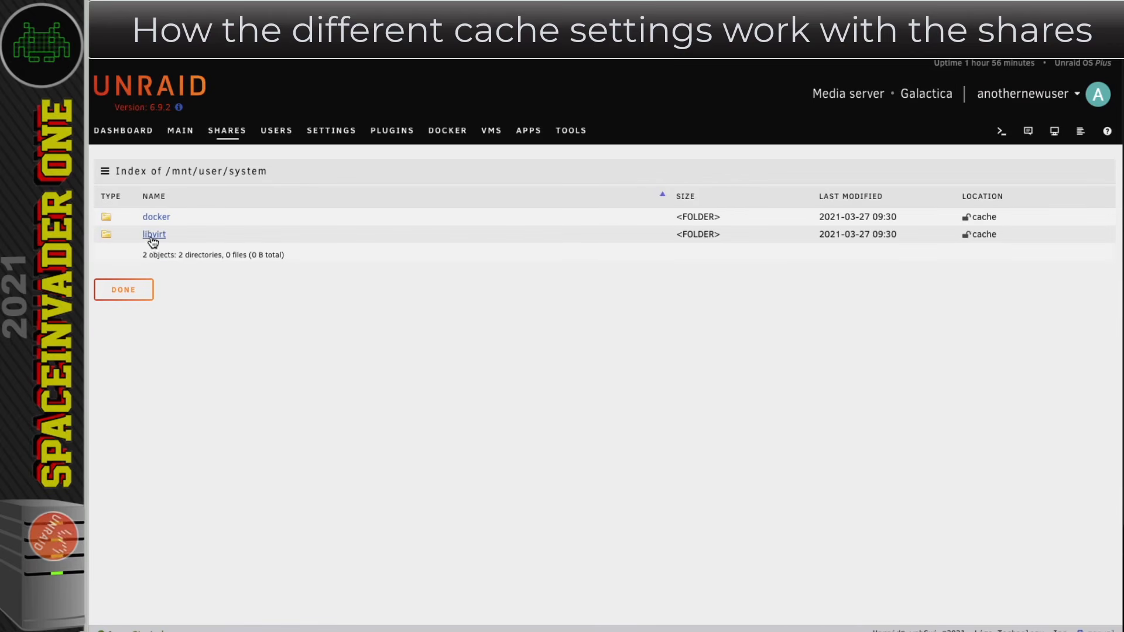
{"action": "left_click", "coordinate": [154, 235]}
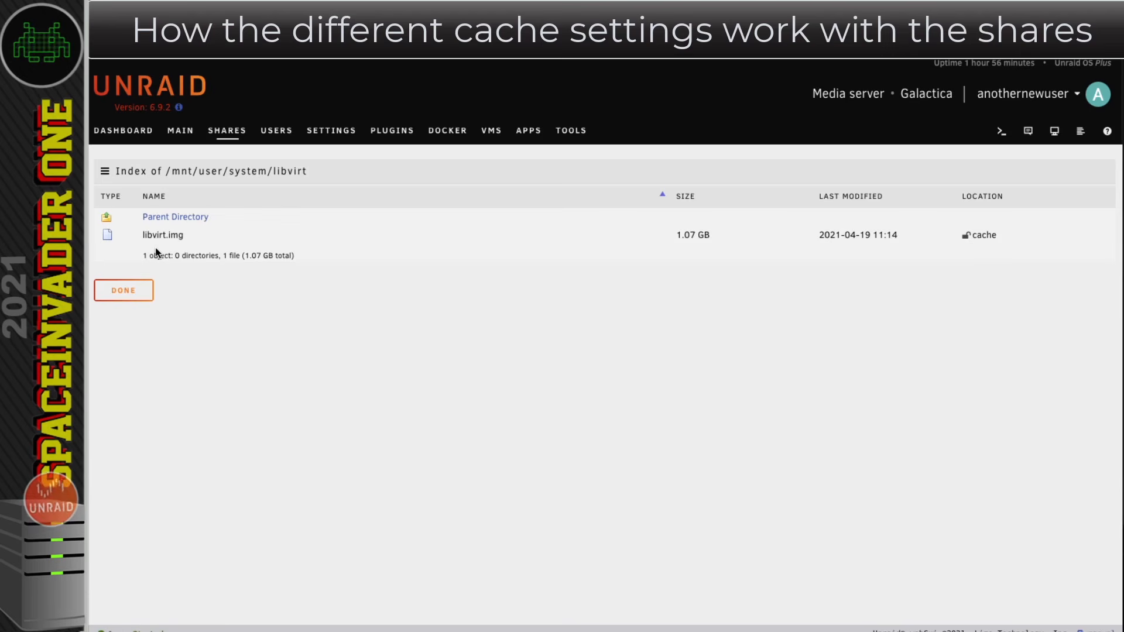
{"action": "left_click", "coordinate": [124, 290]}
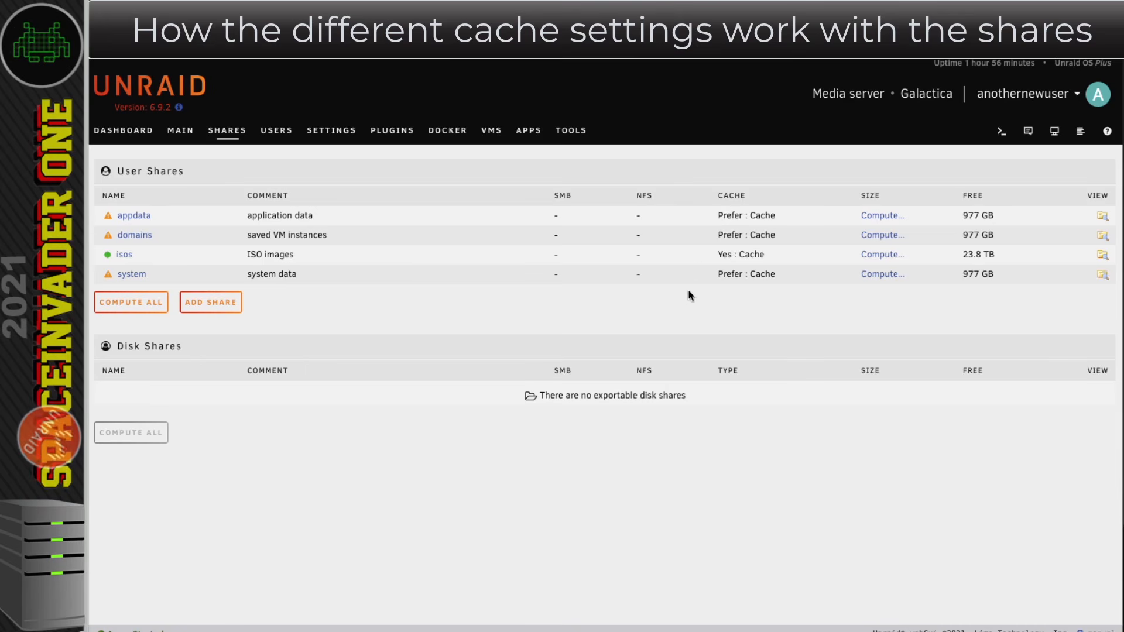
Compare the isos share's cache setting with that of the domains share
{"action": "double_click", "coordinate": [724, 254]}
{"action": "double_click", "coordinate": [751, 255]}
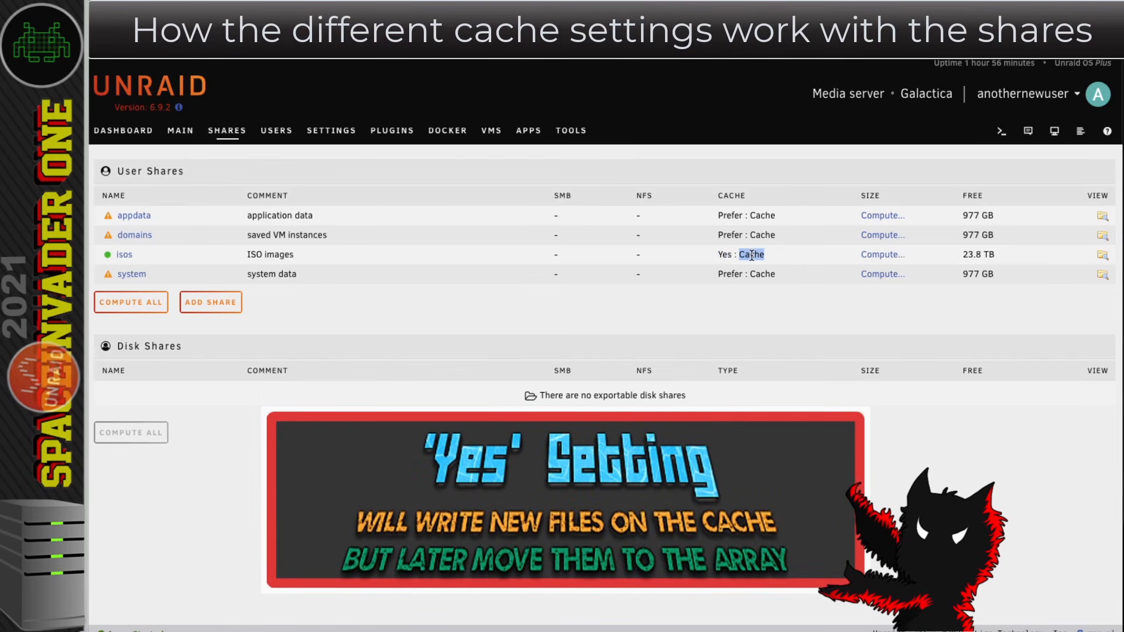
{"action": "double_click", "coordinate": [725, 254]}
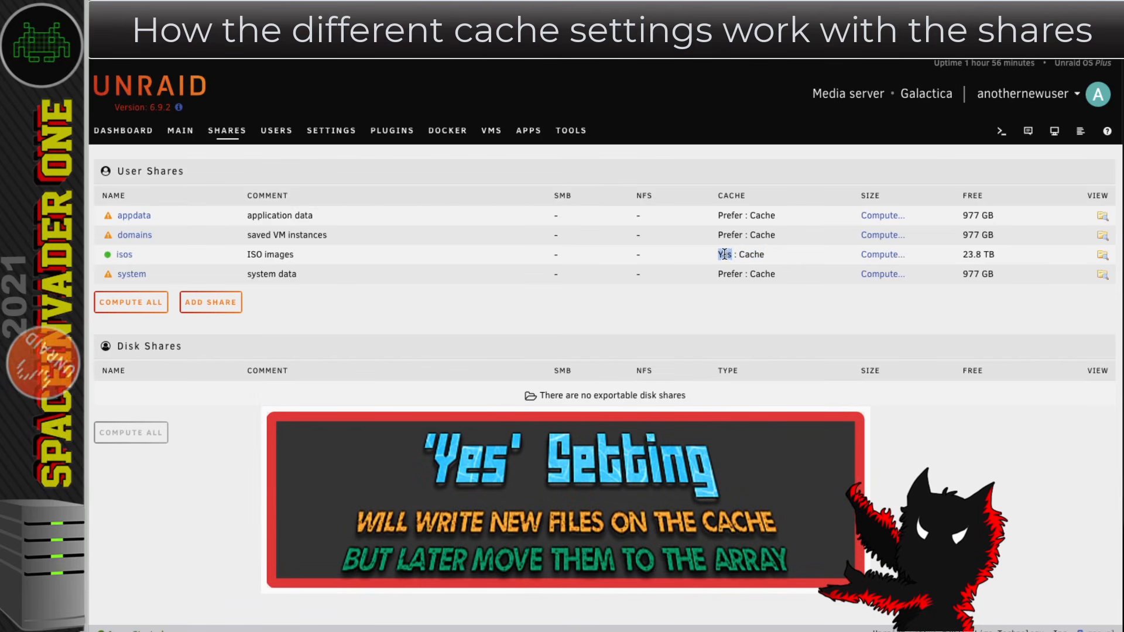
{"action": "double_click", "coordinate": [728, 236]}
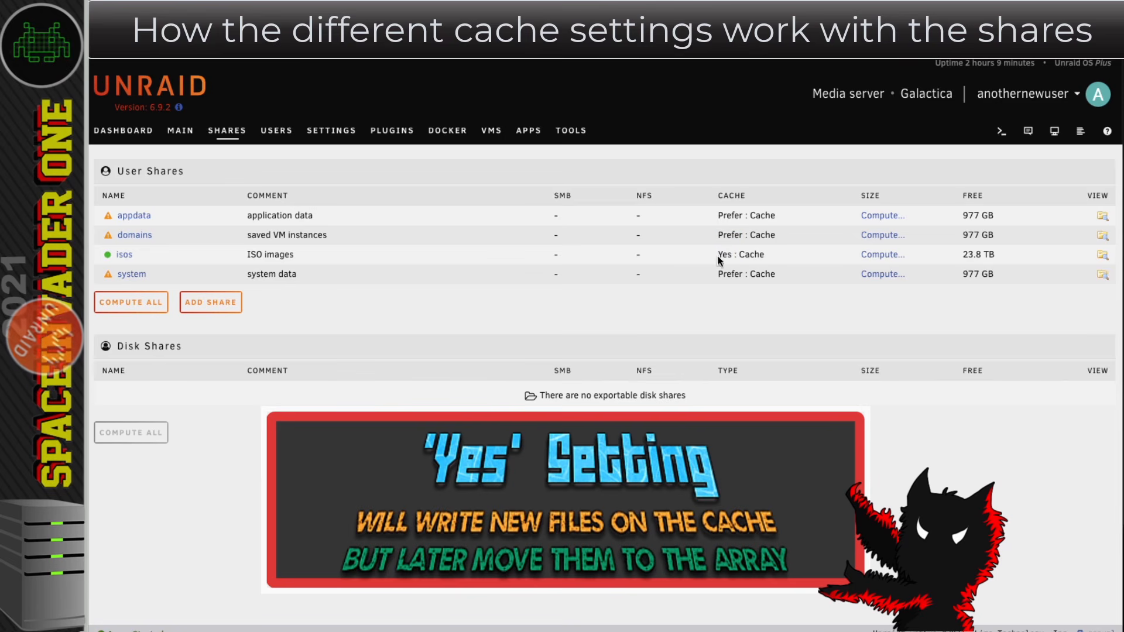
Check which cache pools can be selected in the isos share's settings, and return to the shares list
{"action": "left_click", "coordinate": [124, 254]}
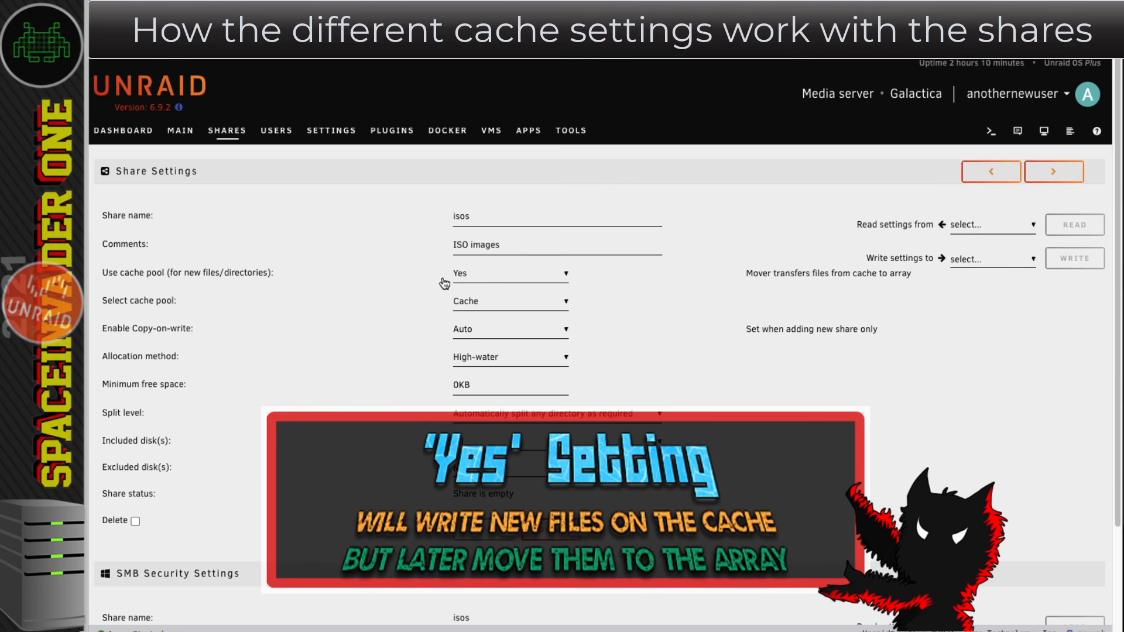
{"action": "left_click", "coordinate": [466, 303]}
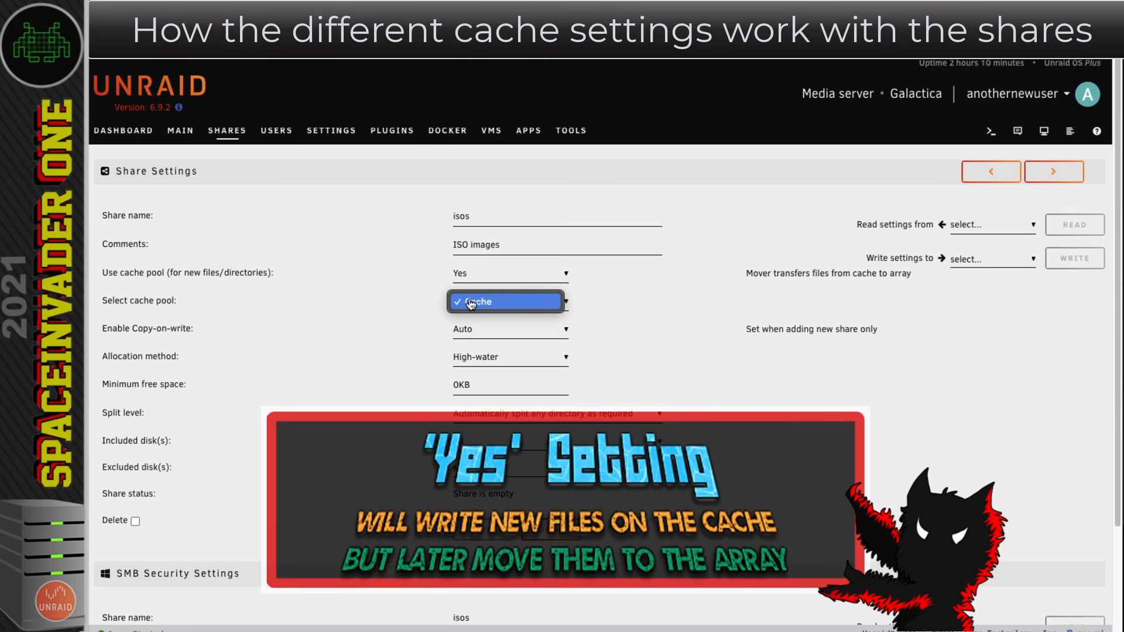
{"action": "left_click", "coordinate": [469, 303]}
{"action": "left_click", "coordinate": [233, 136]}
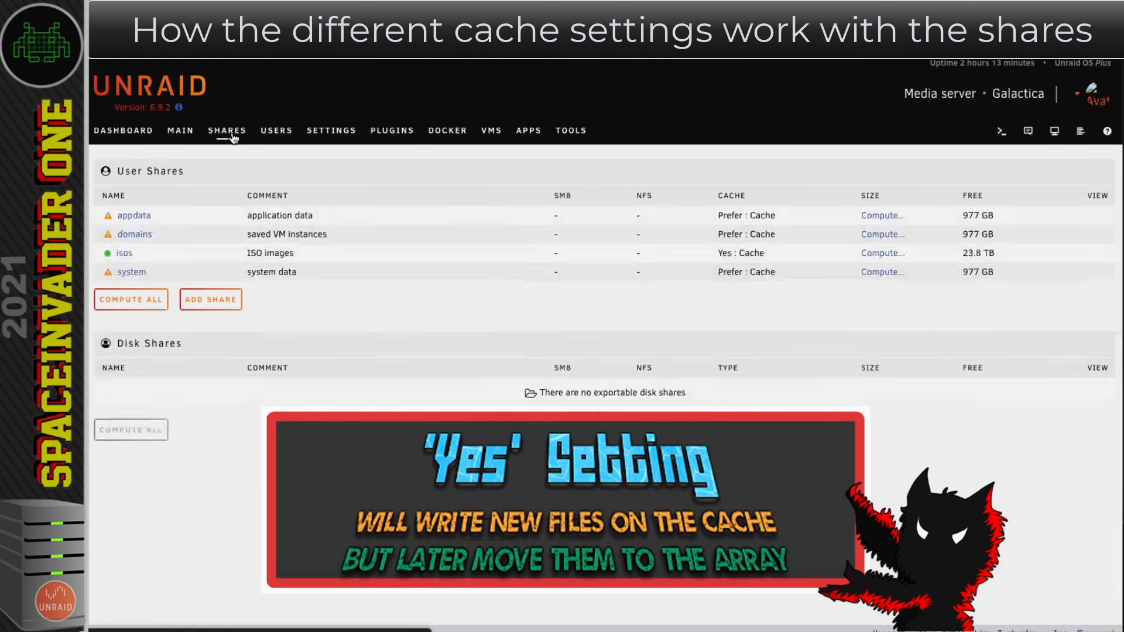
Examine the system share's cache setting and the isos share's options for using a cache pool, and return to the shares list
{"action": "double_click", "coordinate": [730, 274]}
{"action": "left_click", "coordinate": [174, 135]}
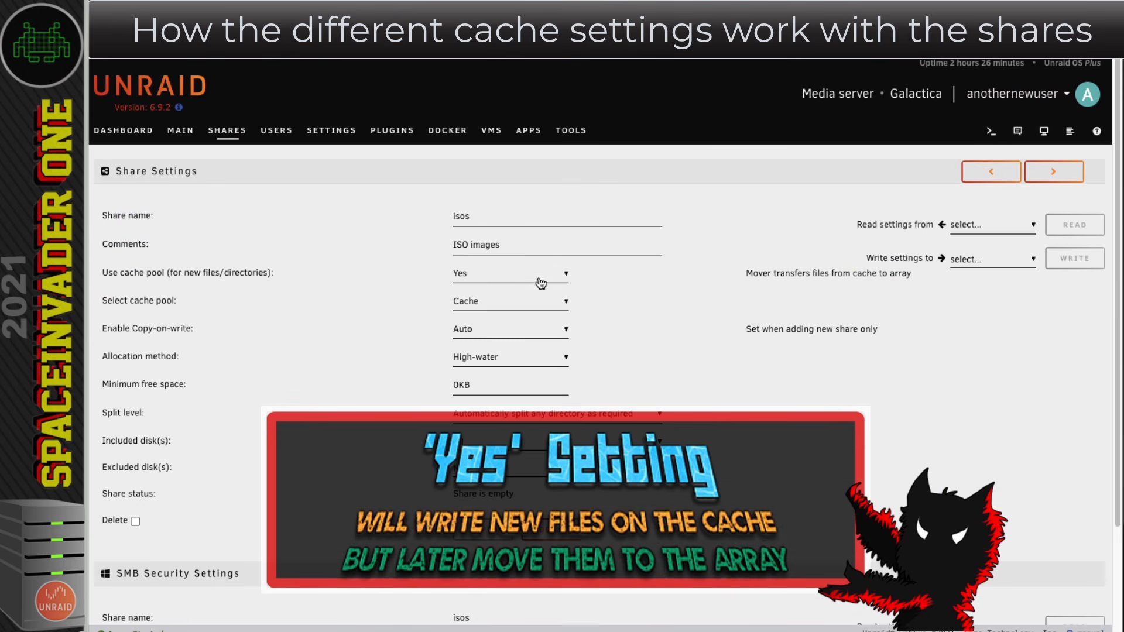
{"action": "left_click", "coordinate": [539, 284]}
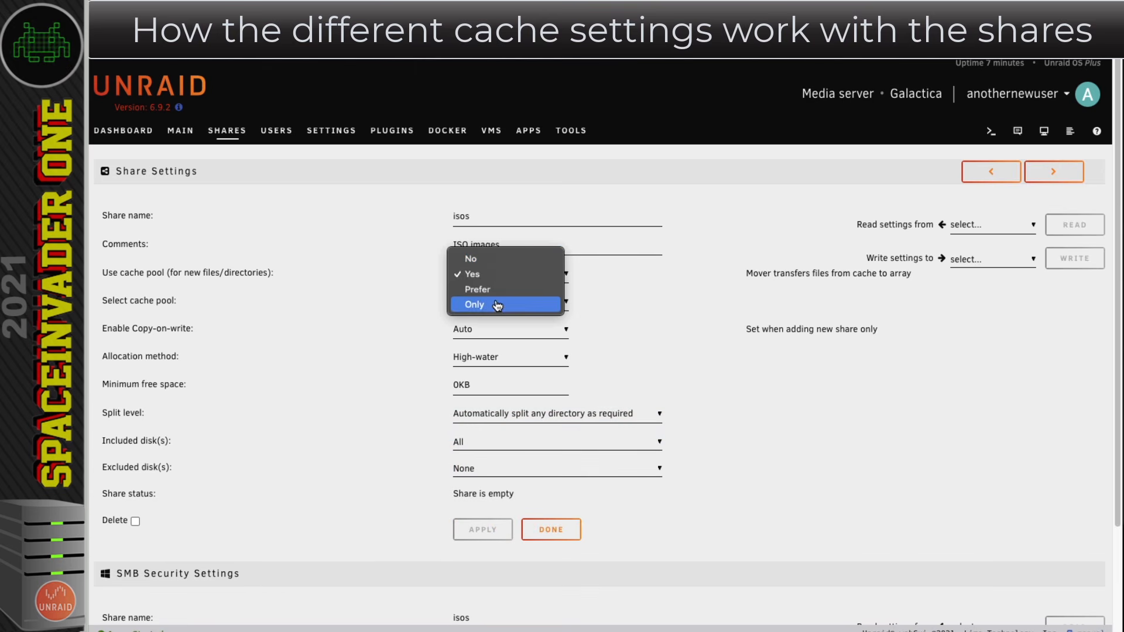
{"action": "left_click", "coordinate": [300, 271]}
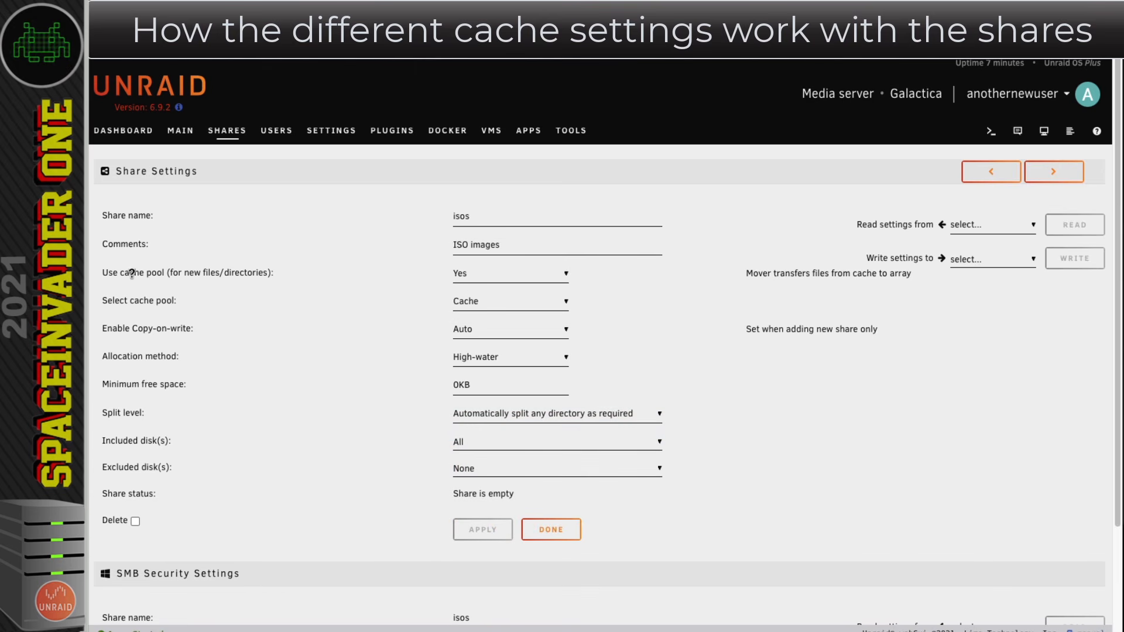
{"action": "left_click", "coordinate": [230, 139]}
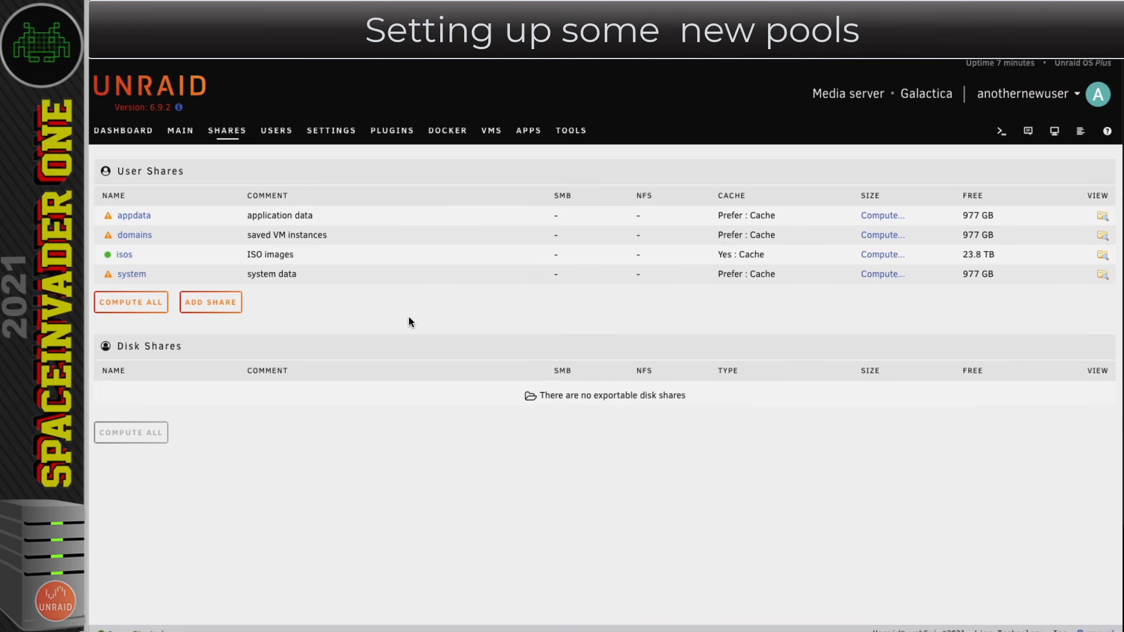
{"action": "left_click", "coordinate": [134, 217]}
{"action": "left_click", "coordinate": [134, 240]}
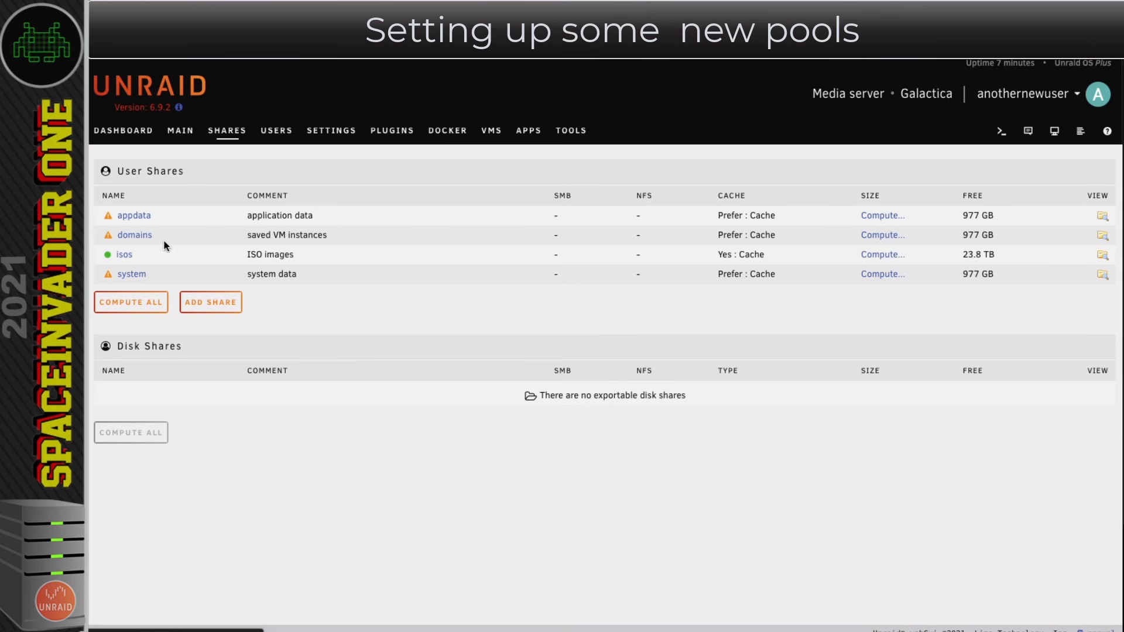
{"action": "left_click", "coordinate": [132, 275]}
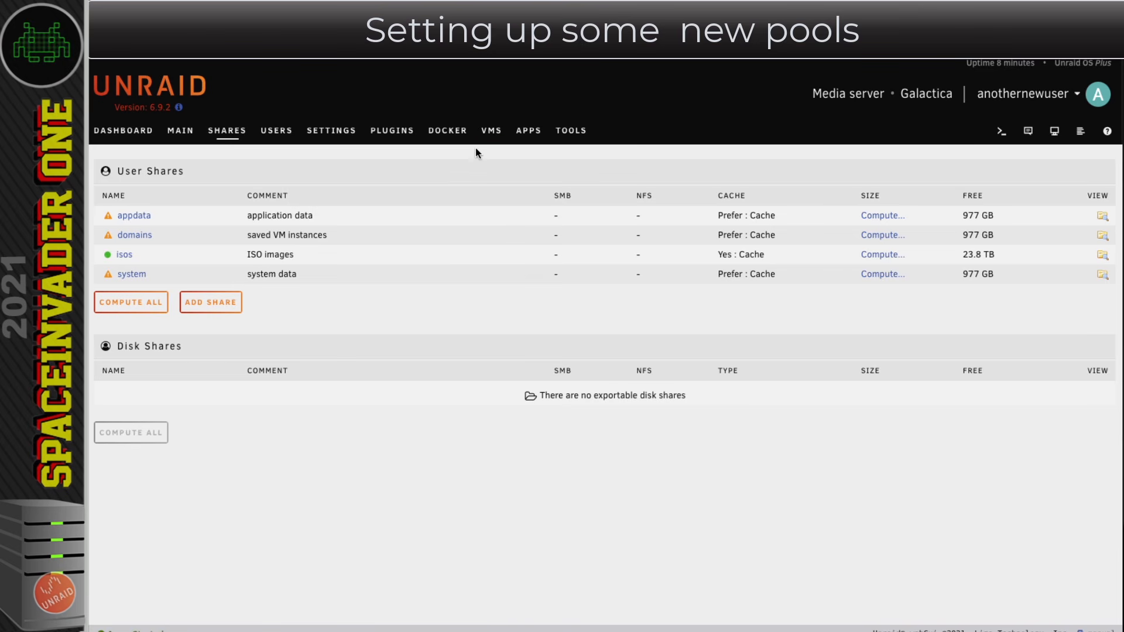
{"action": "left_click", "coordinate": [497, 135]}
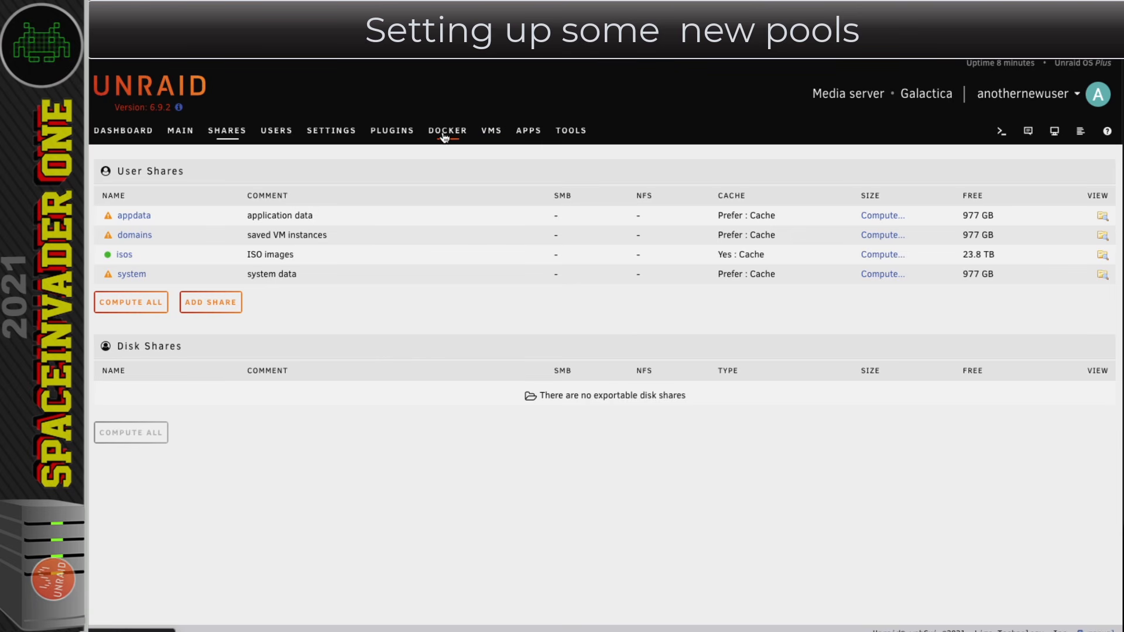
Stop the array from the main device page and confirm the operation
{"action": "left_click", "coordinate": [182, 134]}
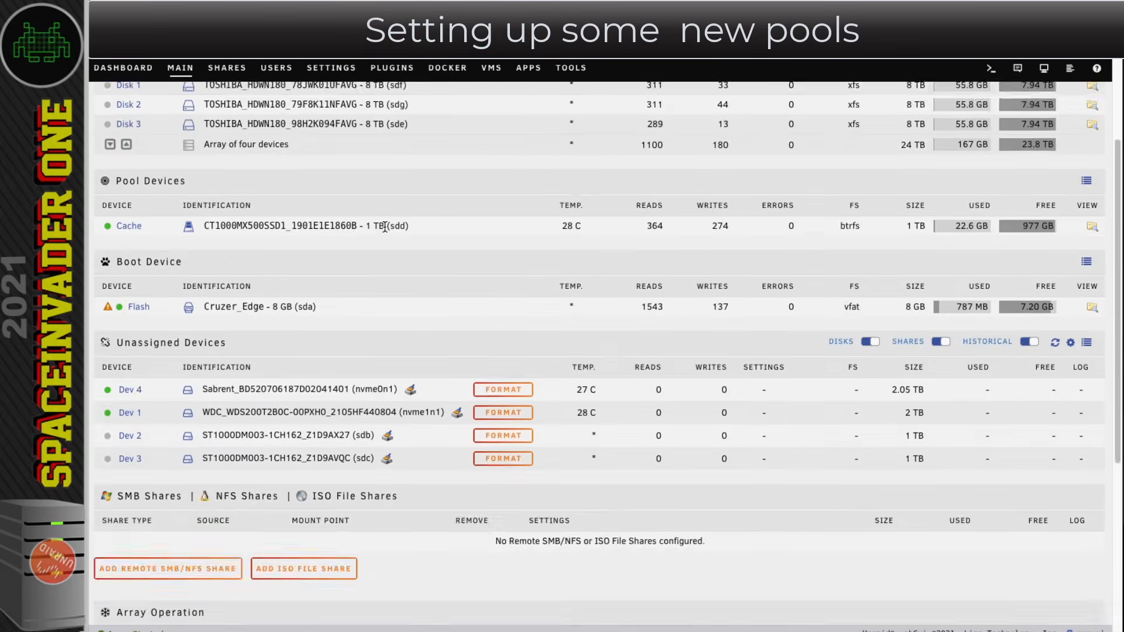
{"action": "scroll", "coordinate": [385, 227], "scroll_direction": "down", "scroll_amount": 5}
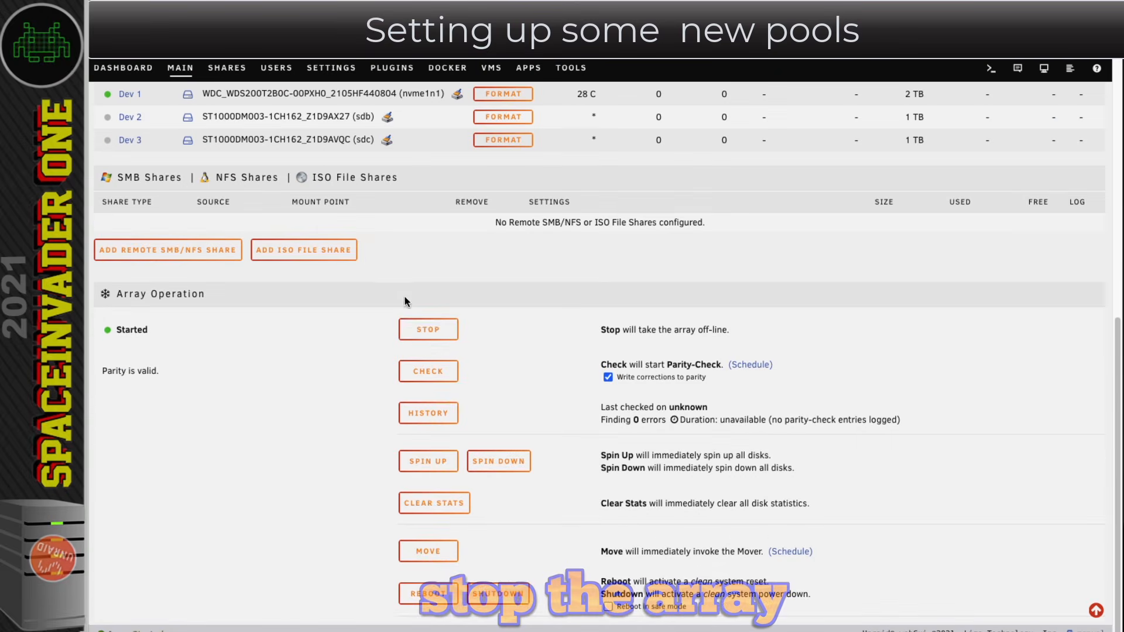
{"action": "left_click", "coordinate": [428, 329]}
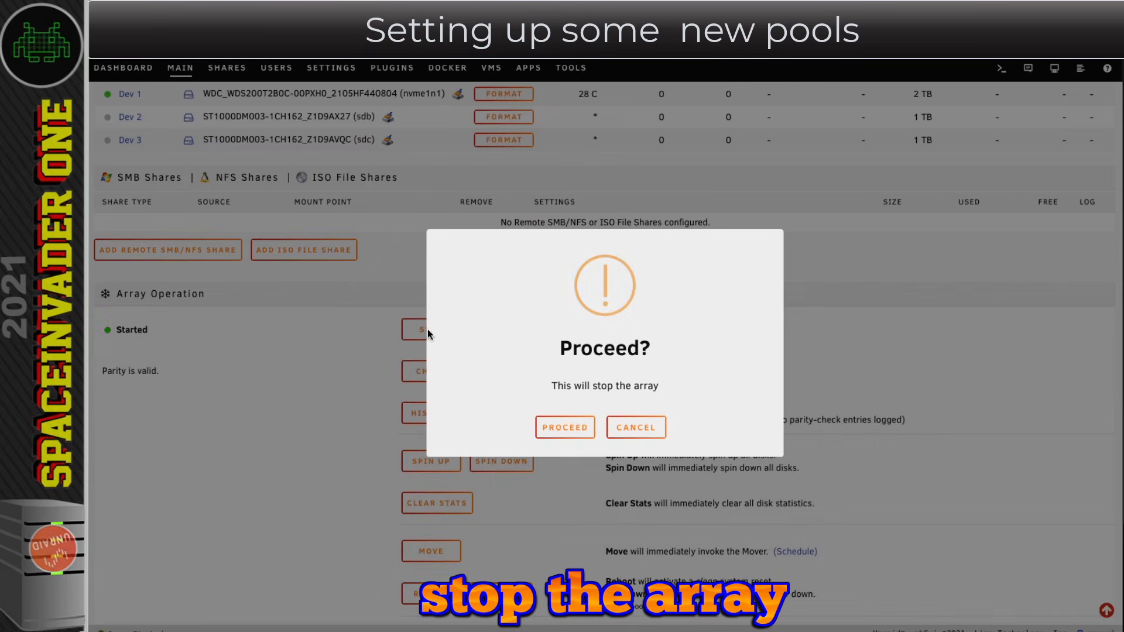
{"action": "left_click", "coordinate": [565, 428]}
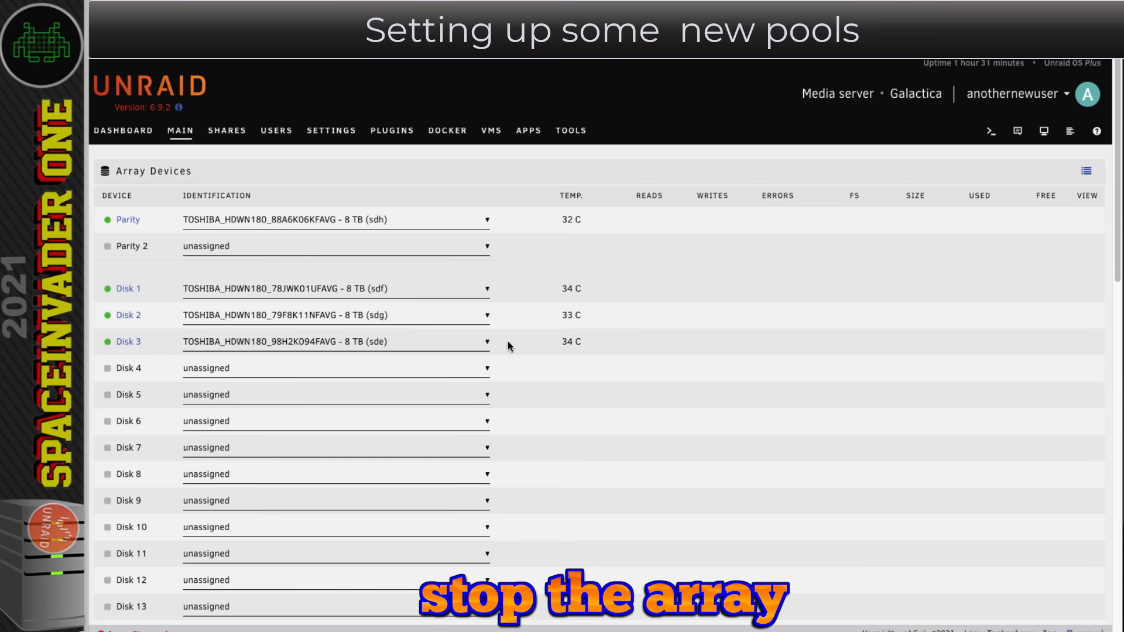
Rename the existing cache pool to cache_ssd and return to the device list
{"action": "scroll", "coordinate": [507, 342], "scroll_direction": "down", "scroll_amount": 9}
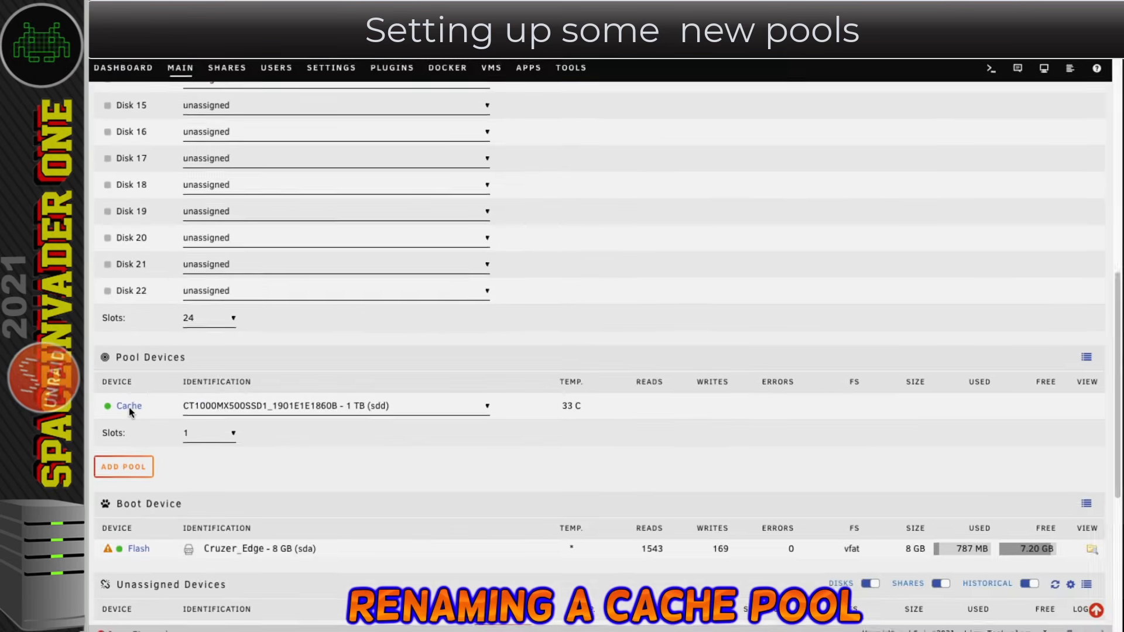
{"action": "left_click", "coordinate": [181, 448]}
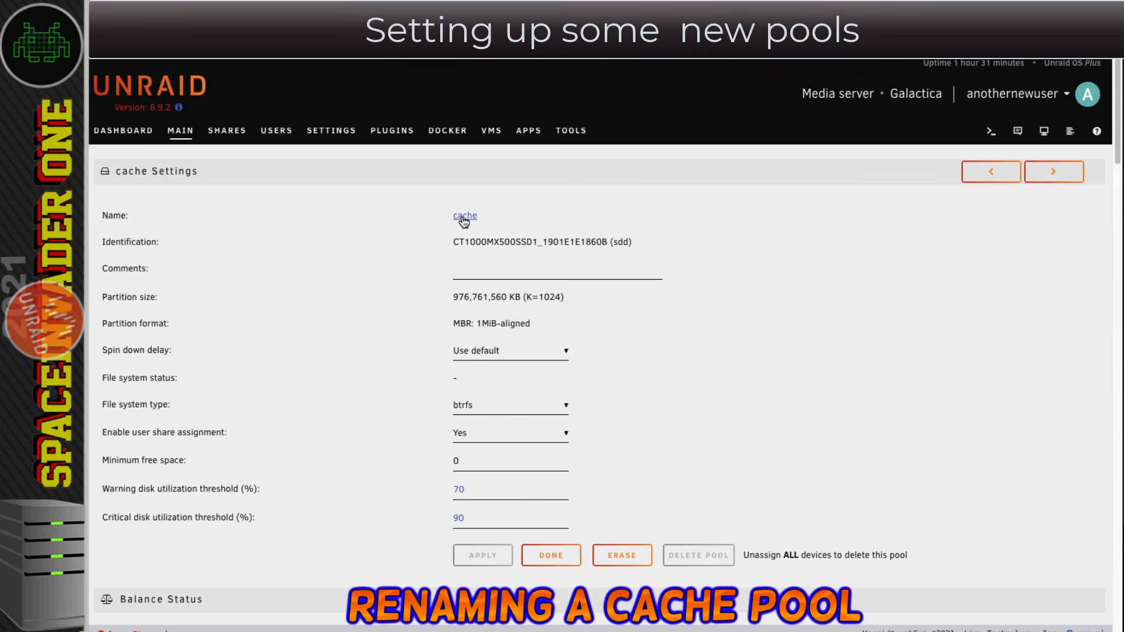
{"action": "left_click", "coordinate": [464, 218]}
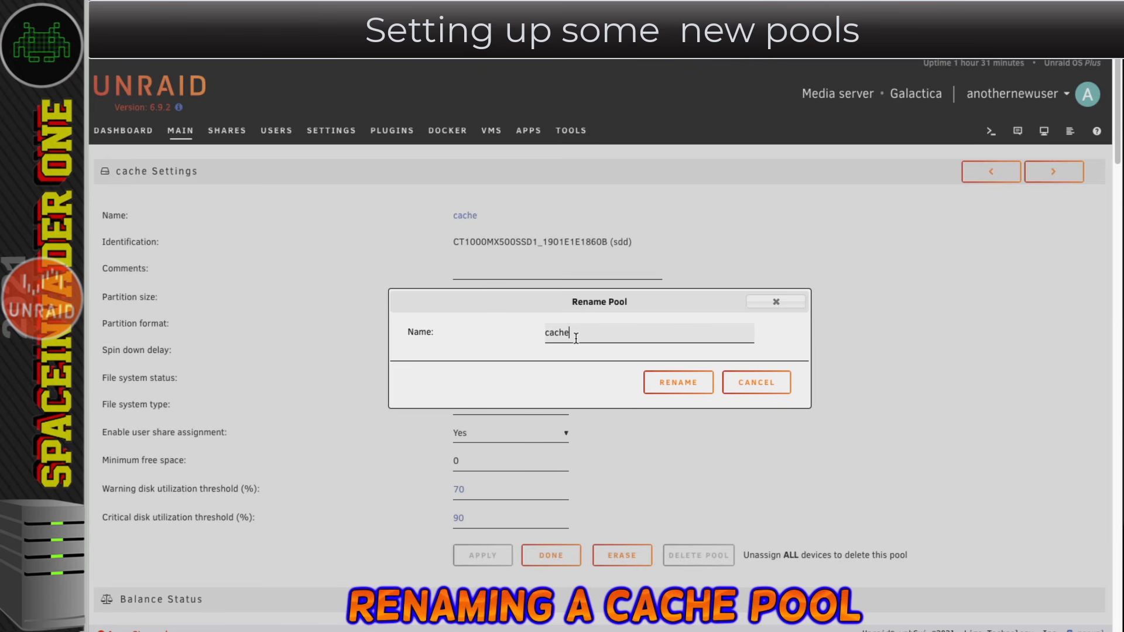
{"action": "type", "text": "_ssd"}
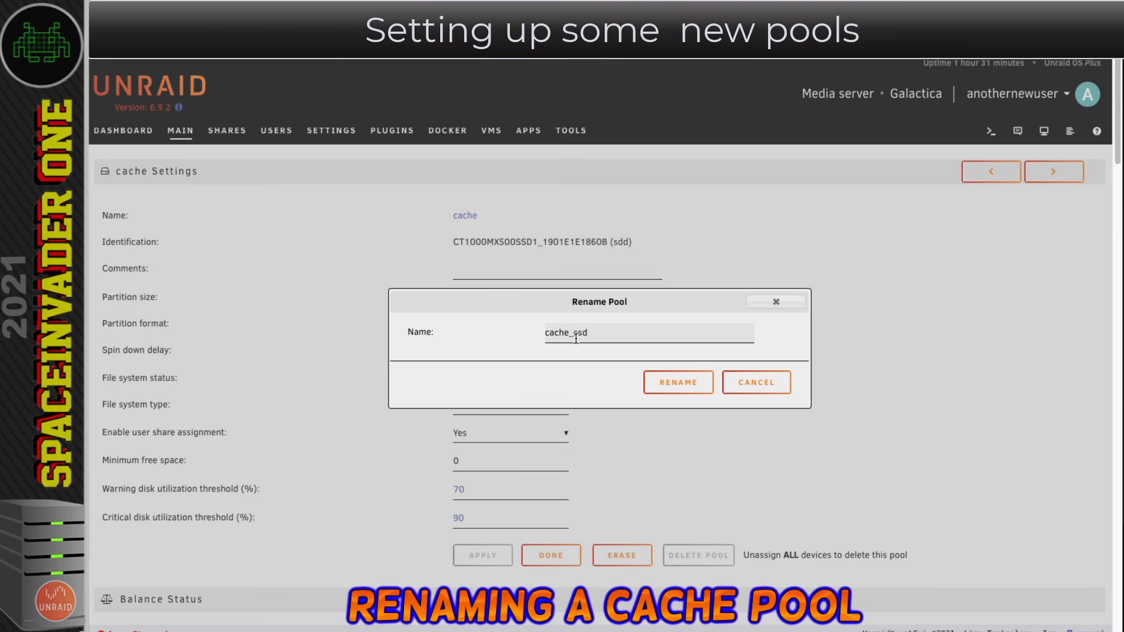
{"action": "left_click", "coordinate": [670, 388]}
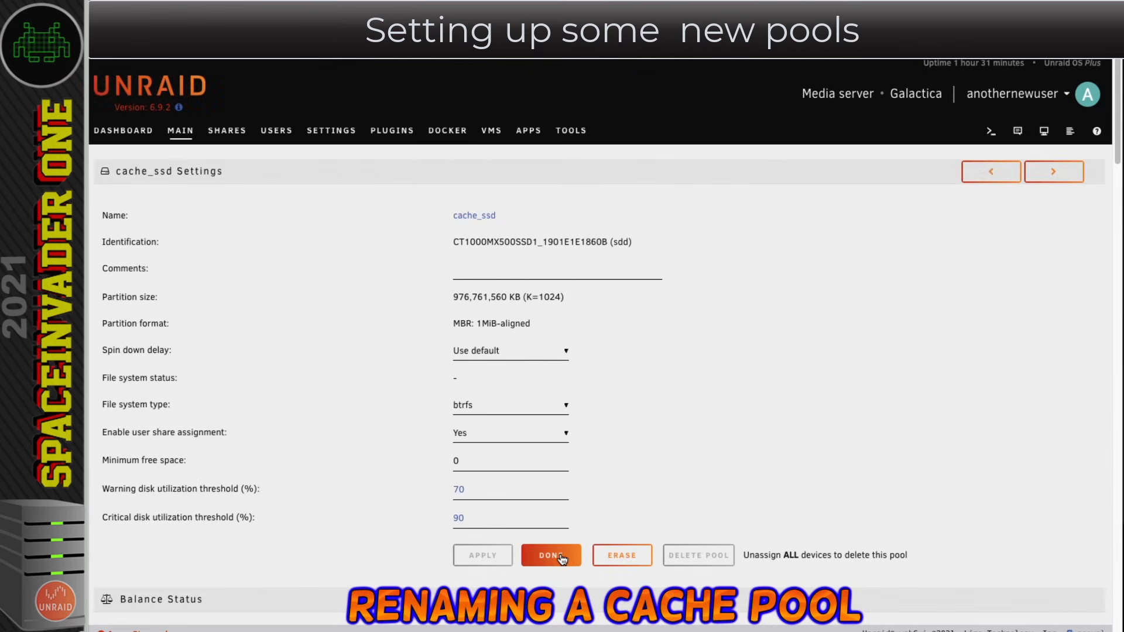
{"action": "left_click", "coordinate": [561, 556]}
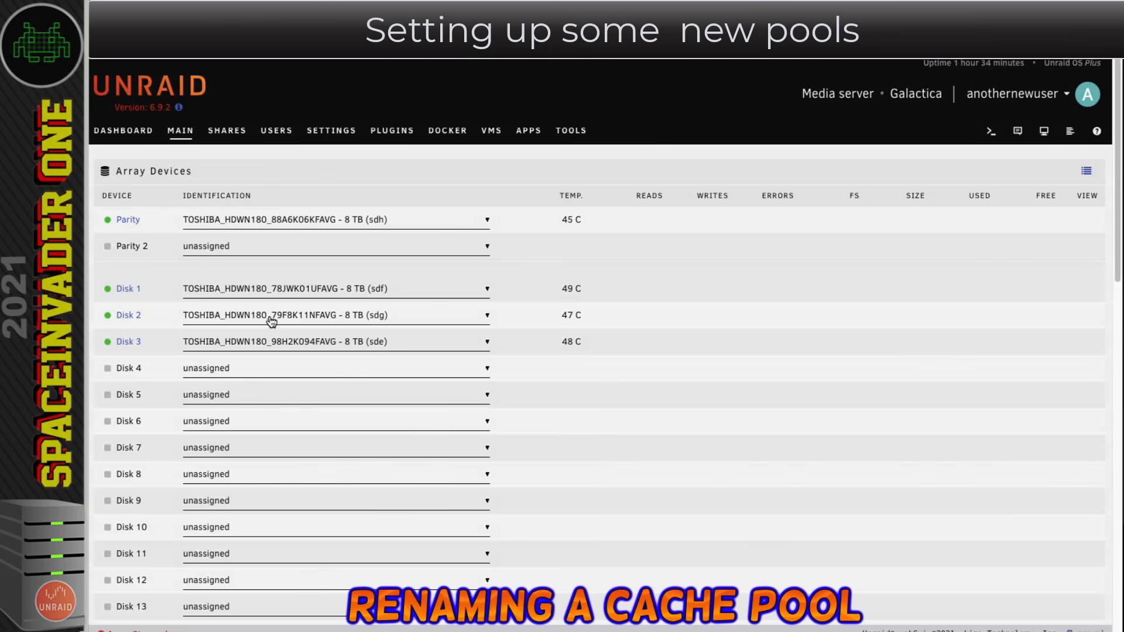
Add a new pool named cache_nvme with 1 slot
{"action": "scroll", "coordinate": [271, 321], "scroll_direction": "down", "scroll_amount": 10}
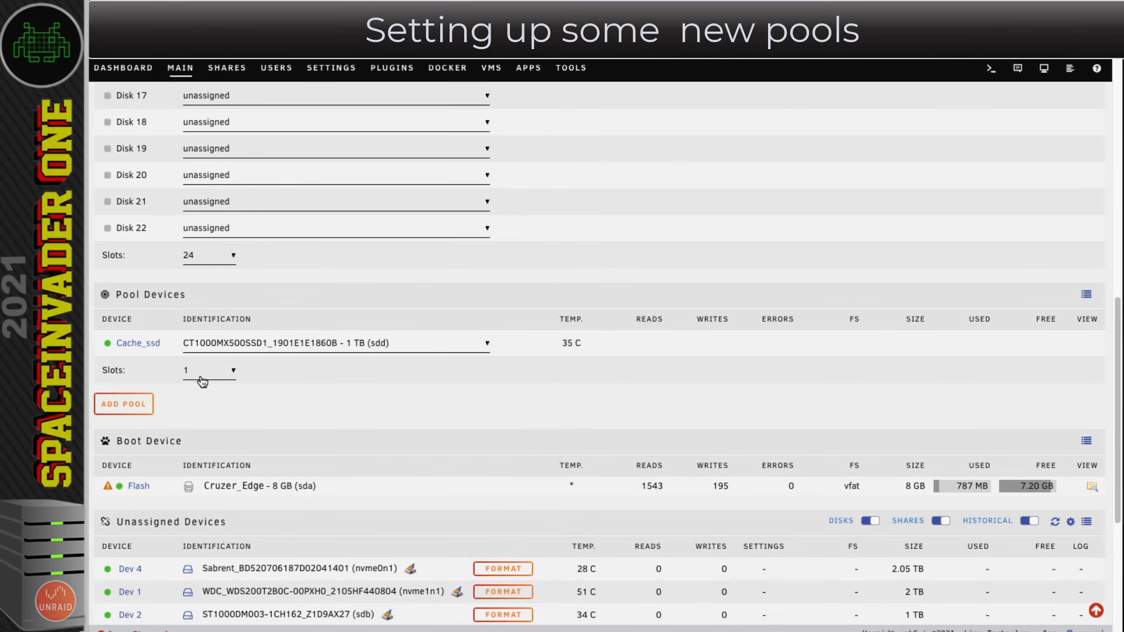
{"action": "left_click", "coordinate": [128, 401]}
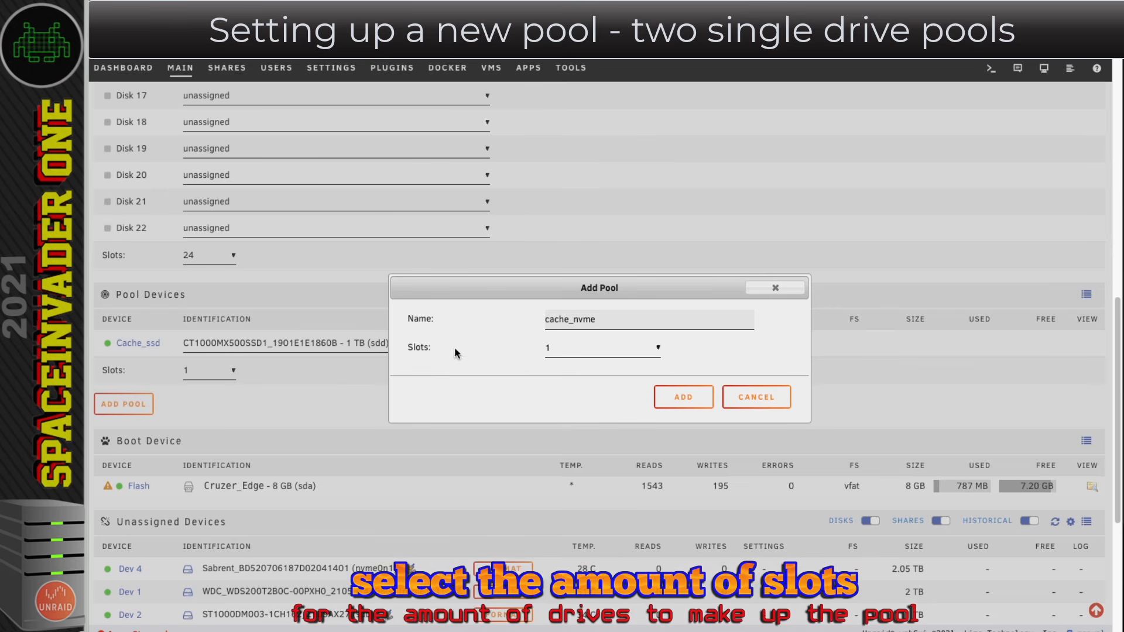
{"action": "left_click", "coordinate": [554, 353]}
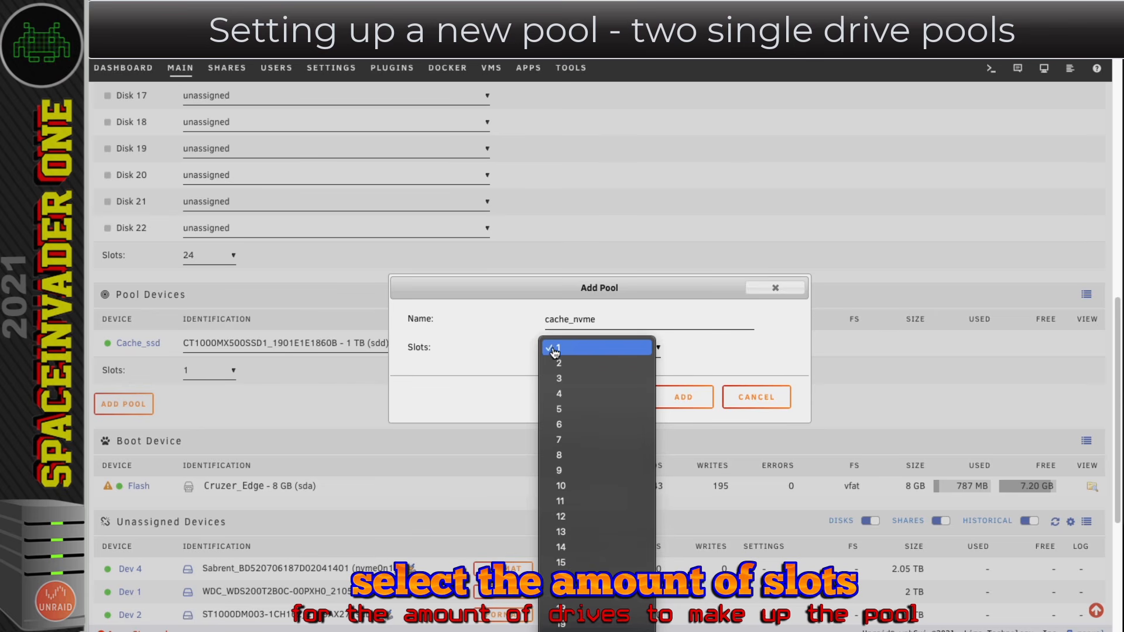
{"action": "left_click", "coordinate": [520, 352]}
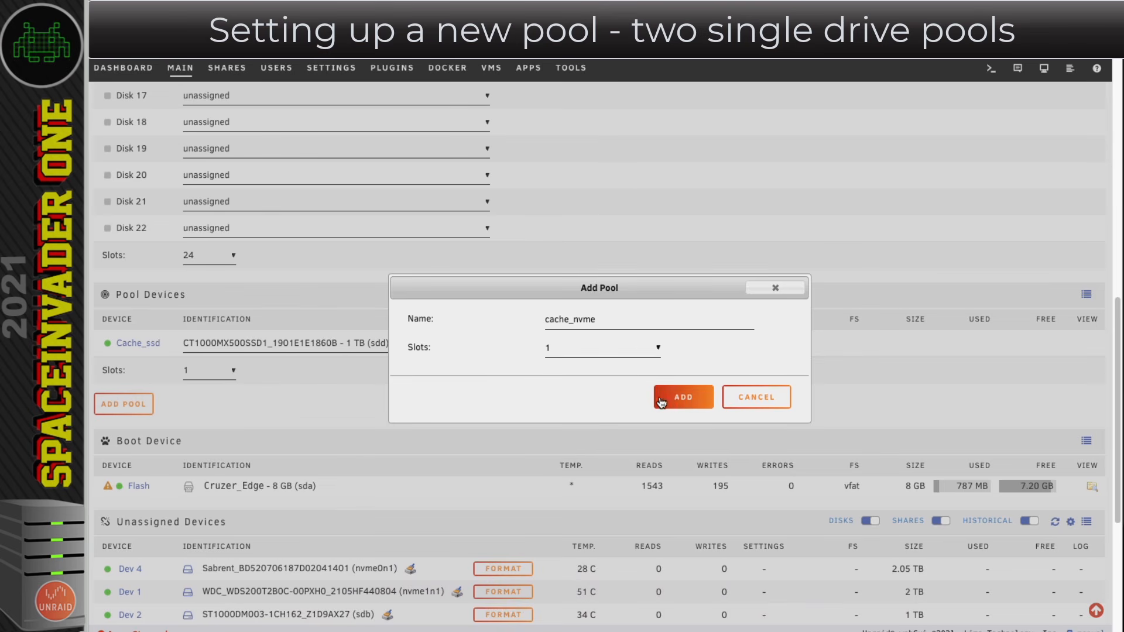
{"action": "left_click", "coordinate": [681, 398]}
Assign the 2 TB WDC NVMe drive (nvme1n1) to the cache_nvme pool
{"action": "scroll", "coordinate": [429, 404], "scroll_direction": "down", "scroll_amount": 10}
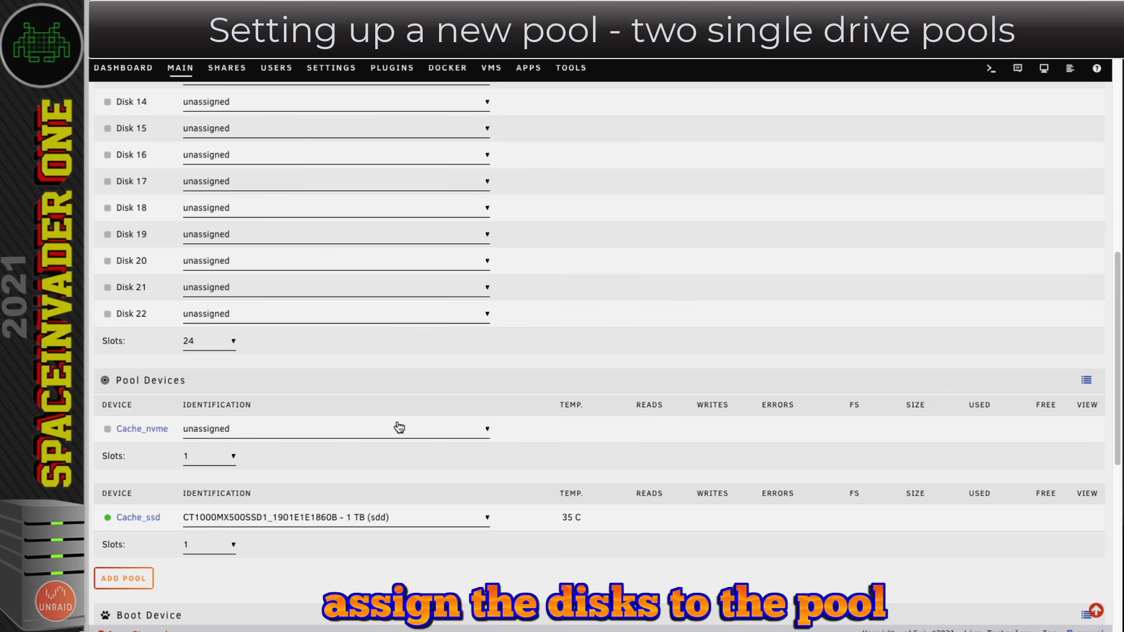
{"action": "left_click", "coordinate": [308, 434]}
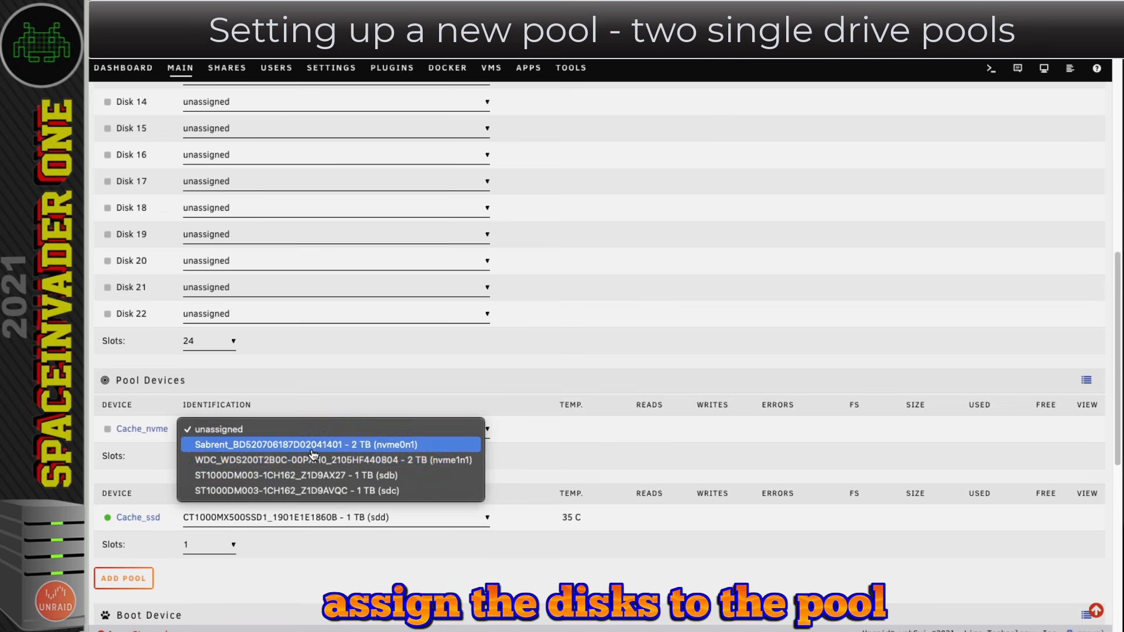
{"action": "left_click", "coordinate": [277, 461]}
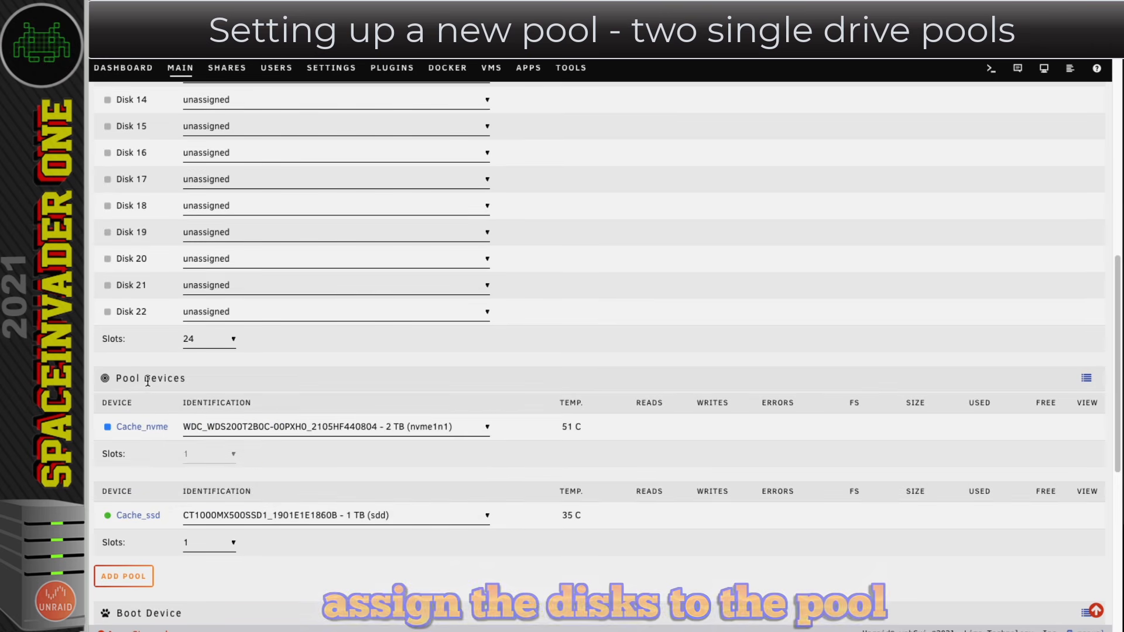
Set the cache_nvme pool's file system type to xfs, apply it and return to the device list
{"action": "left_click", "coordinate": [138, 432]}
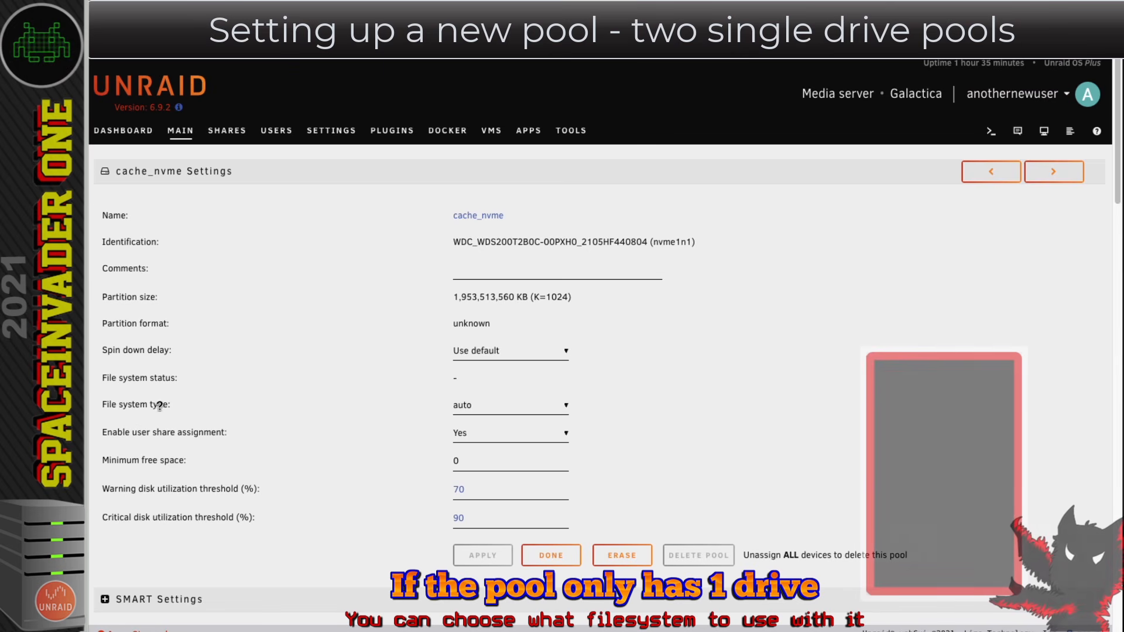
{"action": "left_click", "coordinate": [471, 410]}
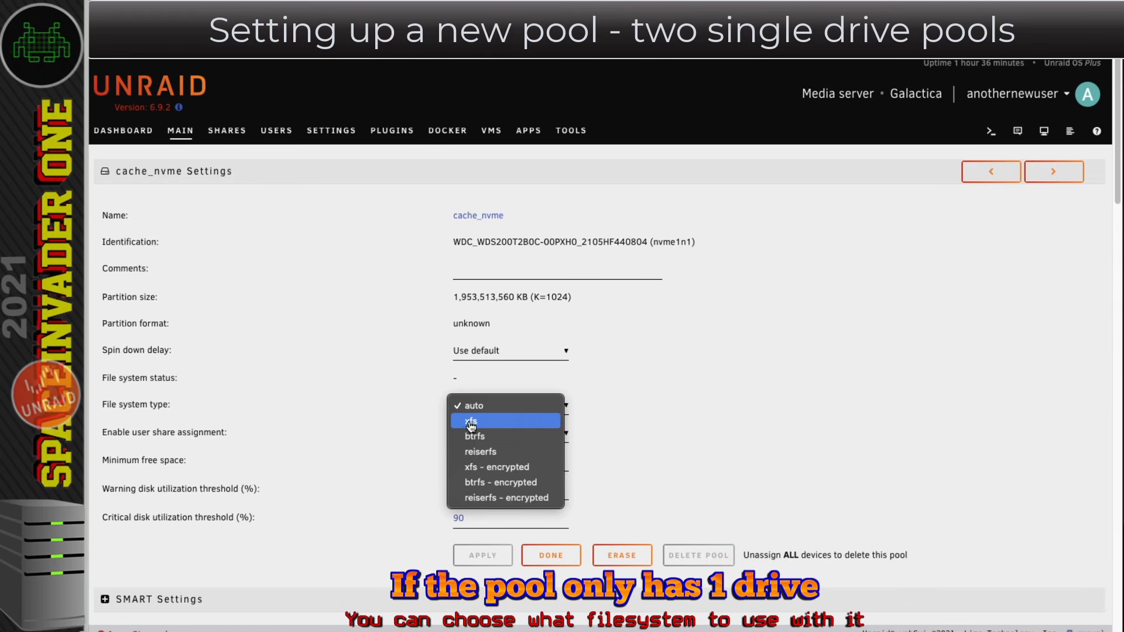
{"action": "left_click", "coordinate": [469, 422]}
{"action": "left_click", "coordinate": [481, 560]}
{"action": "left_click", "coordinate": [548, 556]}
Add a pool named vms_nvme with 1 slot and assign the 2 TB Sabrent drive (nvme0n1) to it
{"action": "scroll", "coordinate": [287, 436], "scroll_direction": "down", "scroll_amount": 10}
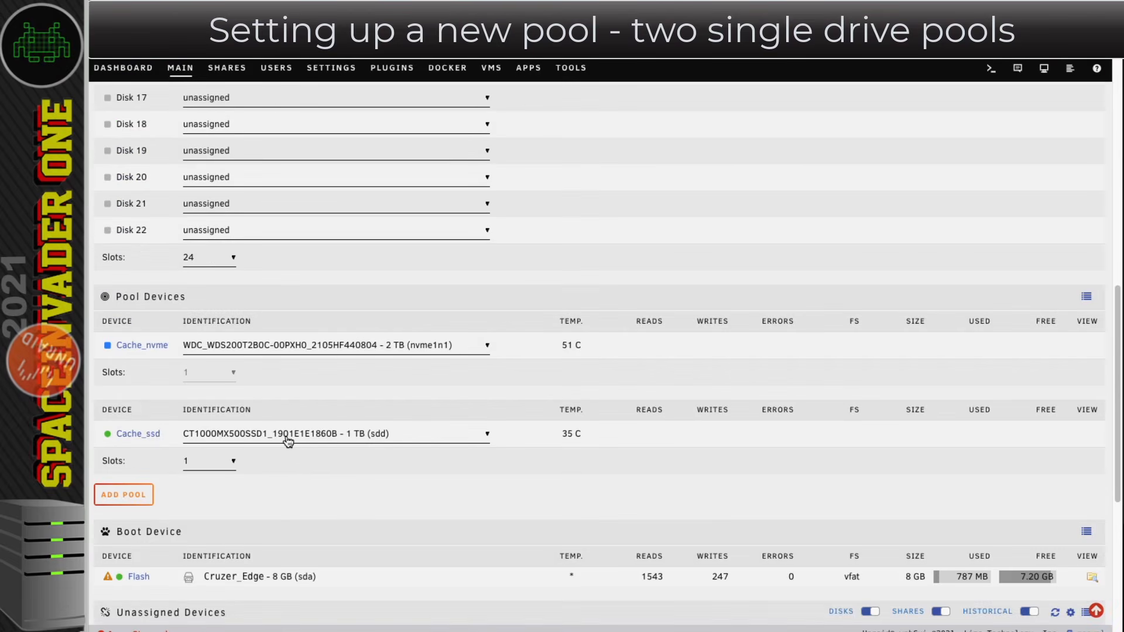
{"action": "left_click", "coordinate": [123, 496]}
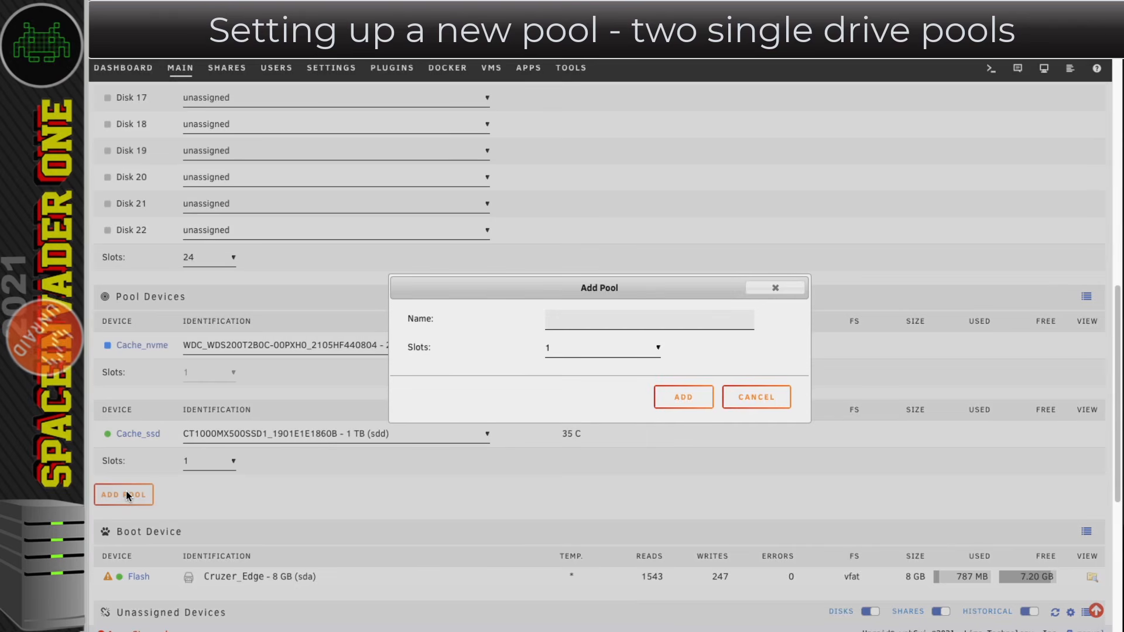
{"action": "left_click", "coordinate": [556, 350]}
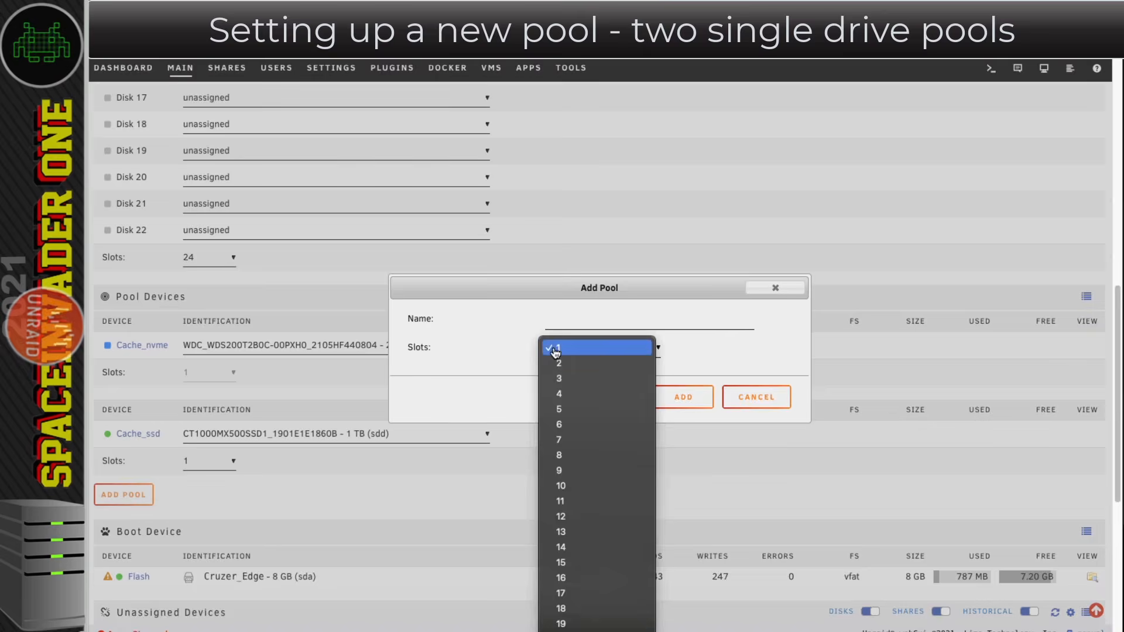
{"action": "left_click", "coordinate": [565, 351]}
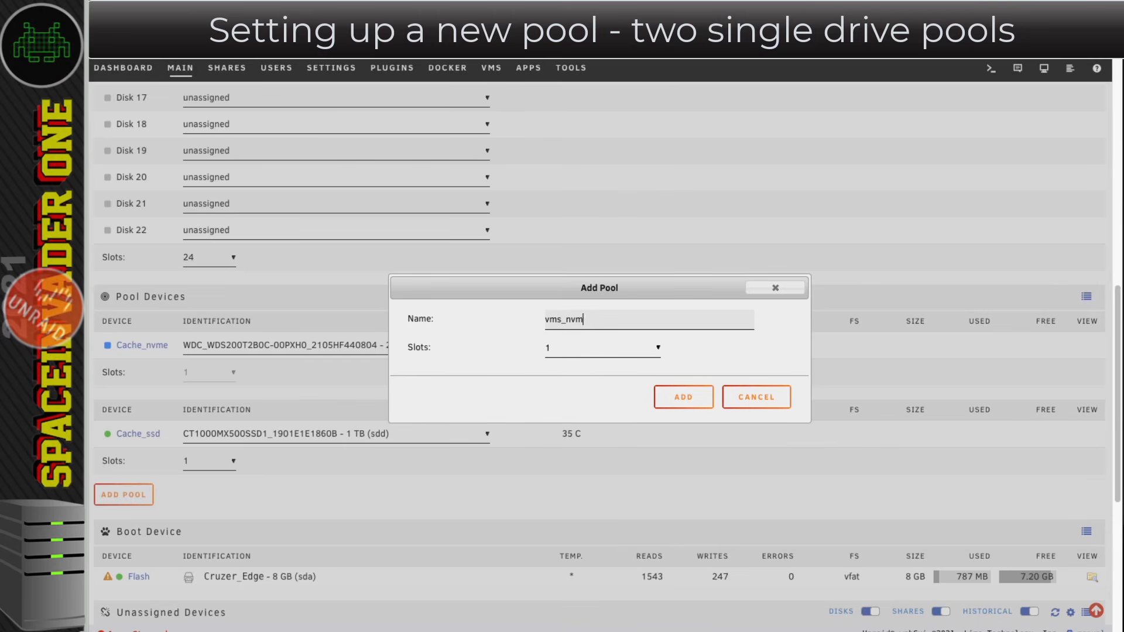
{"action": "left_click", "coordinate": [683, 397]}
{"action": "left_click", "coordinate": [261, 545]}
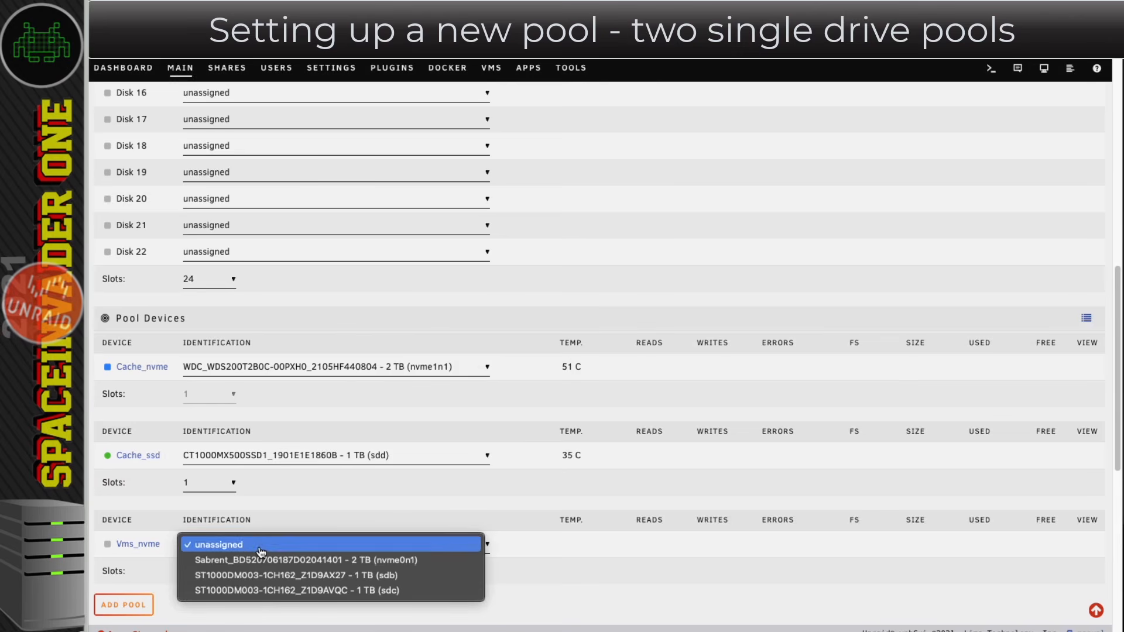
{"action": "left_click", "coordinate": [289, 561]}
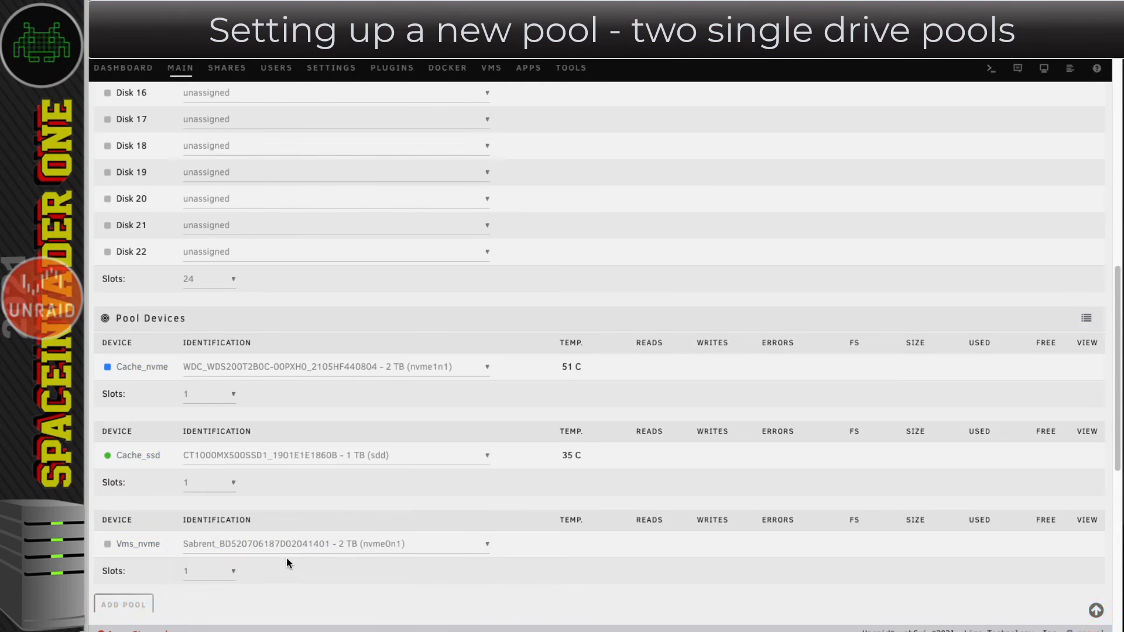
Set the vms_nvme pool's file system type to xfs, apply it and return to the device list
{"action": "left_click", "coordinate": [138, 480]}
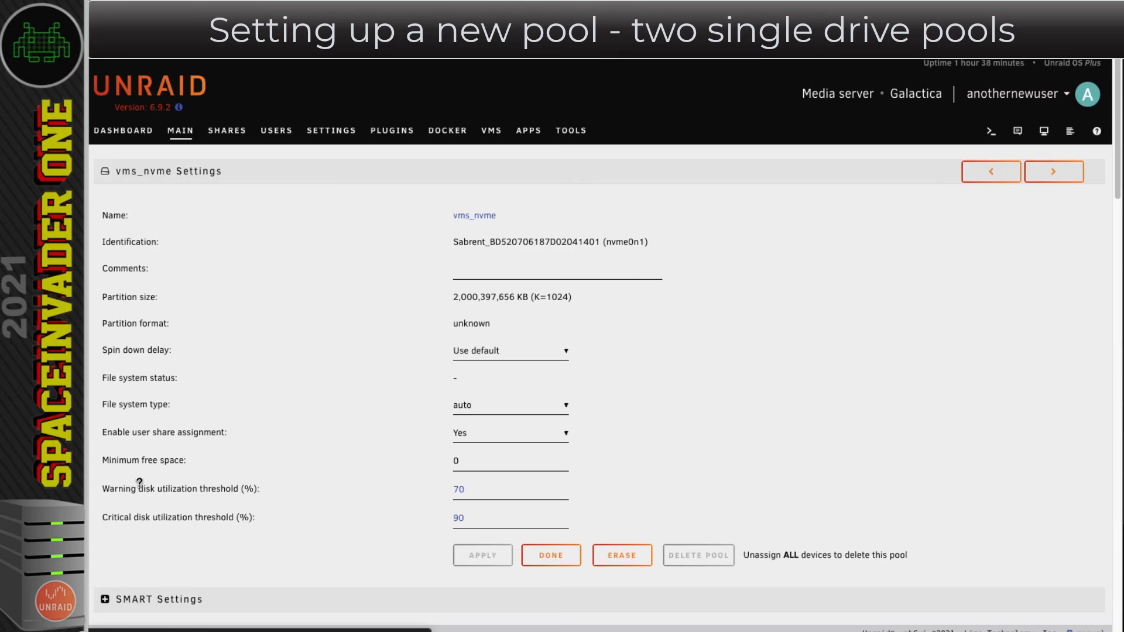
{"action": "left_click", "coordinate": [470, 421]}
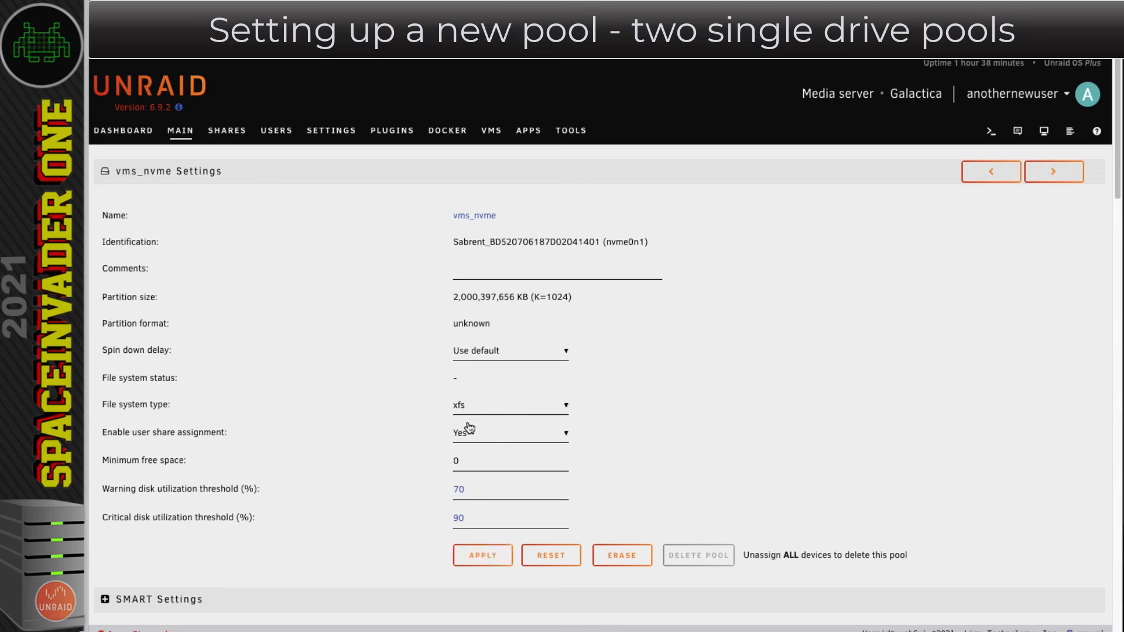
{"action": "left_click", "coordinate": [492, 556]}
{"action": "left_click", "coordinate": [550, 556]}
Add a new pool named cache_protected with 2 slots
{"action": "scroll", "coordinate": [217, 321], "scroll_direction": "down", "scroll_amount": 3}
{"action": "scroll", "coordinate": [216, 321], "scroll_direction": "down", "scroll_amount": 7}
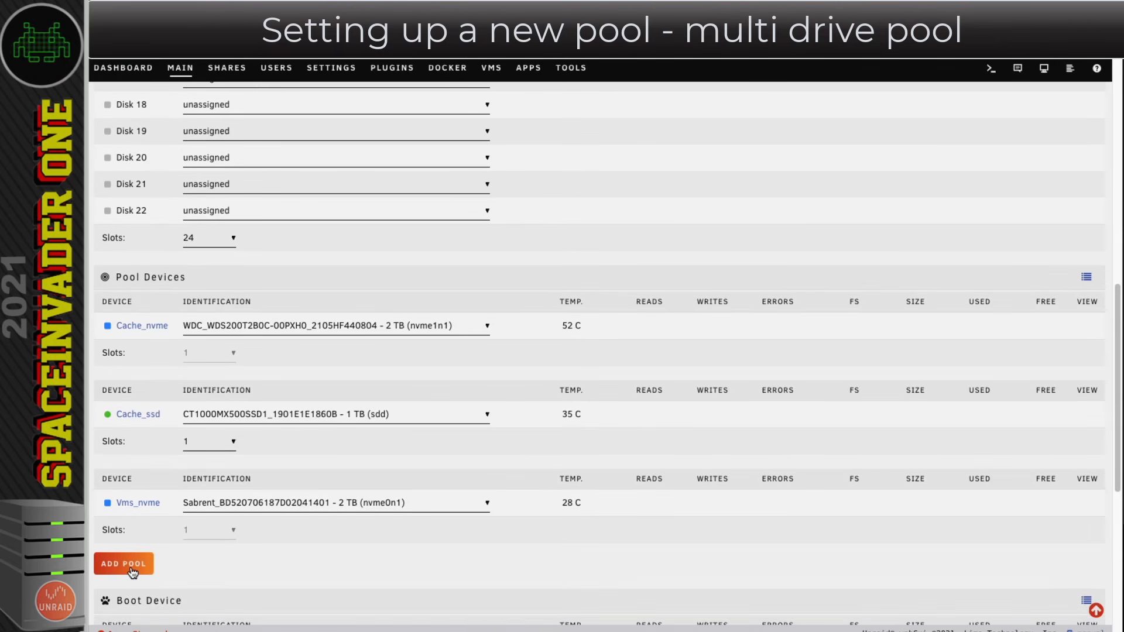
{"action": "left_click", "coordinate": [132, 568]}
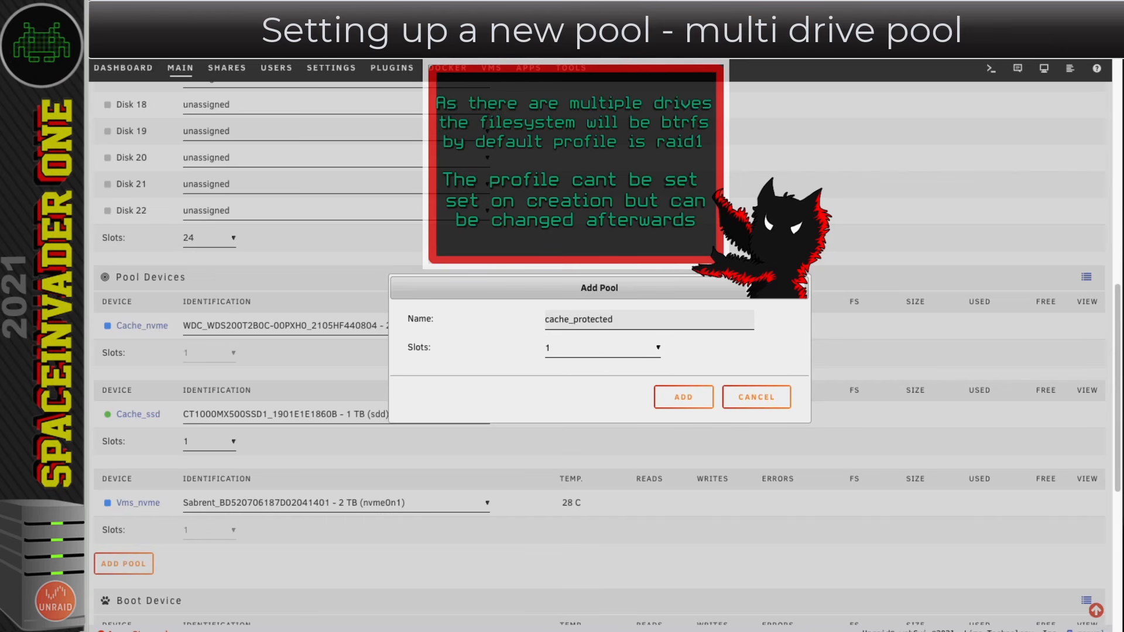
{"action": "left_click", "coordinate": [559, 352]}
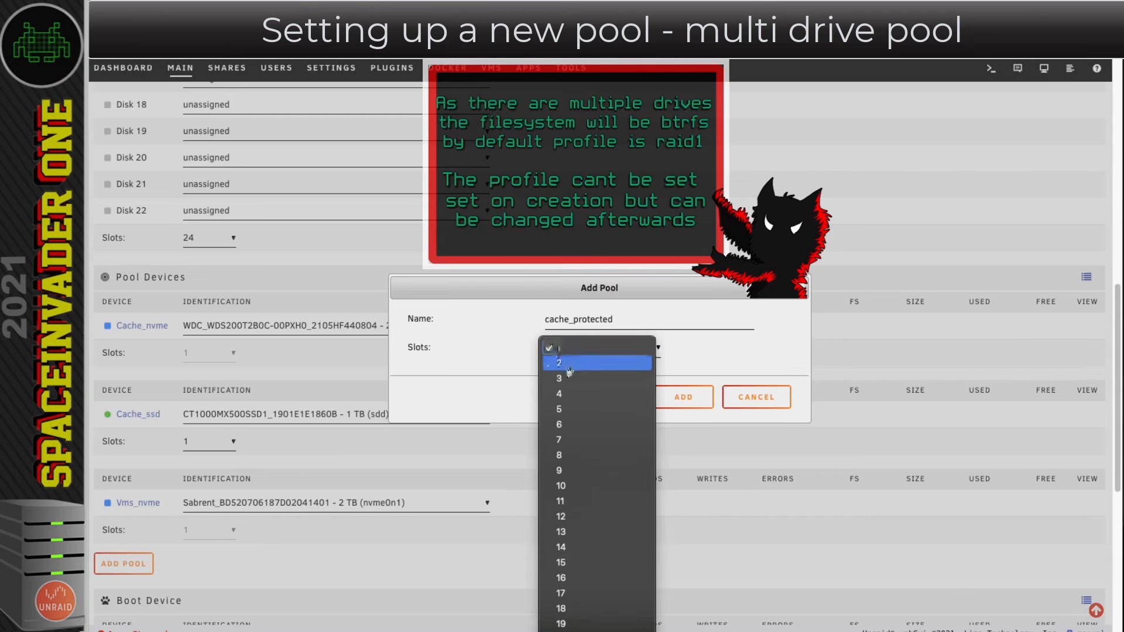
{"action": "left_click", "coordinate": [570, 370]}
{"action": "left_click", "coordinate": [653, 398]}
Assign the two 1 TB ST1000DM003 drives, sdb and sdc, to the two slots of the cache_protected pool
{"action": "scroll", "coordinate": [406, 431], "scroll_direction": "down", "scroll_amount": 1}
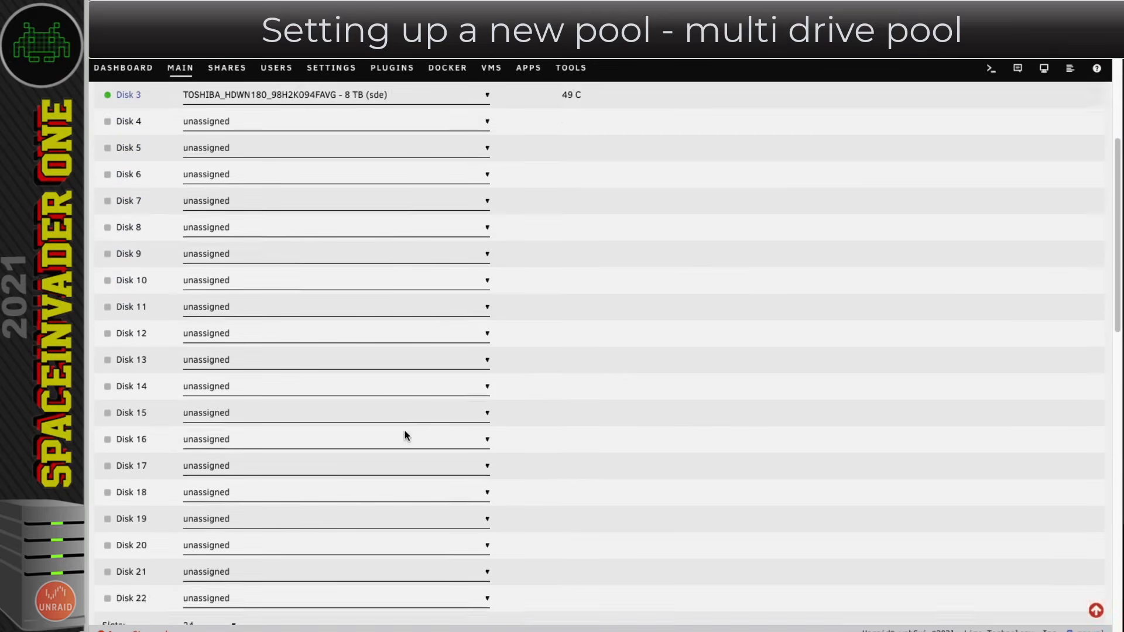
{"action": "scroll", "coordinate": [407, 434], "scroll_direction": "down", "scroll_amount": 6}
{"action": "scroll", "coordinate": [409, 434], "scroll_direction": "down", "scroll_amount": 1}
{"action": "left_click", "coordinate": [301, 403]}
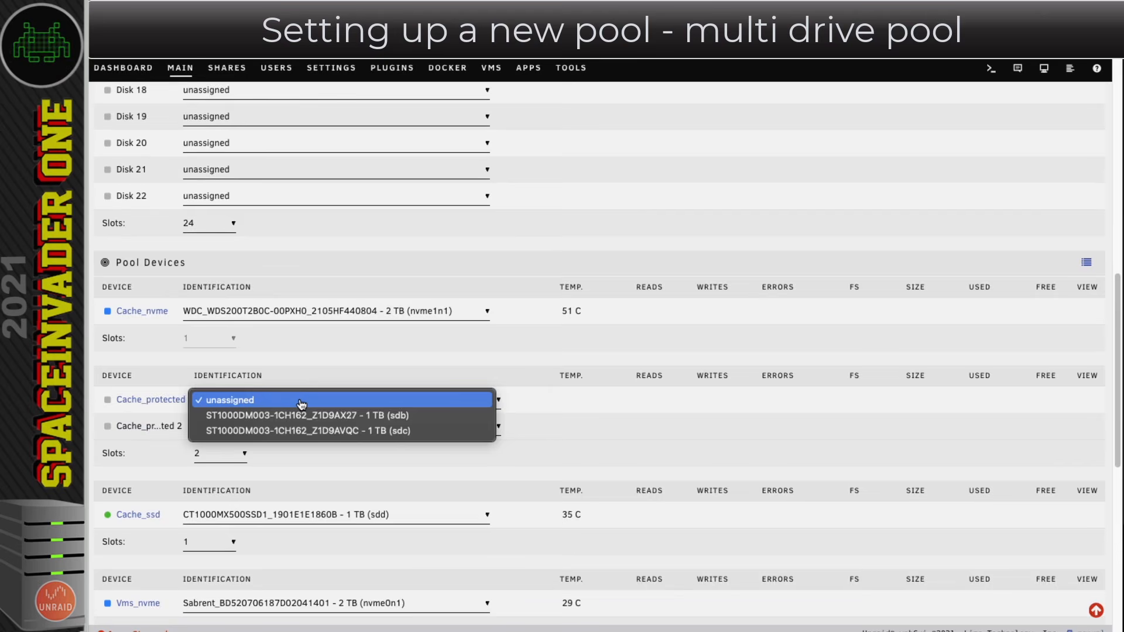
{"action": "left_click", "coordinate": [307, 415]}
{"action": "left_click", "coordinate": [319, 358]}
{"action": "left_click", "coordinate": [321, 375]}
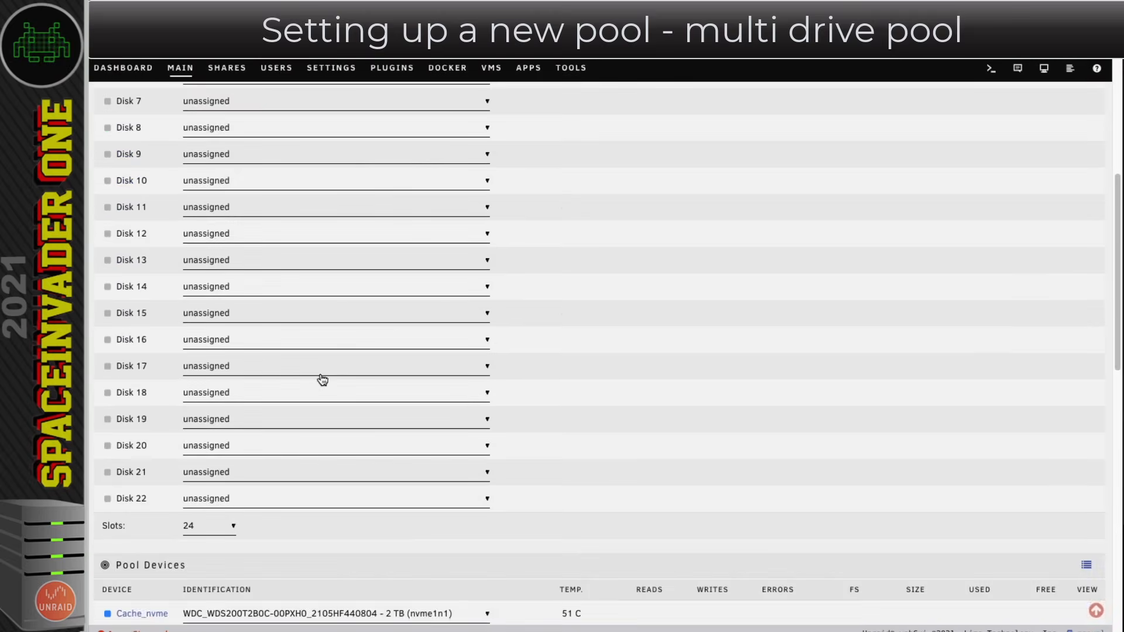
Check the file system type options for the cache_protected pool, keep auto, and return to the device list
{"action": "scroll", "coordinate": [323, 379], "scroll_direction": "down", "scroll_amount": 5}
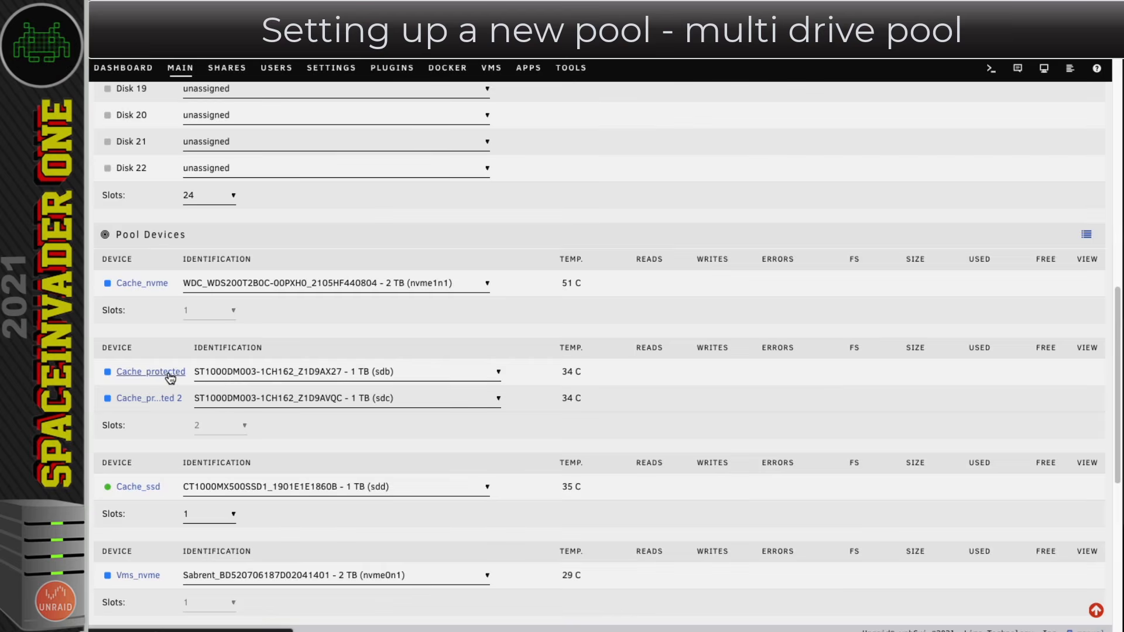
{"action": "left_click", "coordinate": [151, 373]}
{"action": "left_click", "coordinate": [480, 406]}
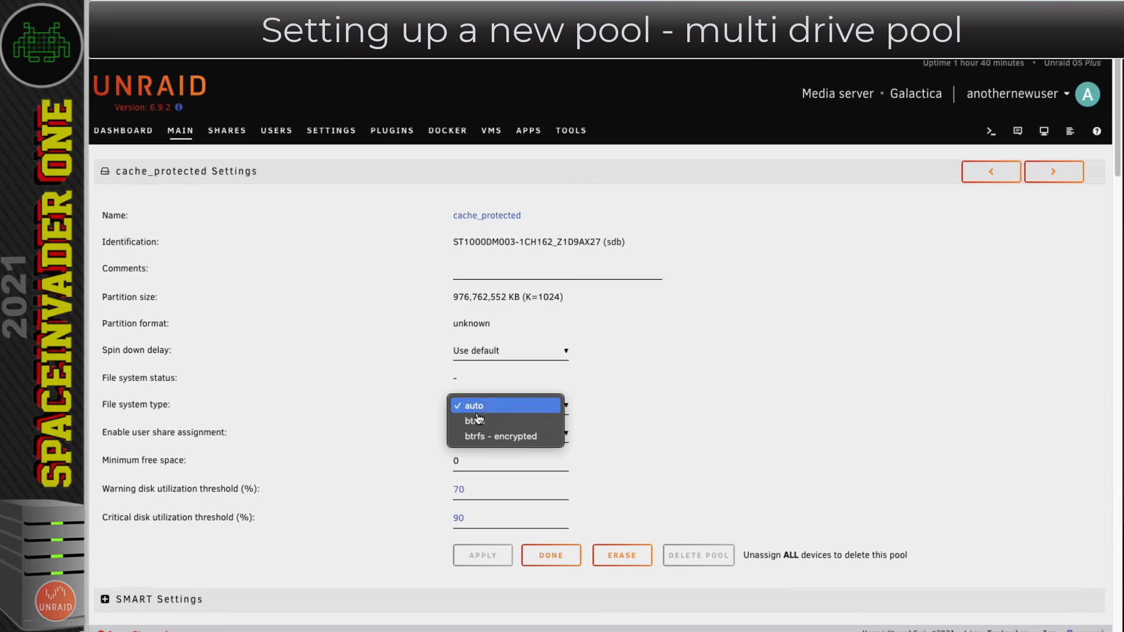
{"action": "left_click", "coordinate": [699, 393]}
{"action": "left_click", "coordinate": [565, 557]}
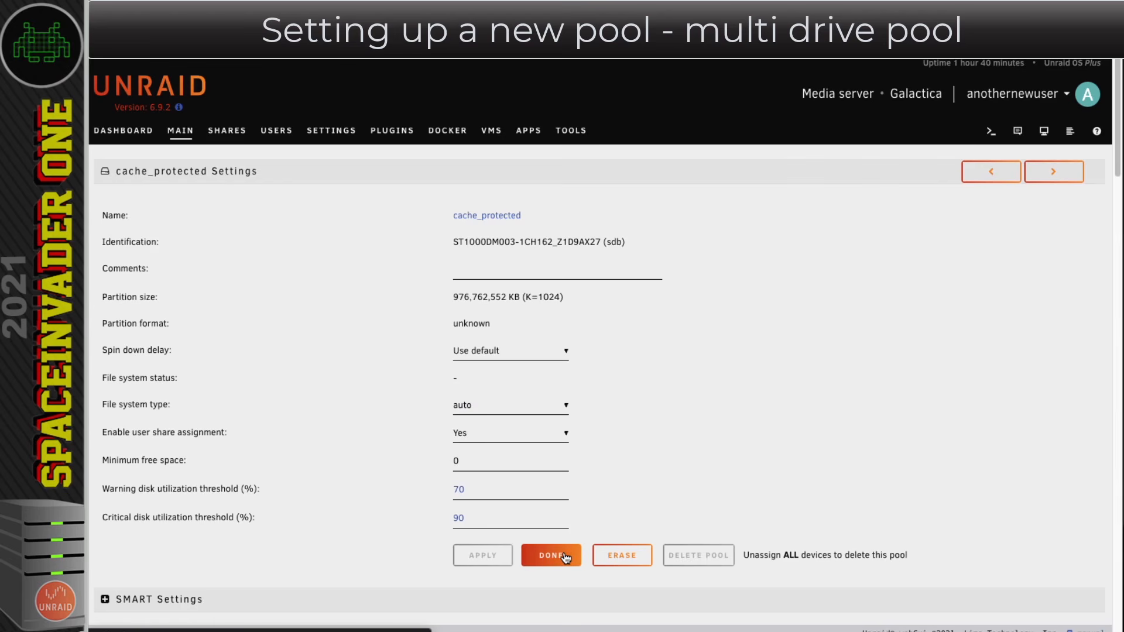
Start the array with the newly assigned pools, leaving maintenance mode off
{"action": "scroll", "coordinate": [253, 419], "scroll_direction": "down", "scroll_amount": 6}
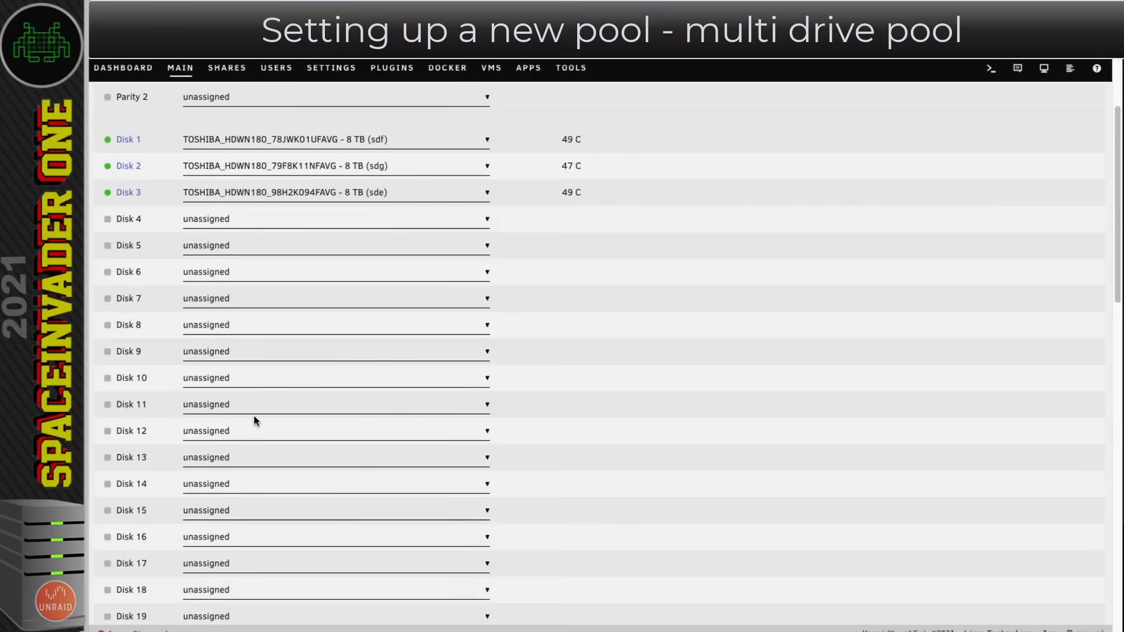
{"action": "scroll", "coordinate": [256, 421], "scroll_direction": "down", "scroll_amount": 3}
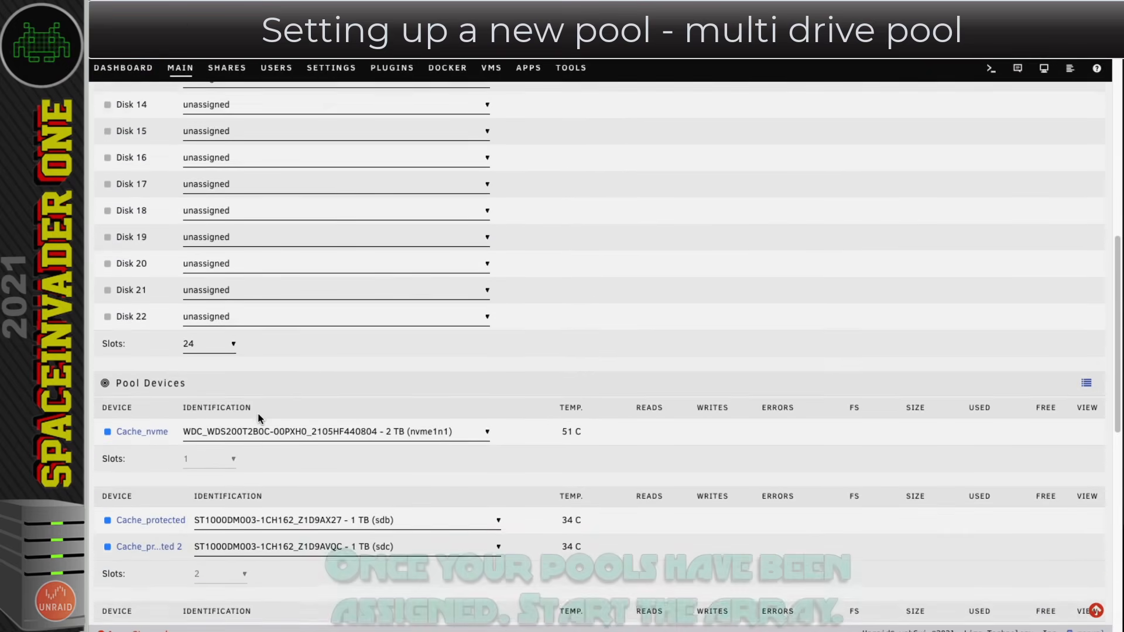
{"action": "scroll", "coordinate": [258, 417], "scroll_direction": "down", "scroll_amount": 10}
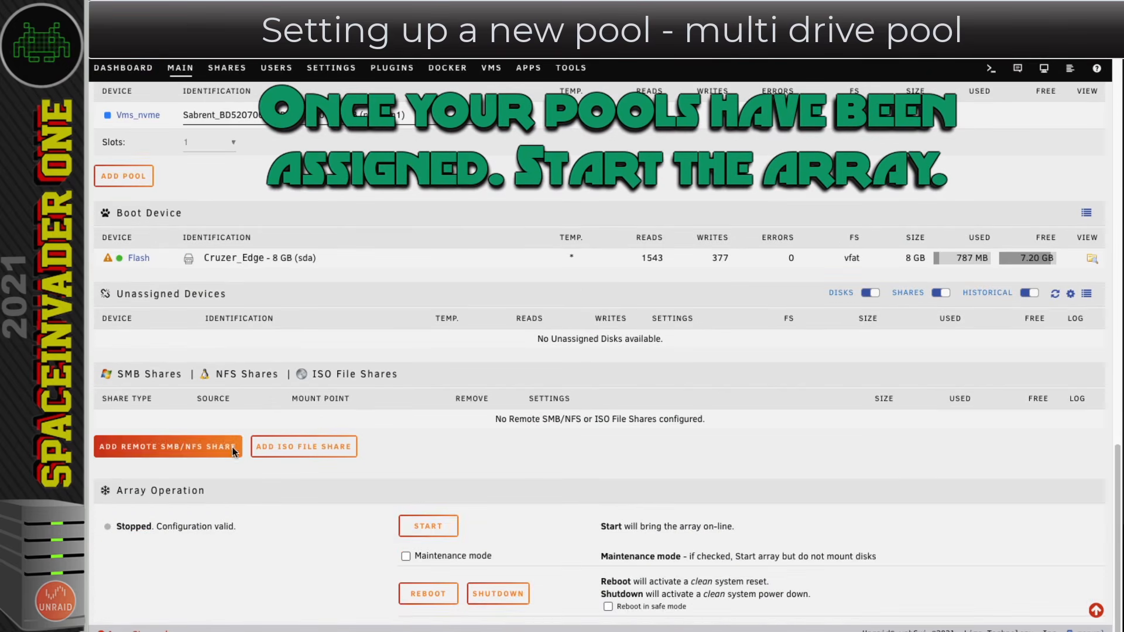
{"action": "left_click", "coordinate": [432, 526]}
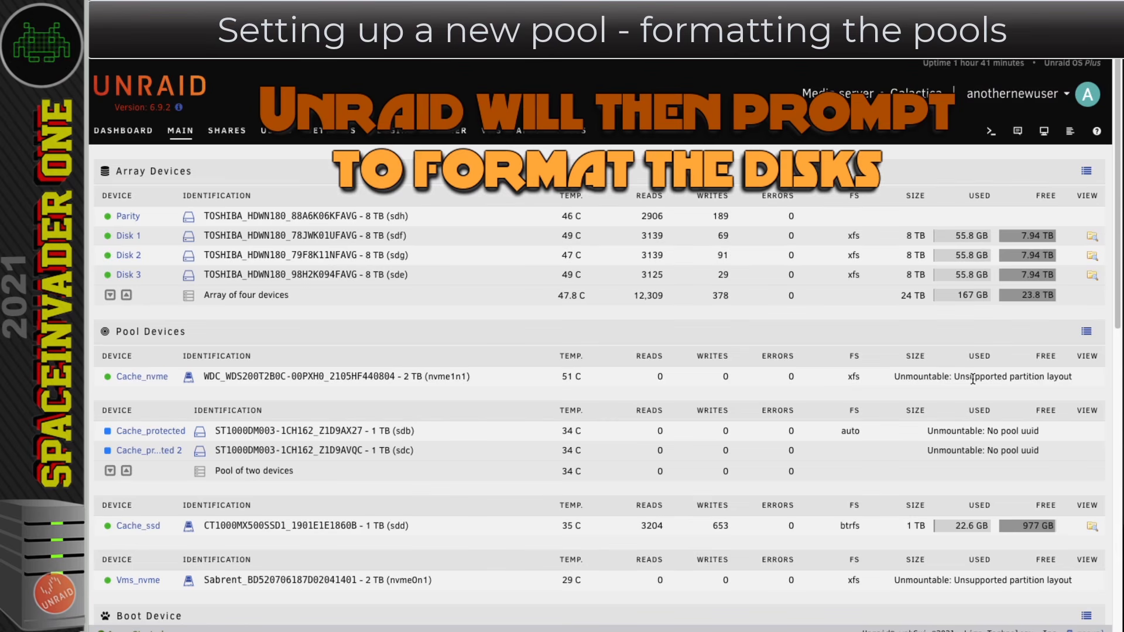
Format all unmountable disks in the cache_nvme, cache_protected and vms_nvme pools, acknowledging the data-loss warning
{"action": "scroll", "coordinate": [702, 408], "scroll_direction": "down", "scroll_amount": 1}
{"action": "scroll", "coordinate": [702, 408], "scroll_direction": "down", "scroll_amount": 10}
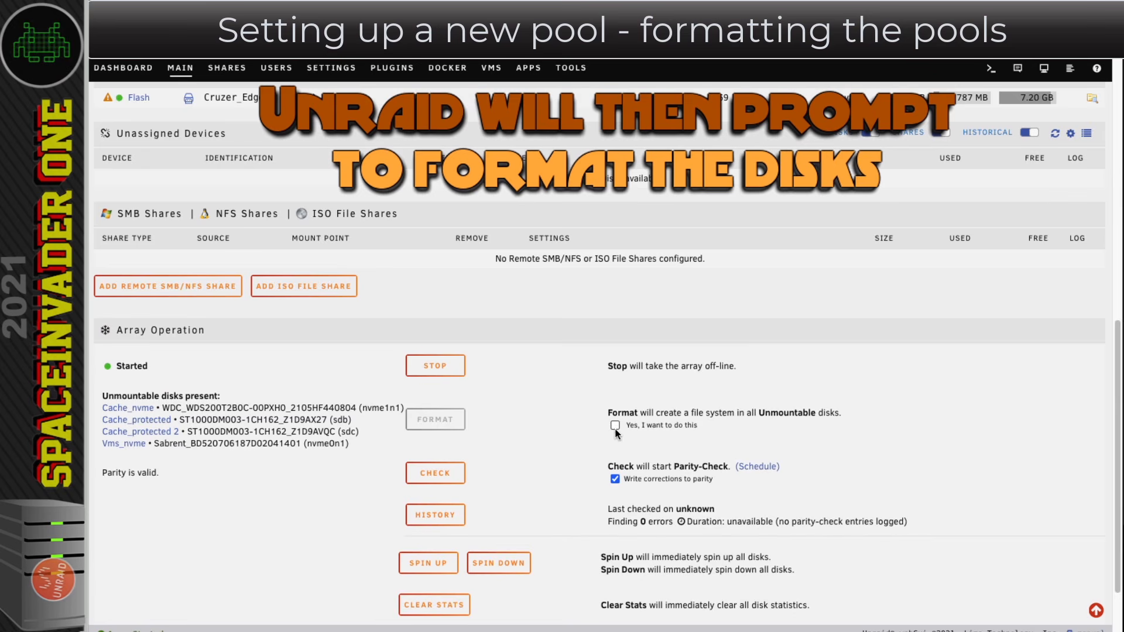
{"action": "left_click", "coordinate": [615, 426]}
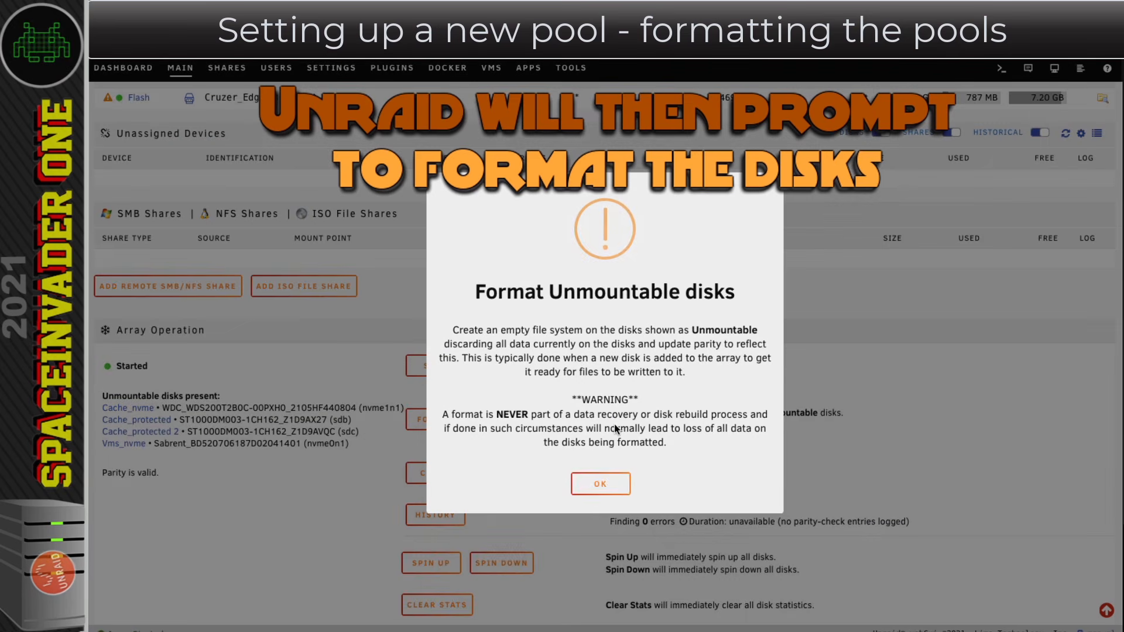
{"action": "left_click", "coordinate": [604, 484]}
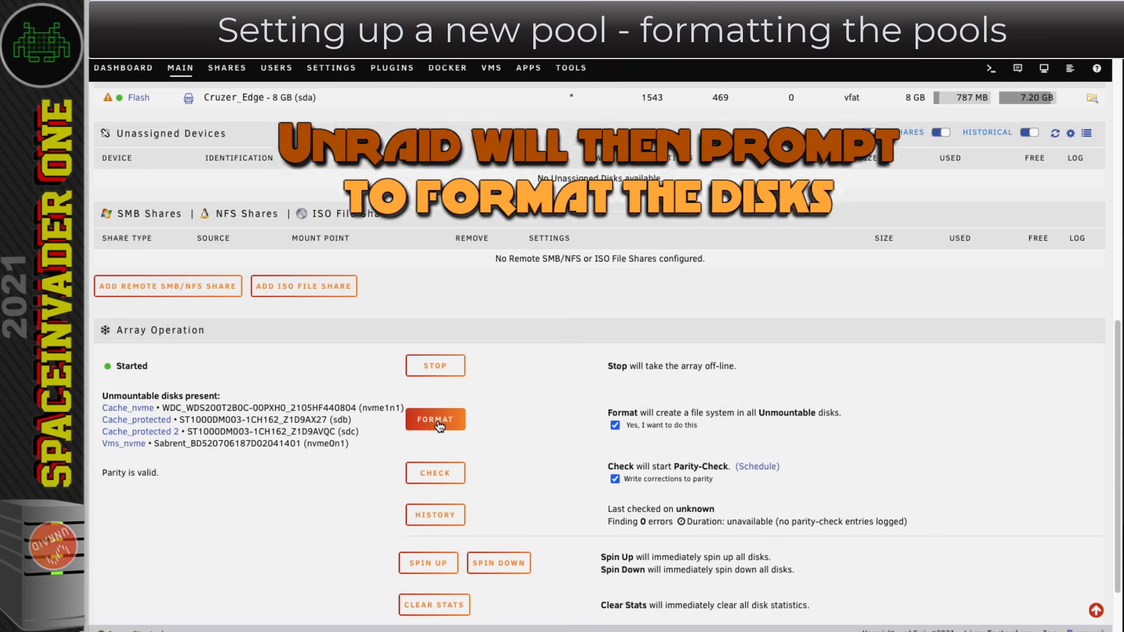
{"action": "left_click", "coordinate": [438, 424]}
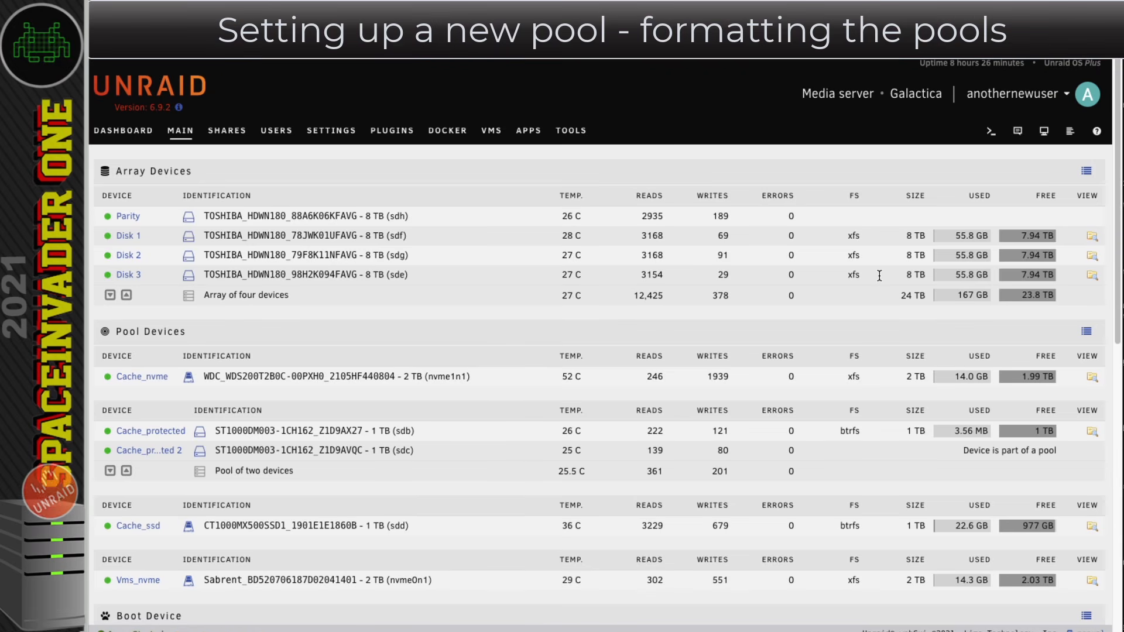
{"action": "scroll", "coordinate": [543, 298], "scroll_direction": "down", "scroll_amount": 3}
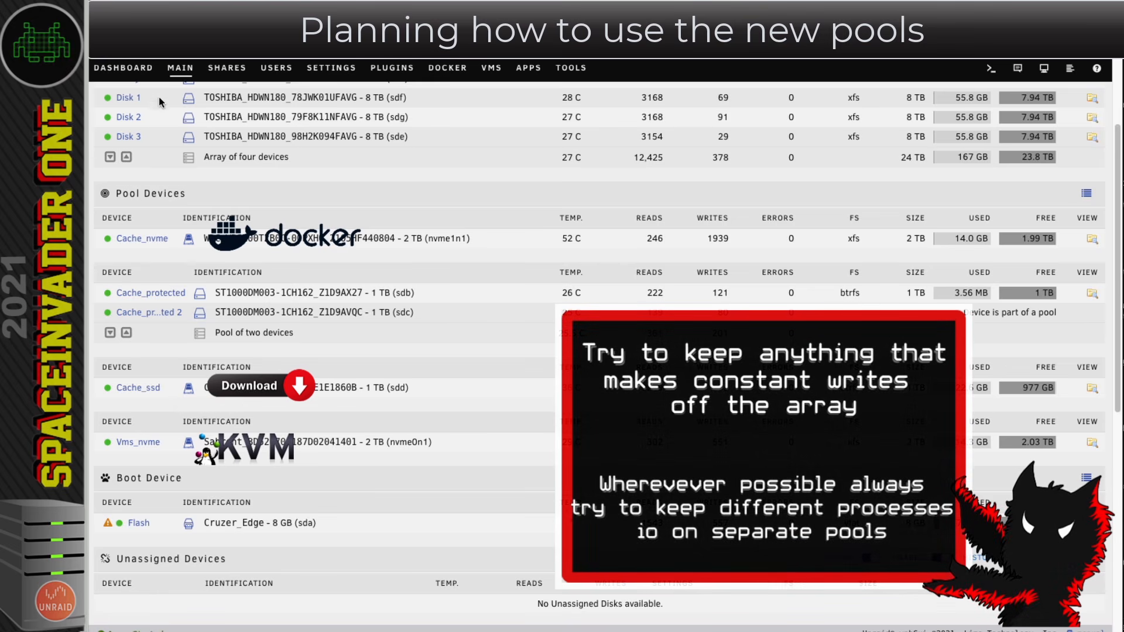
{"action": "scroll", "coordinate": [159, 101], "scroll_direction": "up", "scroll_amount": 1}
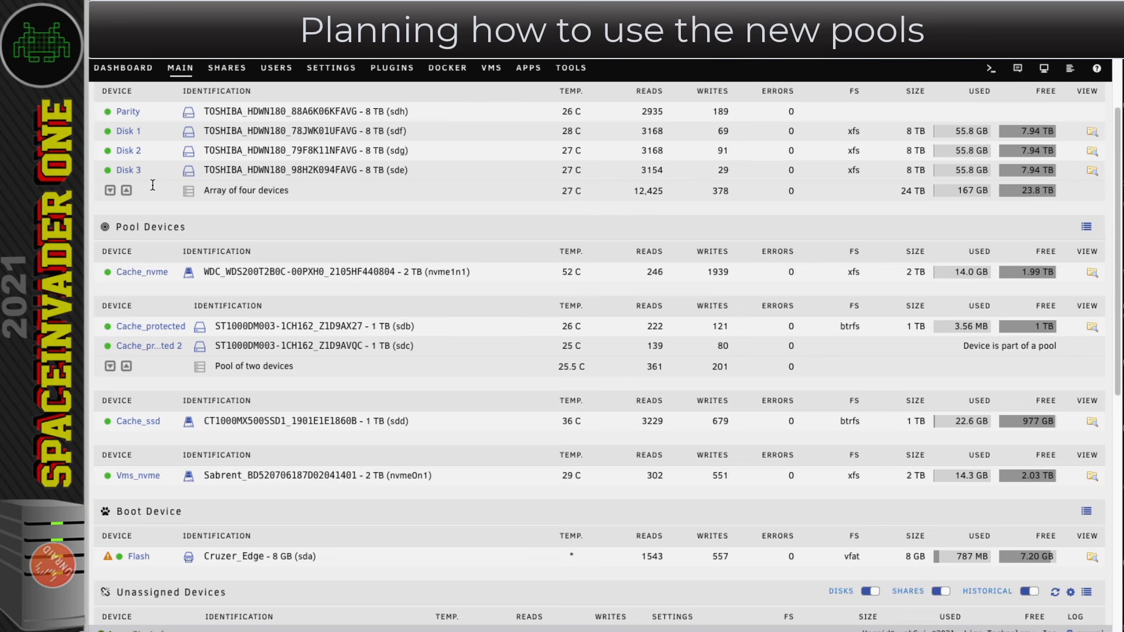
{"action": "scroll", "coordinate": [151, 316], "scroll_direction": "down", "scroll_amount": 1}
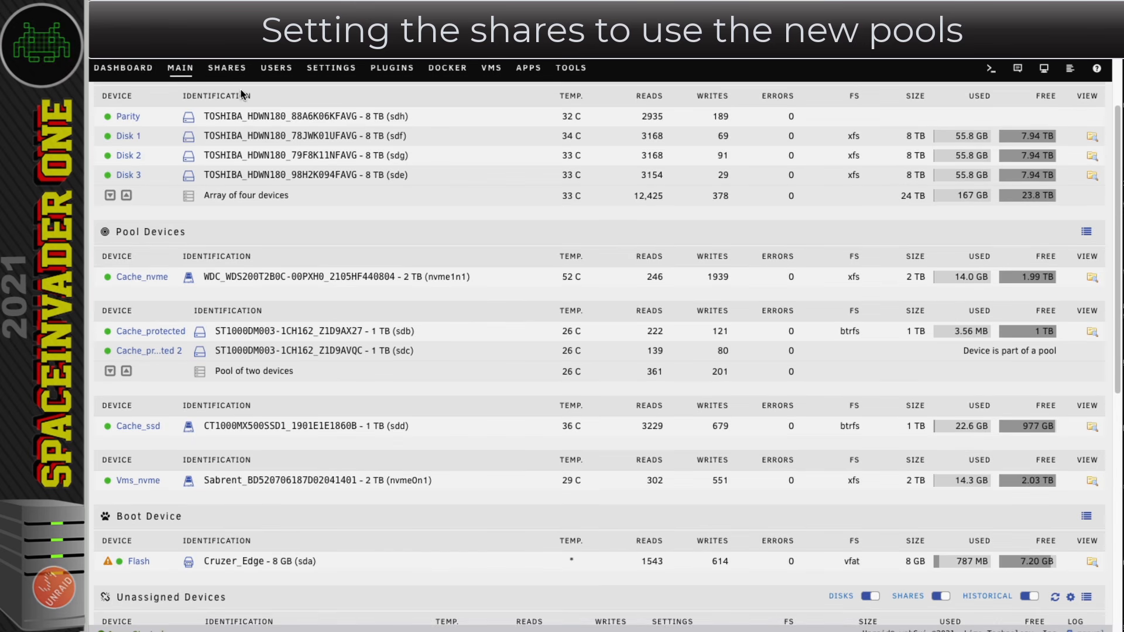
Check the cache settings of the user shares and assign the appdata share to the Cache_nvme pool
{"action": "left_click", "coordinate": [226, 67]}
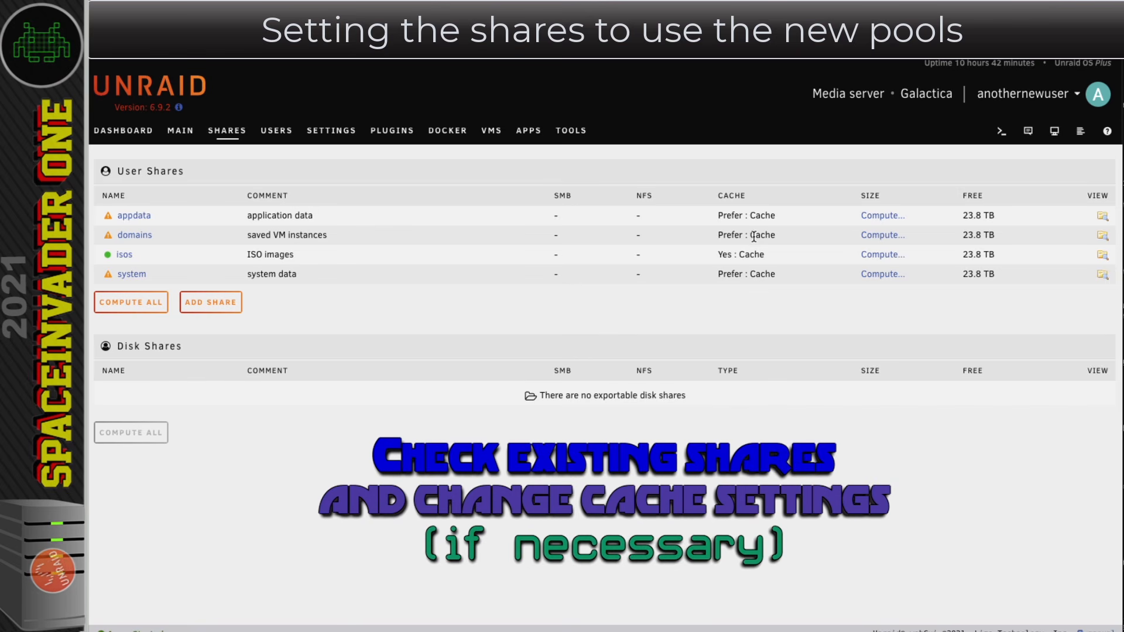
{"action": "double_click", "coordinate": [761, 216]}
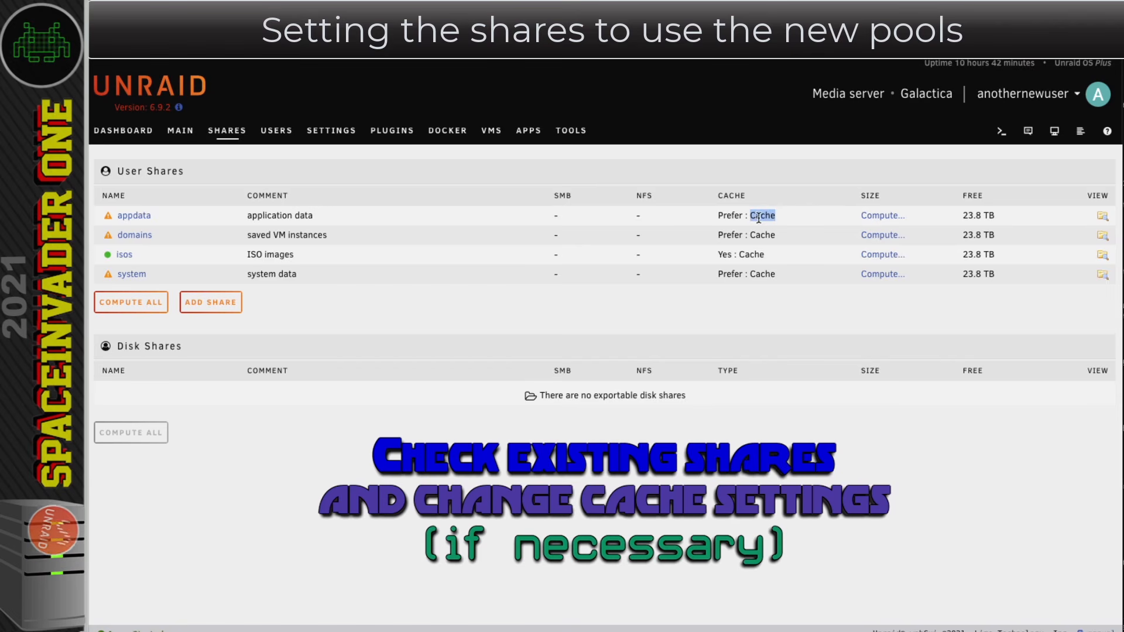
{"action": "left_click", "coordinate": [773, 245]}
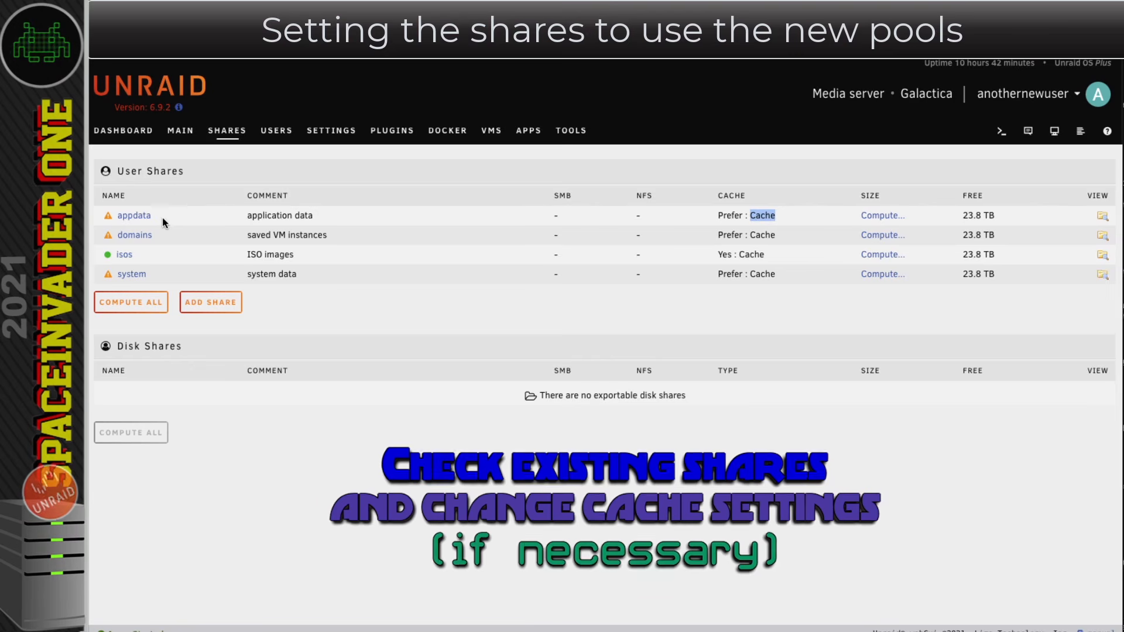
{"action": "left_click", "coordinate": [136, 216]}
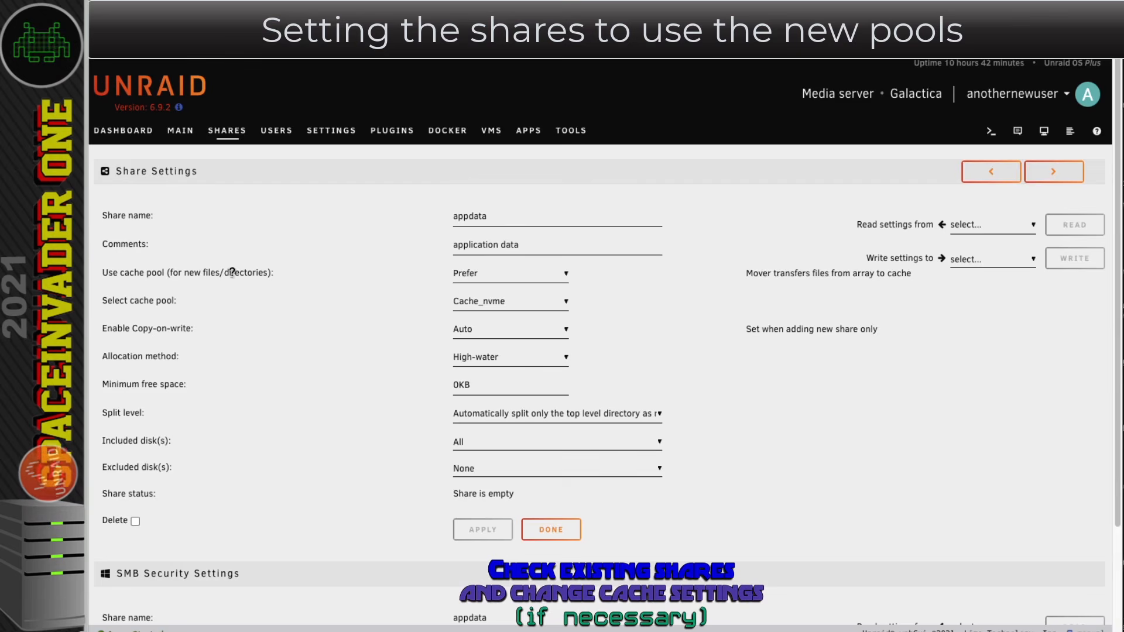
{"action": "left_click", "coordinate": [478, 304]}
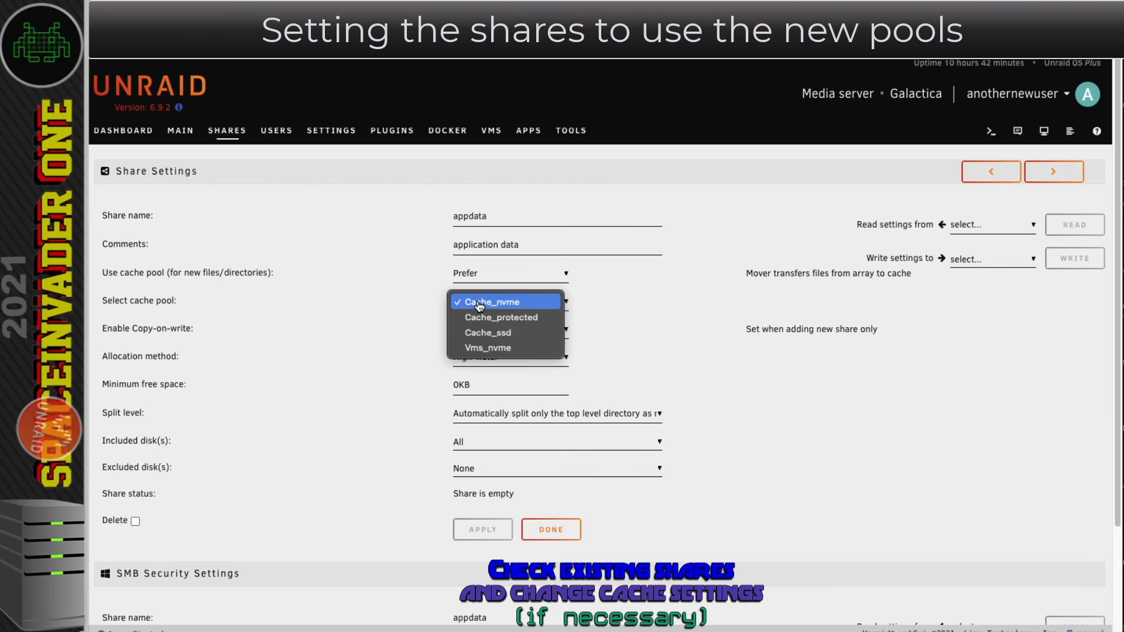
{"action": "left_click", "coordinate": [481, 302]}
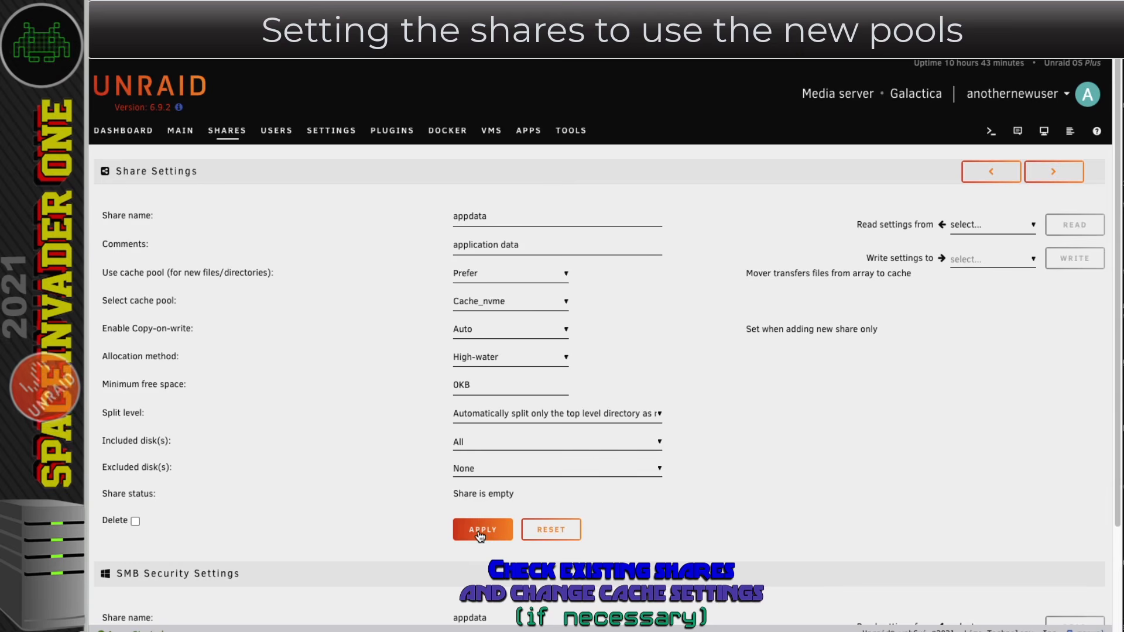
{"action": "left_click", "coordinate": [481, 532]}
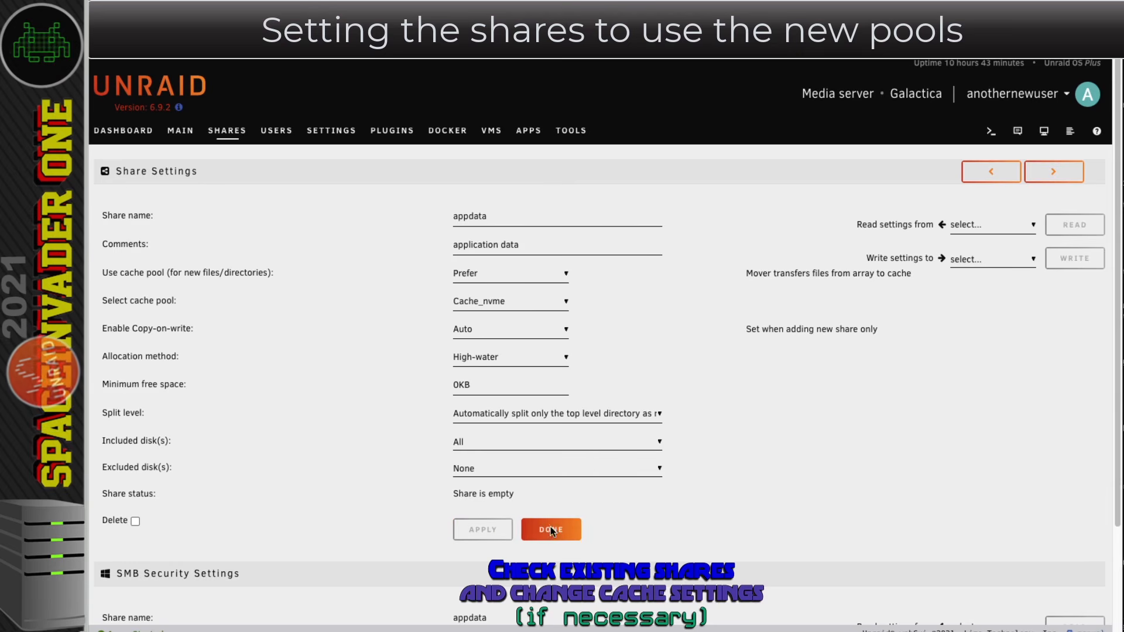
{"action": "left_click", "coordinate": [551, 530]}
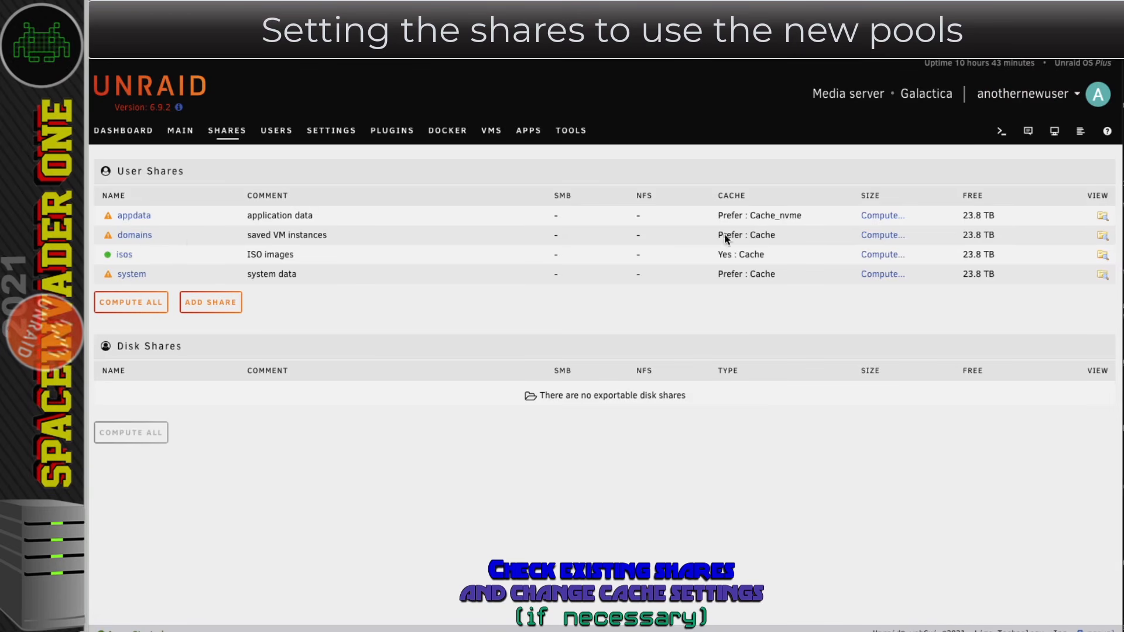
Set the domains share's cache pool to Vms_nvme, apply it and return to the share list
{"action": "left_click", "coordinate": [135, 235]}
{"action": "left_click", "coordinate": [505, 301]}
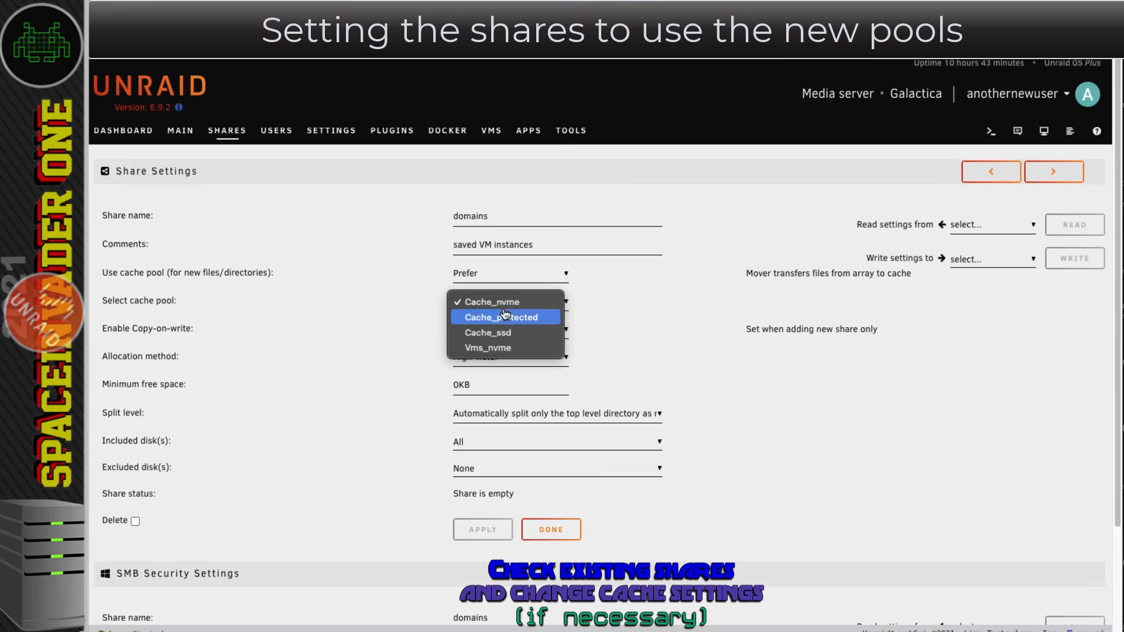
{"action": "left_click", "coordinate": [489, 349]}
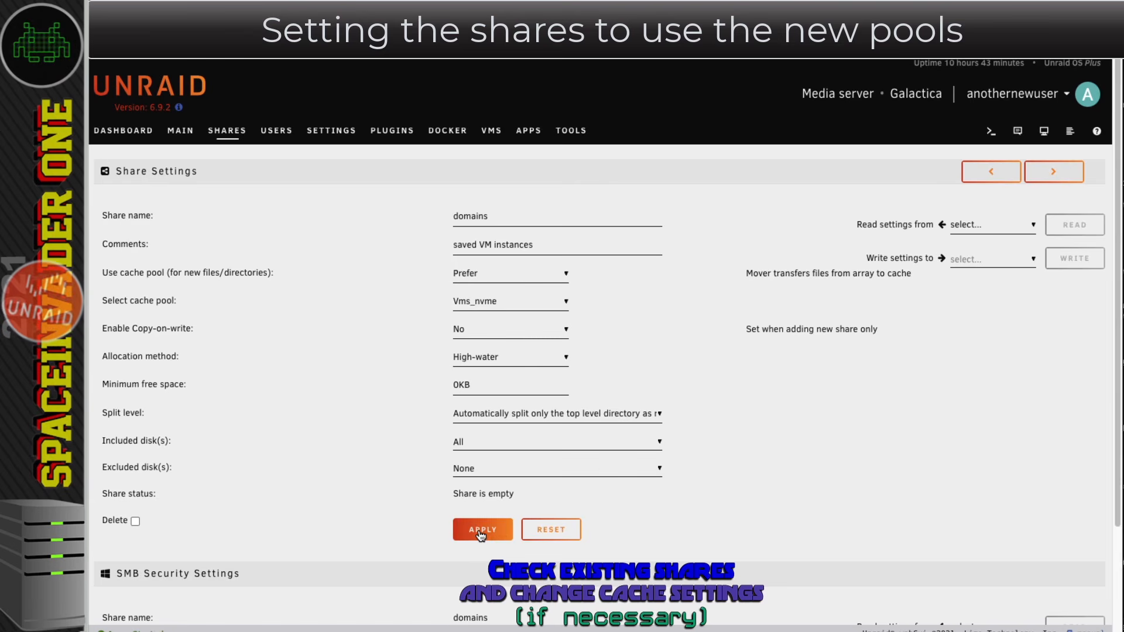
{"action": "left_click", "coordinate": [482, 534]}
{"action": "left_click", "coordinate": [550, 530]}
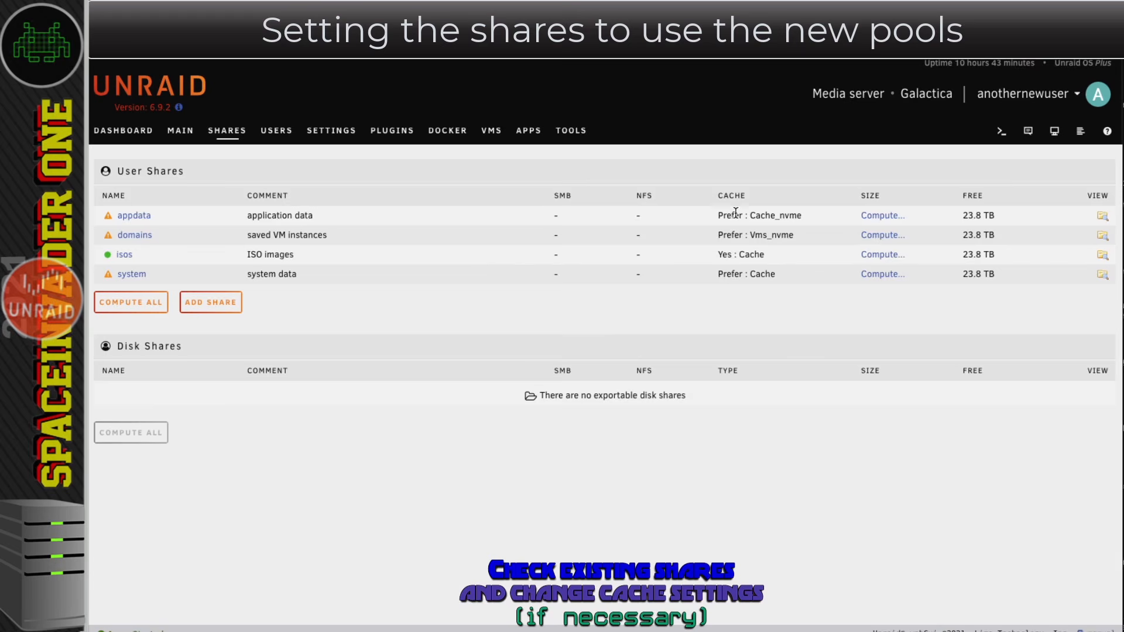
Set the isos share's cache pool to Cache_ssd, apply it and return to the share list
{"action": "left_click", "coordinate": [124, 258]}
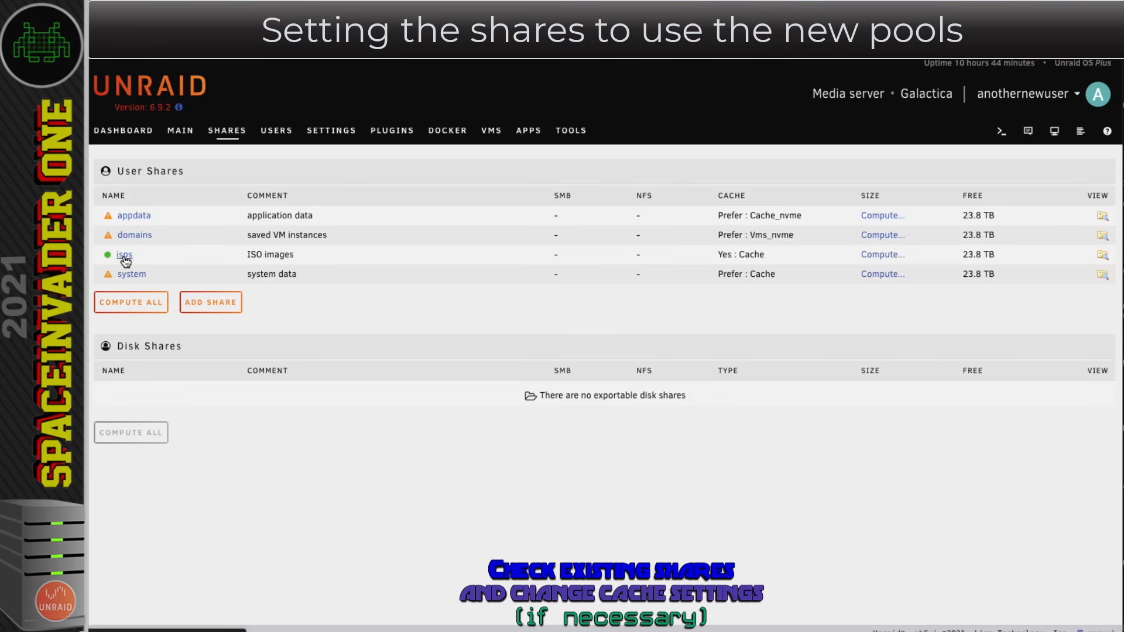
{"action": "left_click", "coordinate": [513, 307]}
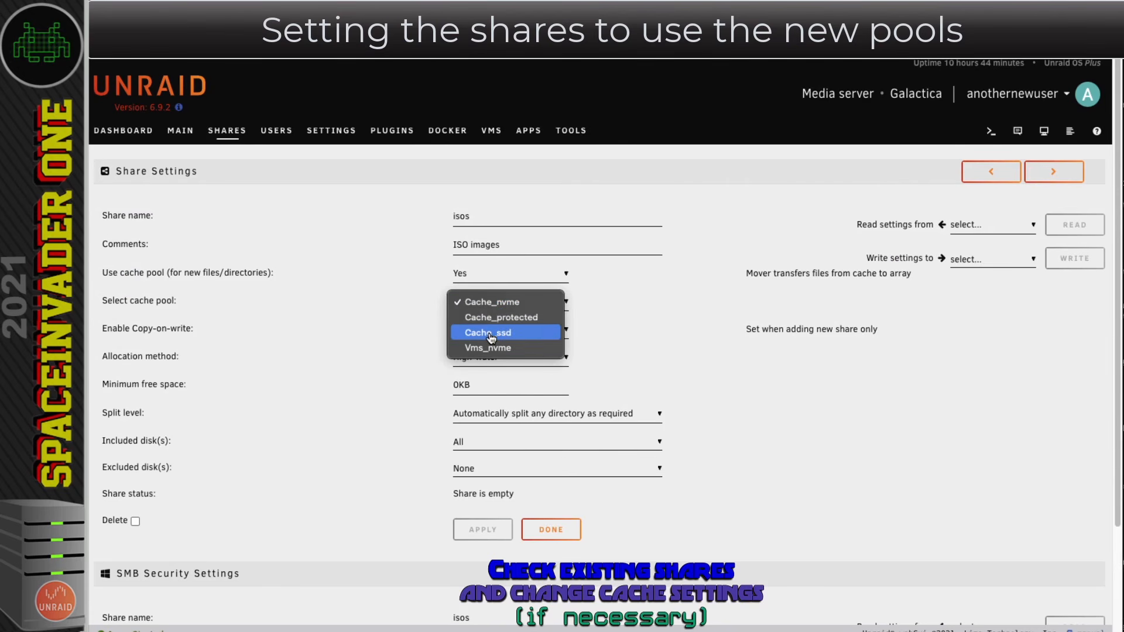
{"action": "left_click", "coordinate": [490, 334]}
{"action": "left_click", "coordinate": [488, 534]}
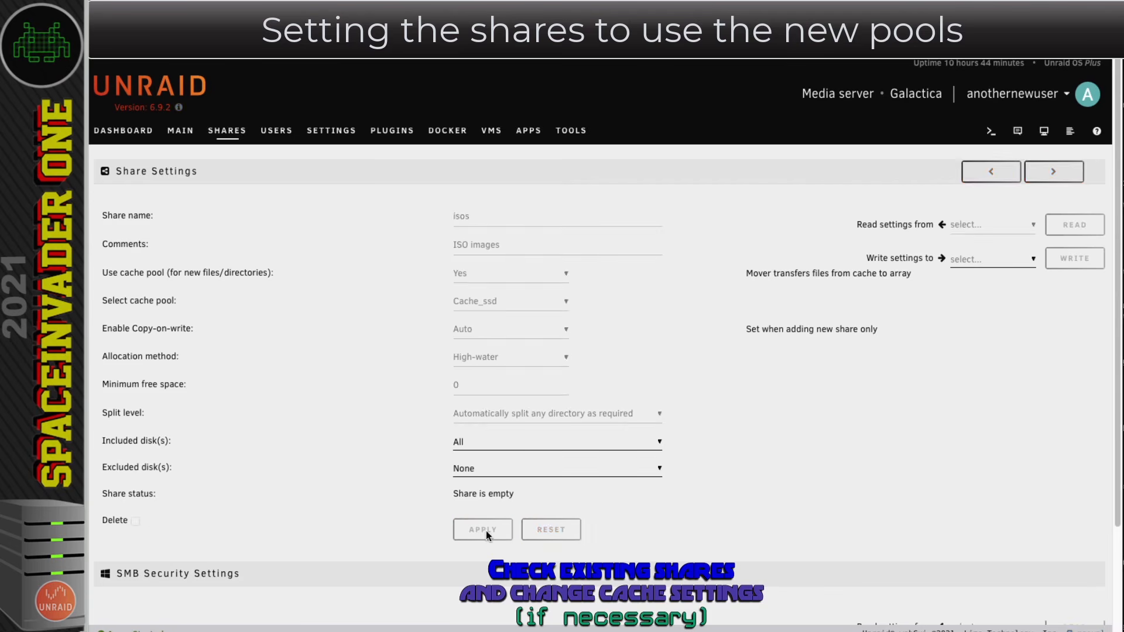
{"action": "left_click", "coordinate": [549, 535]}
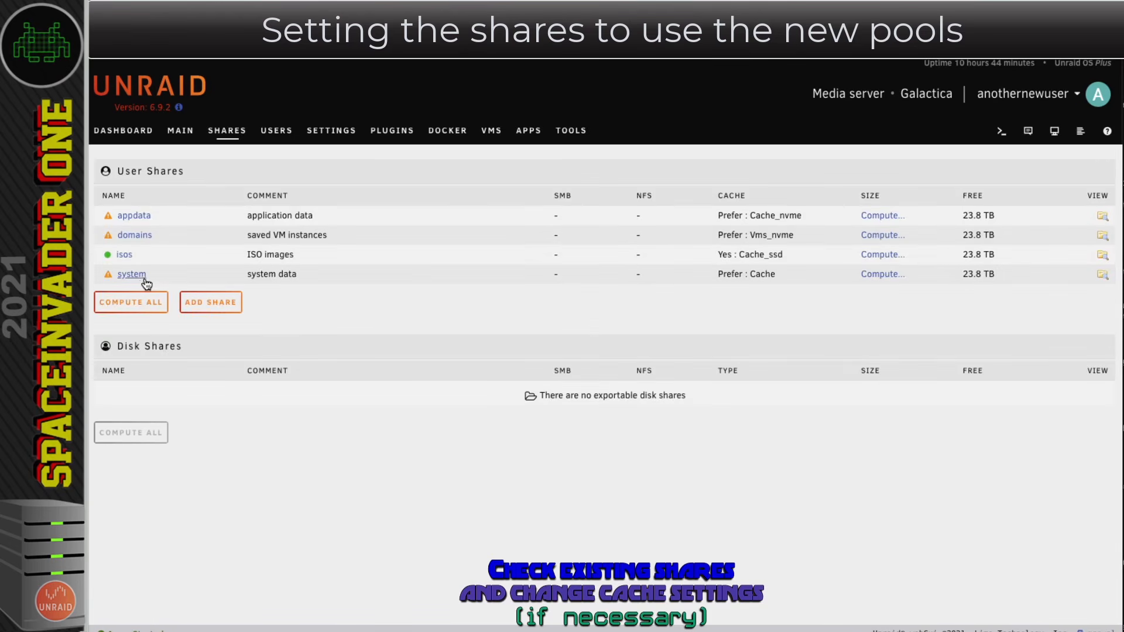
Set the system share's cache pool to Cache_nvme, apply it, and go back to the array and pool device overview
{"action": "left_click", "coordinate": [140, 278]}
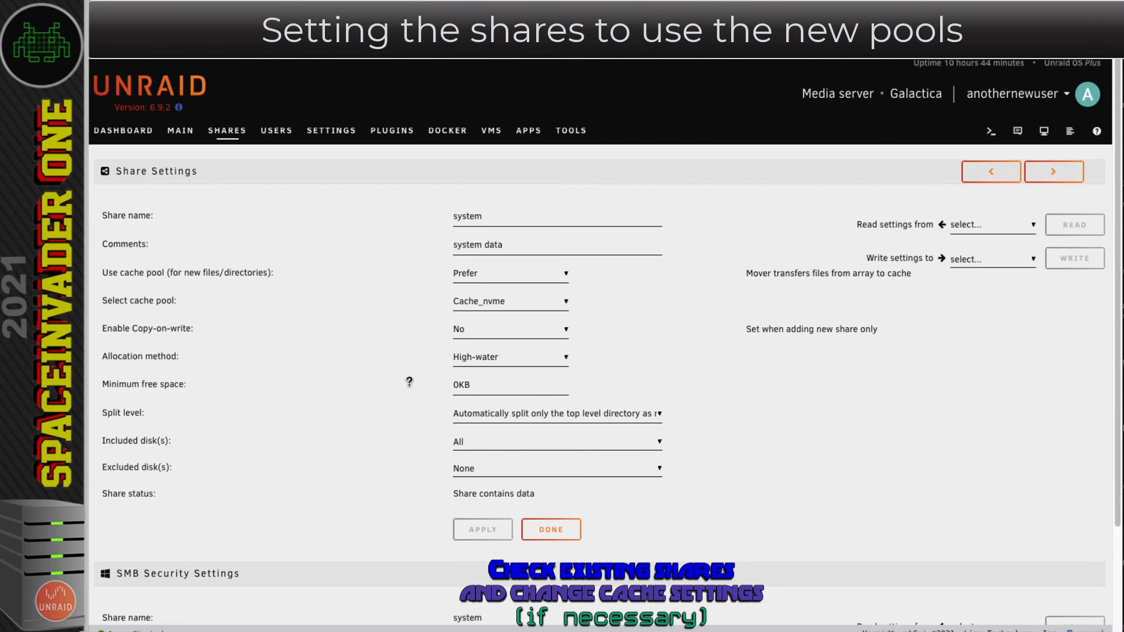
{"action": "left_click", "coordinate": [468, 301]}
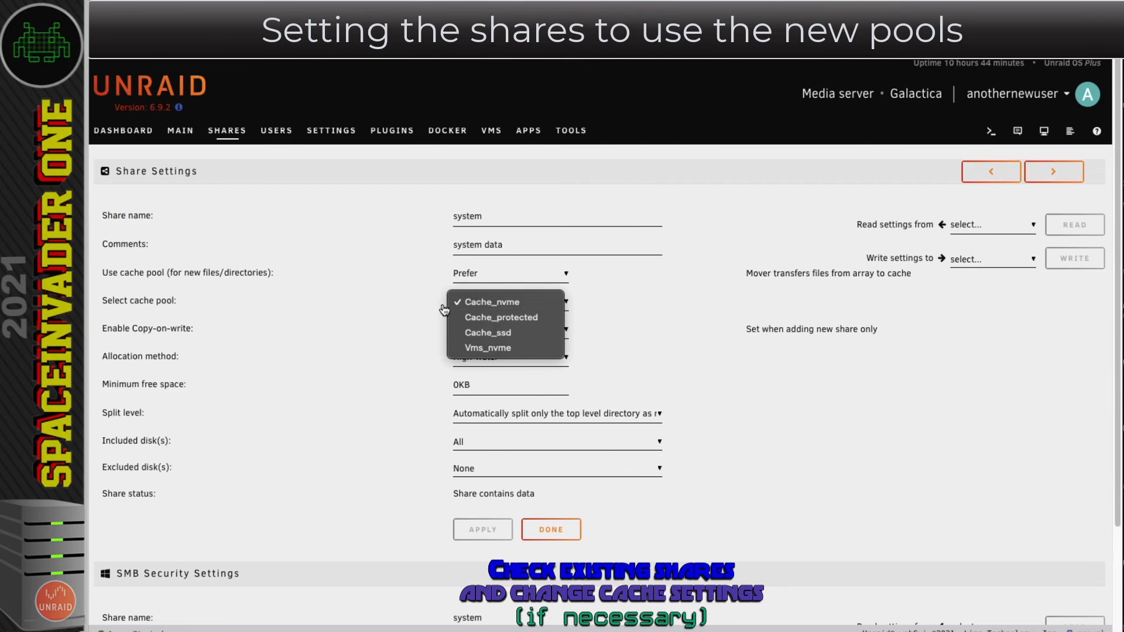
{"action": "left_click", "coordinate": [484, 303]}
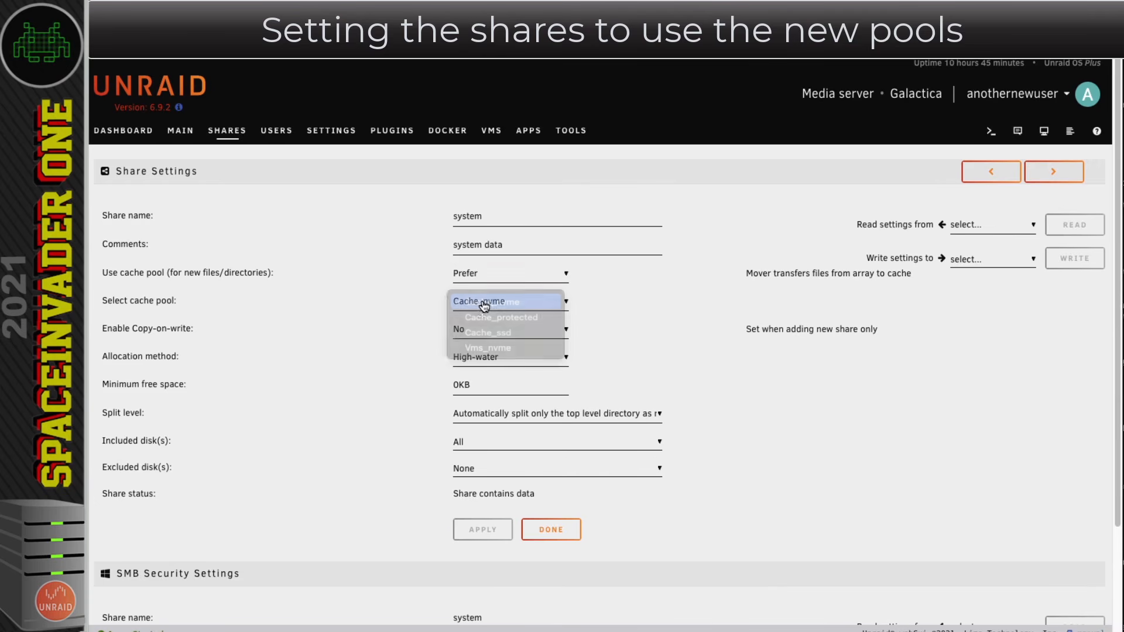
{"action": "left_click", "coordinate": [481, 530]}
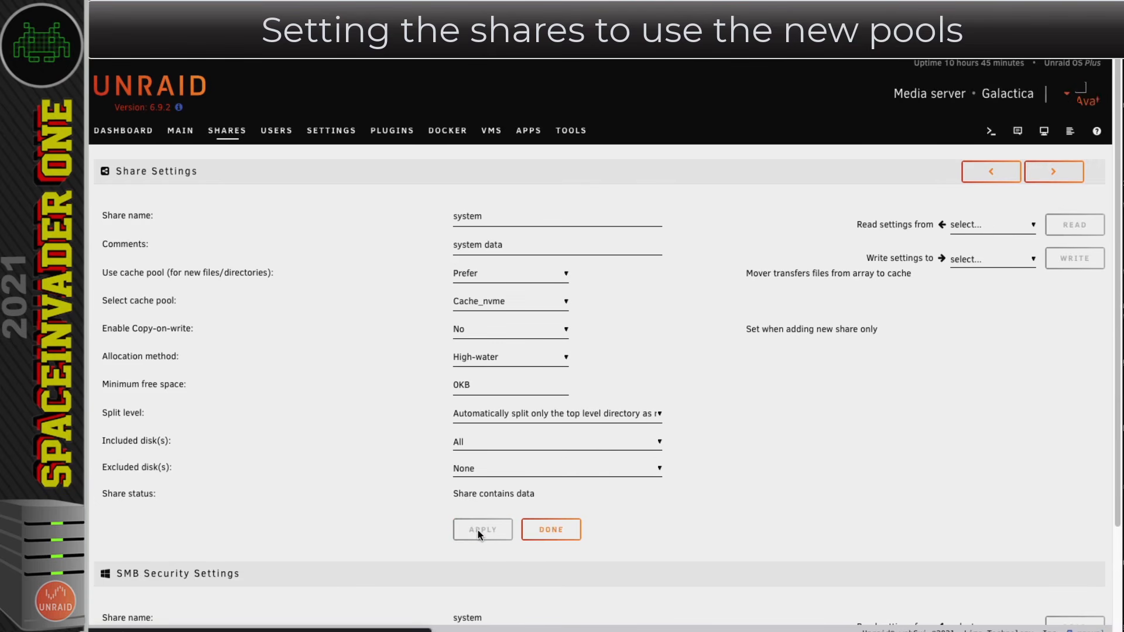
{"action": "left_click", "coordinate": [551, 529]}
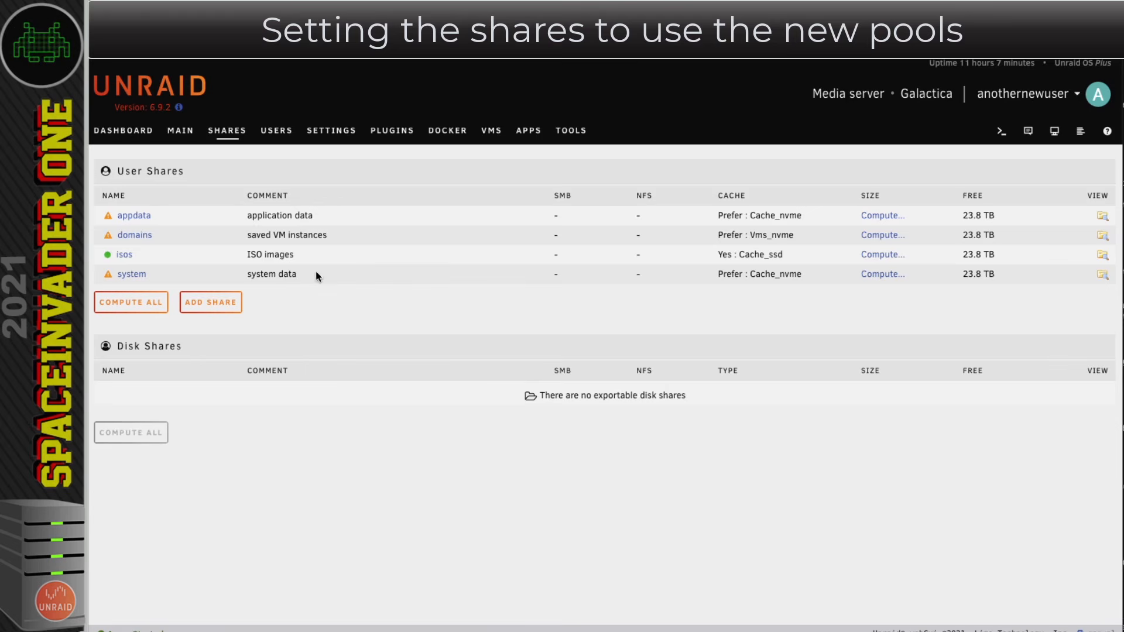
{"action": "left_click", "coordinate": [182, 140]}
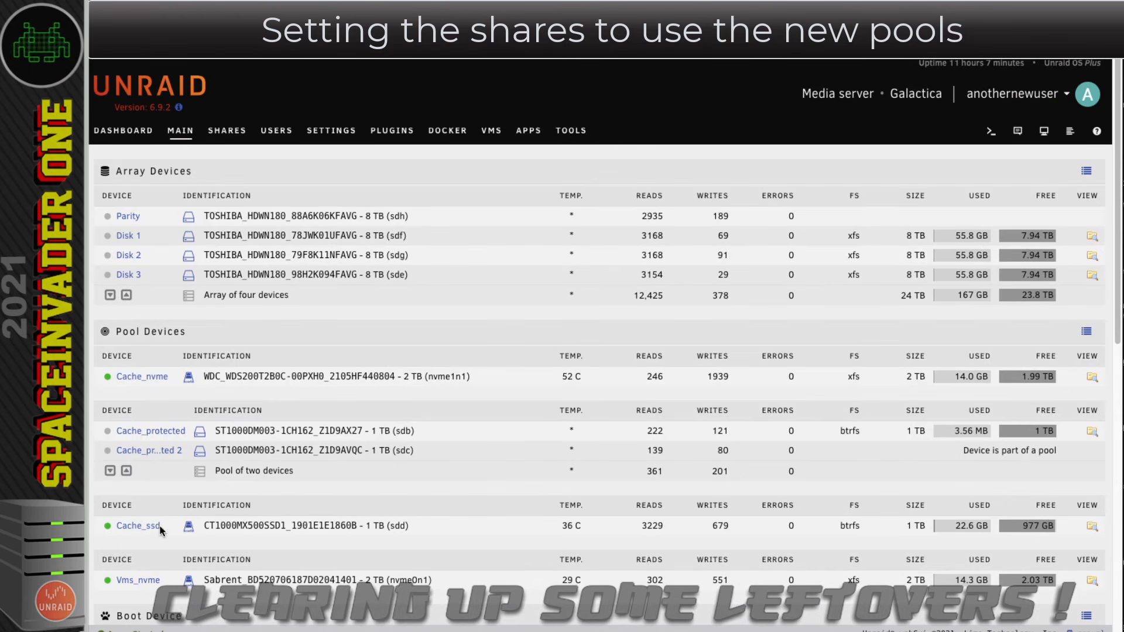
Check which leftover share folders remain on the Cache_ssd pool and return to the device overview
{"action": "left_click", "coordinate": [1092, 527]}
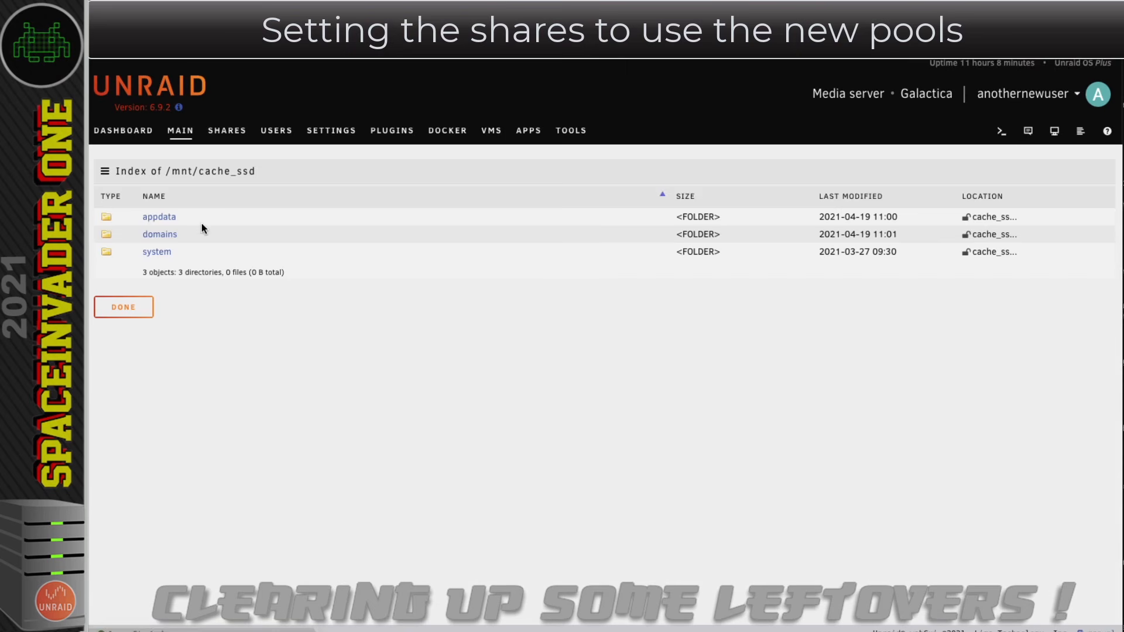
{"action": "left_click", "coordinate": [163, 218]}
{"action": "left_click", "coordinate": [161, 219]}
{"action": "left_click", "coordinate": [164, 236]}
{"action": "left_click", "coordinate": [168, 219]}
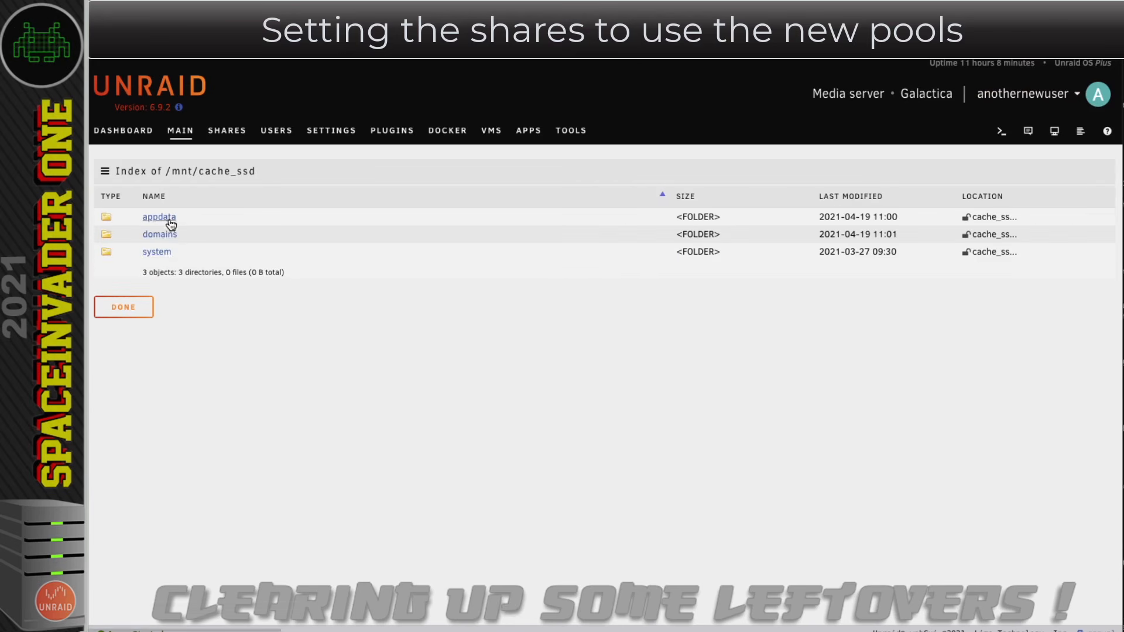
{"action": "left_click", "coordinate": [169, 253]}
{"action": "left_click", "coordinate": [162, 218]}
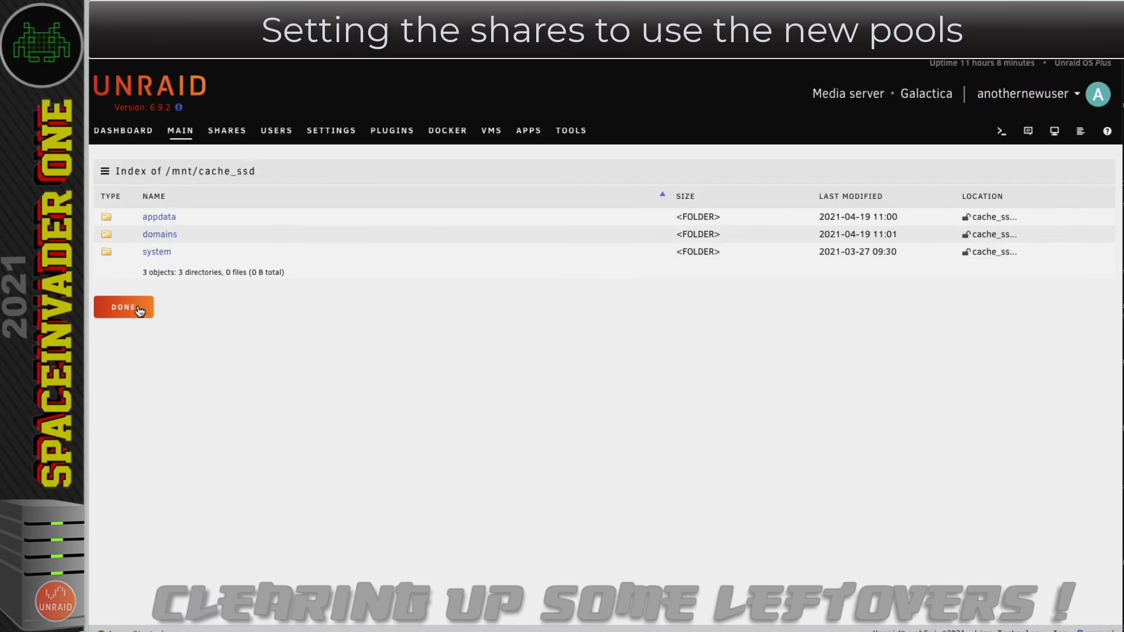
{"action": "left_click", "coordinate": [134, 310]}
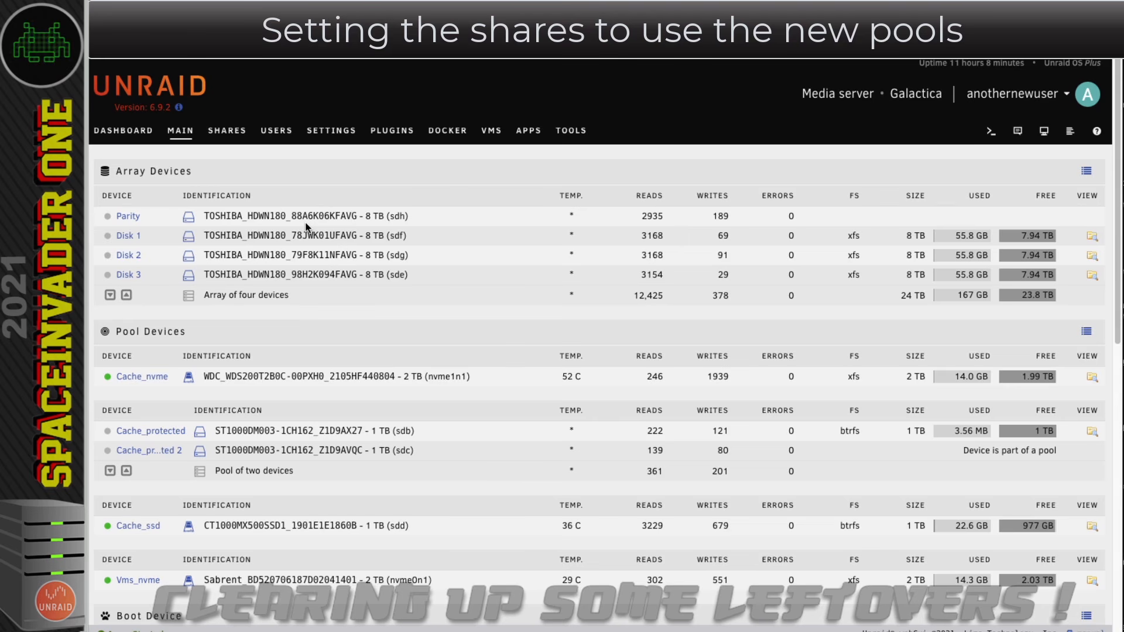
Disable the Docker service in its settings, apply the change and return to the settings overview
{"action": "left_click", "coordinate": [331, 131]}
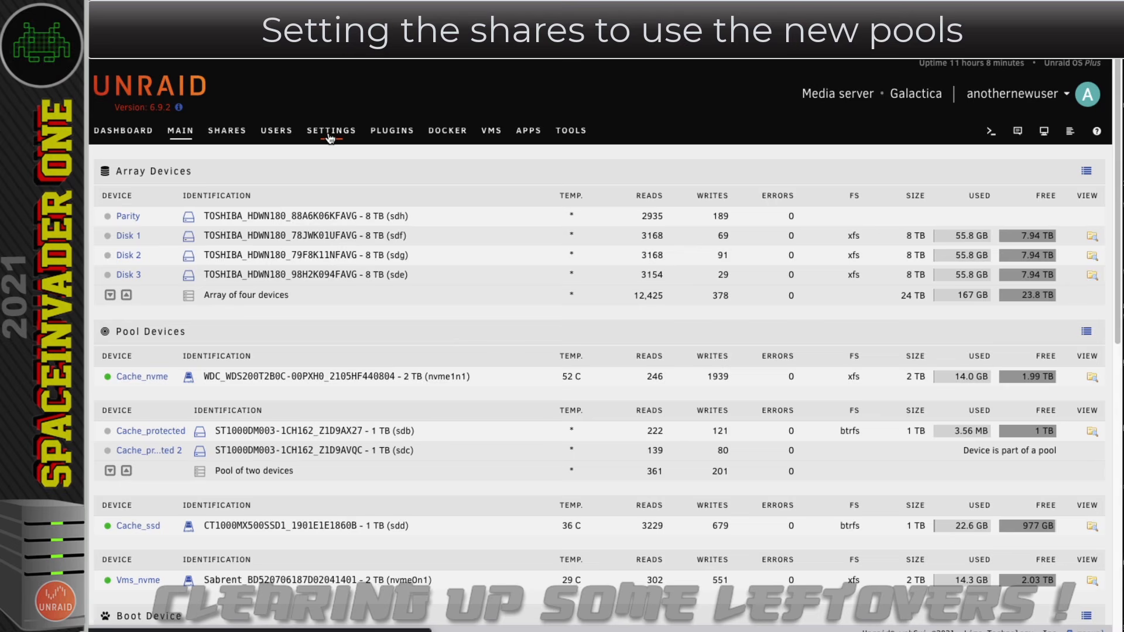
{"action": "left_click", "coordinate": [364, 241]}
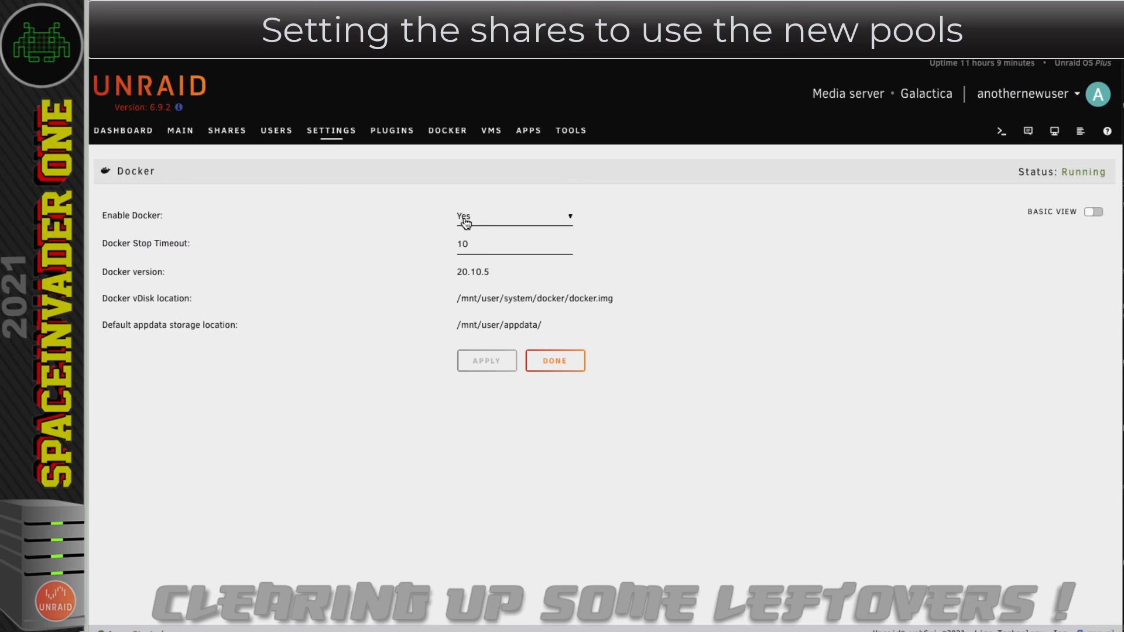
{"action": "left_click", "coordinate": [462, 217]}
{"action": "left_click", "coordinate": [475, 202]}
{"action": "left_click", "coordinate": [486, 361]}
{"action": "left_click", "coordinate": [557, 394]}
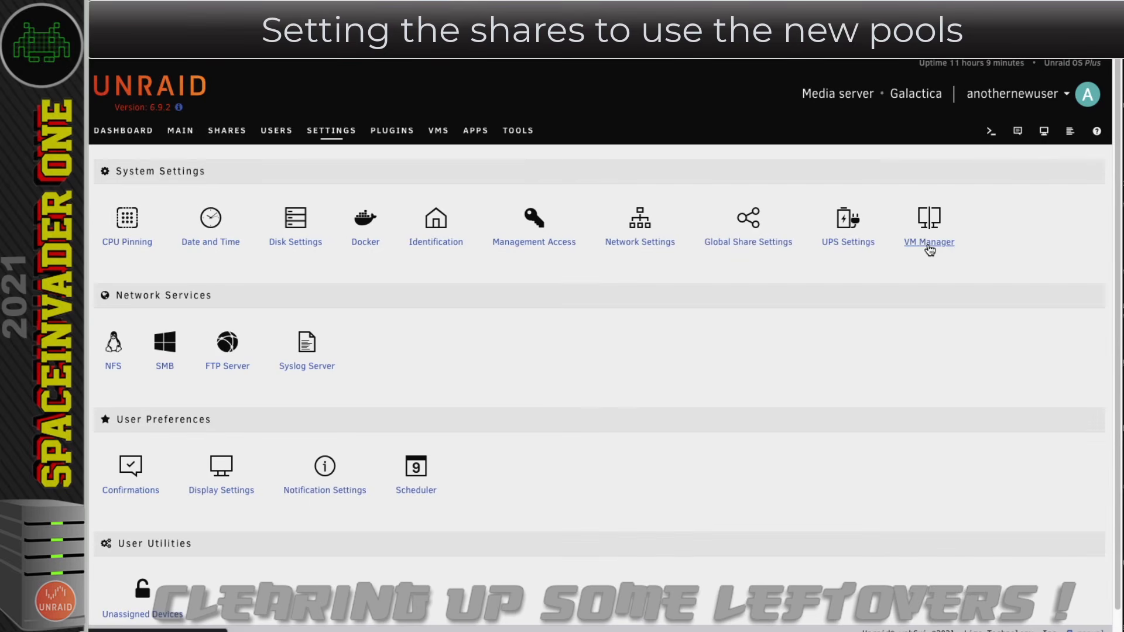
Set Enable VMs to No in the VM Manager, apply it and return to the settings overview
{"action": "left_click", "coordinate": [930, 245]}
{"action": "left_click", "coordinate": [527, 219]}
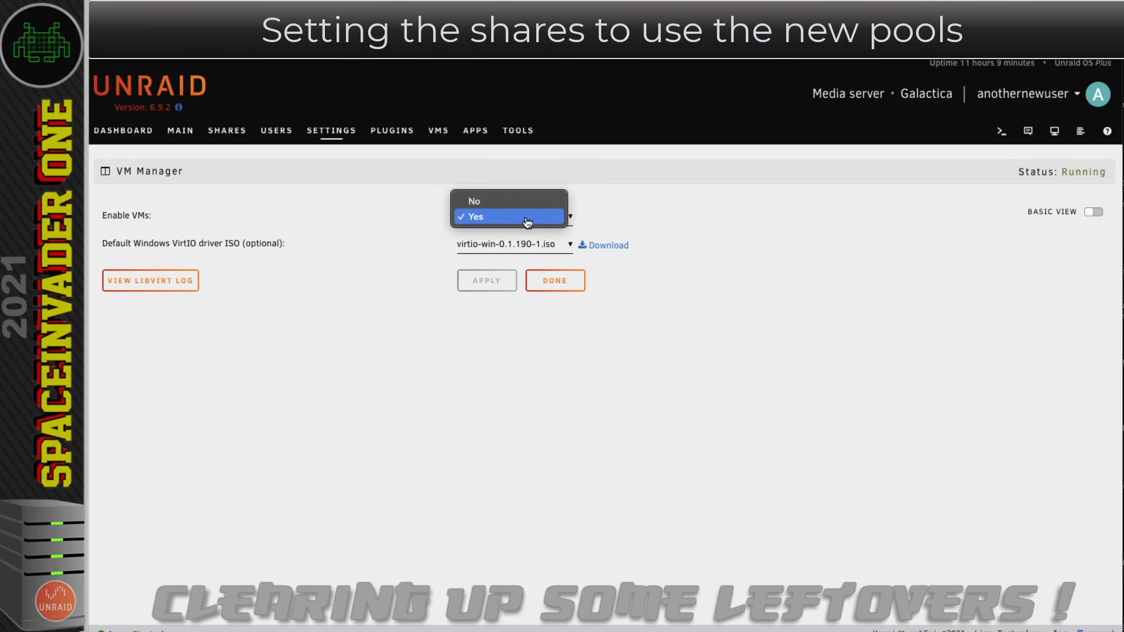
{"action": "left_click", "coordinate": [499, 200]}
{"action": "left_click", "coordinate": [497, 283]}
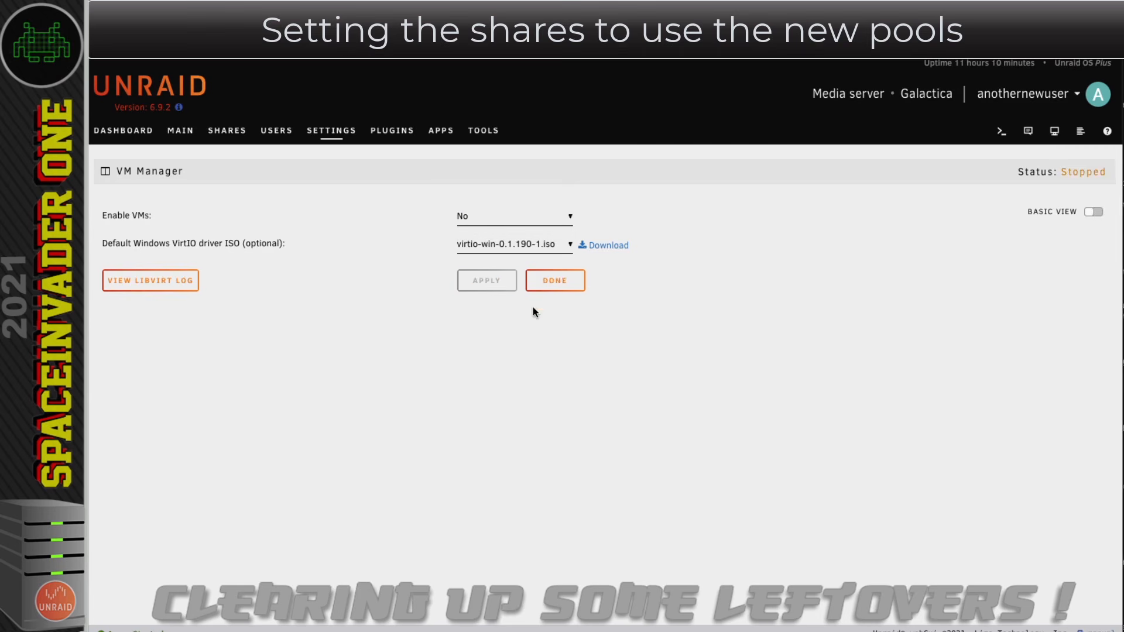
{"action": "left_click", "coordinate": [553, 285]}
Browse the contents of the Cache_ssd pool and copy its path /mnt/cache_ssd from the index heading
{"action": "left_click", "coordinate": [180, 133]}
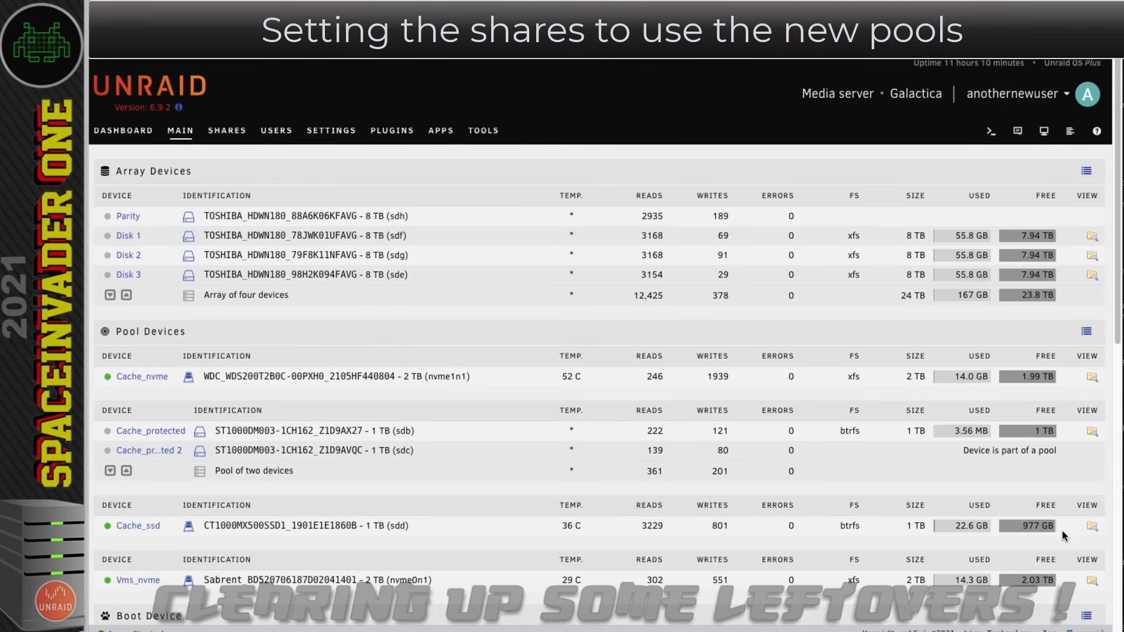
{"action": "left_click", "coordinate": [1092, 526]}
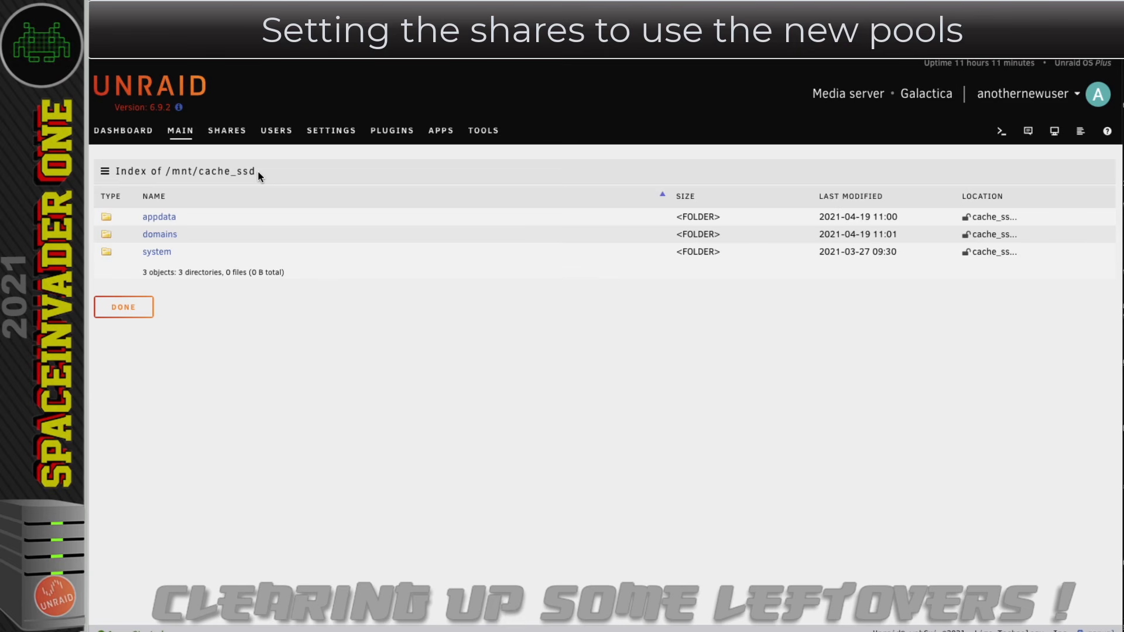
{"action": "left_click_drag", "start_coordinate": [255, 171], "coordinate": [174, 172]}
{"action": "right_click", "coordinate": [175, 172]}
{"action": "left_click", "coordinate": [207, 205]}
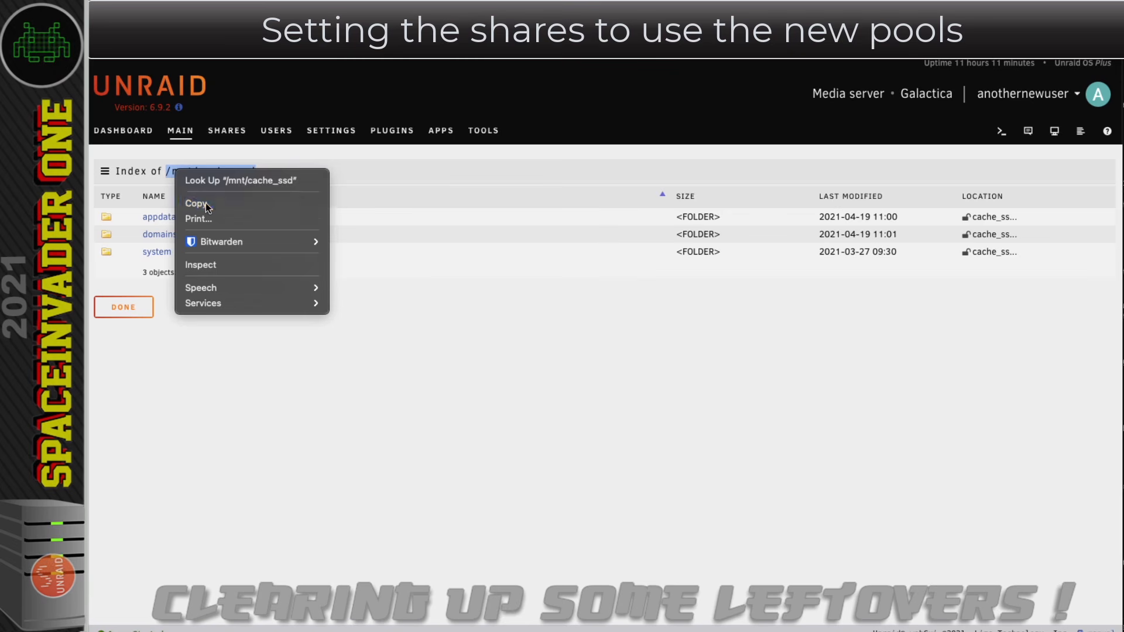
{"action": "left_click", "coordinate": [232, 188]}
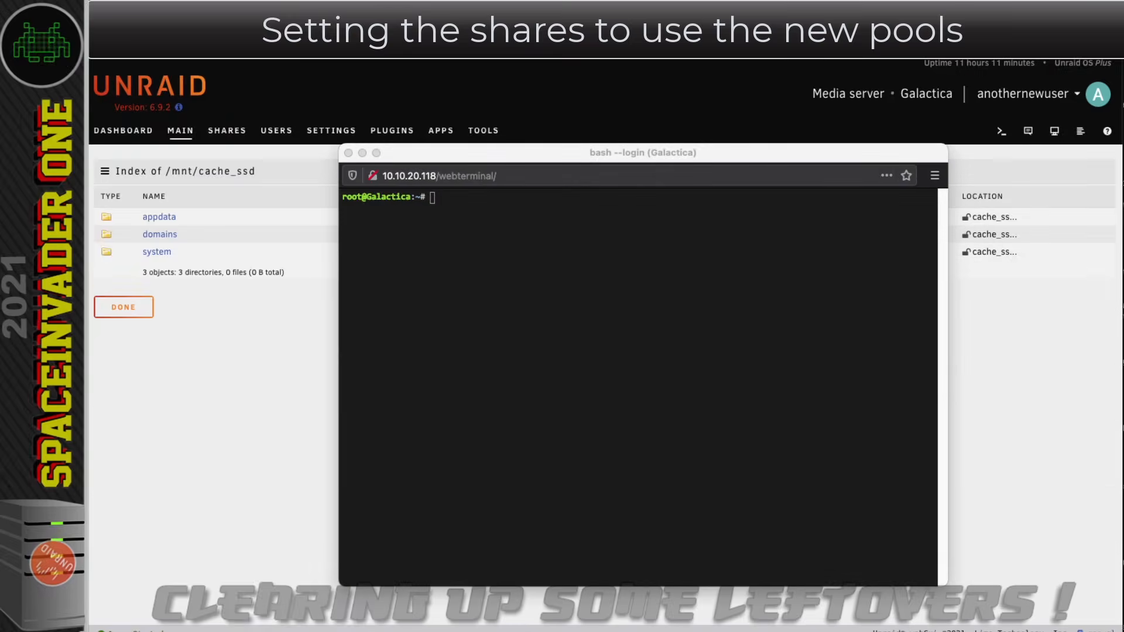
Run rm -r /mnt/cache_ssd/* in the server's web terminal, close the terminal and reload the pool's folder index
{"action": "left_click", "coordinate": [439, 203]}
{"action": "type", "text": "rm "}
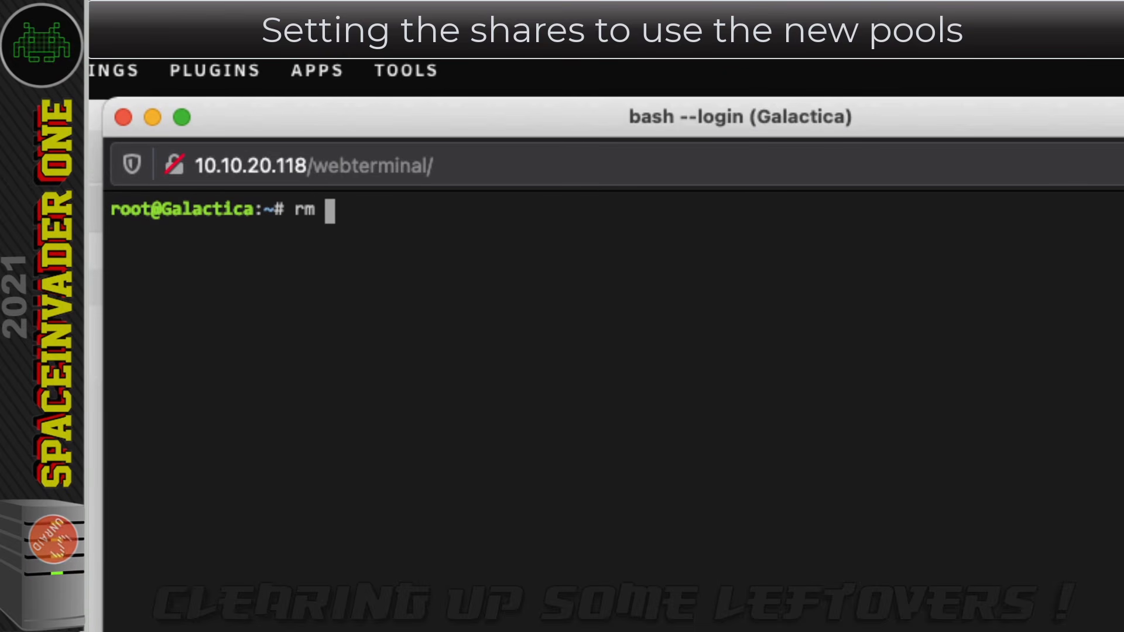
{"action": "type", "text": "-r"}
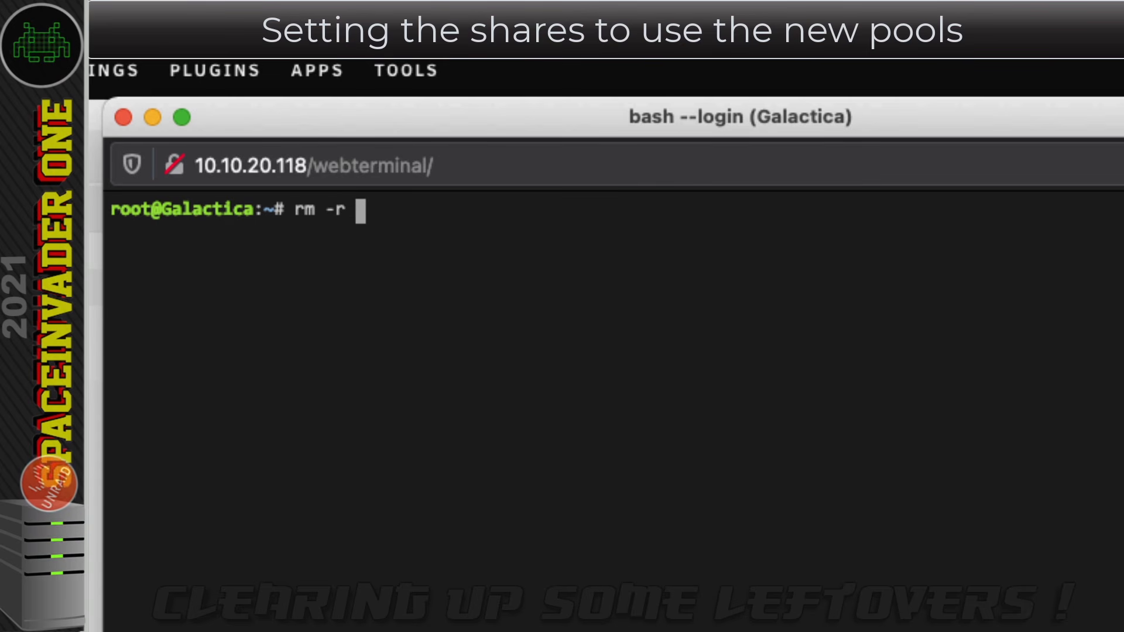
{"action": "right_click", "coordinate": [366, 215]}
{"action": "left_click", "coordinate": [430, 320]}
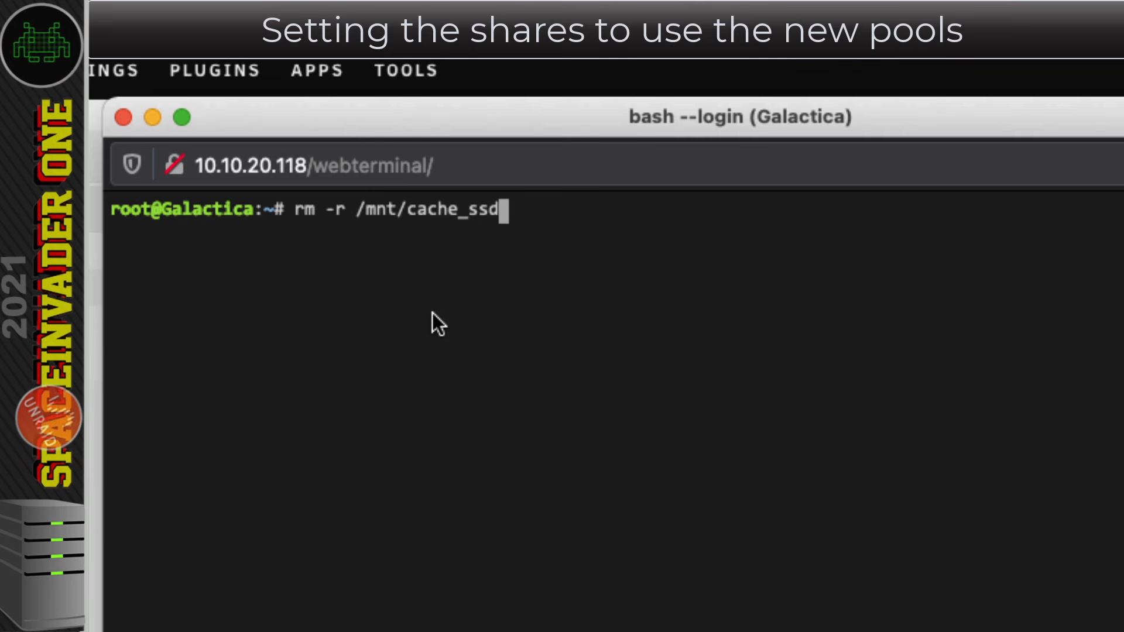
{"action": "type", "text": "/"}
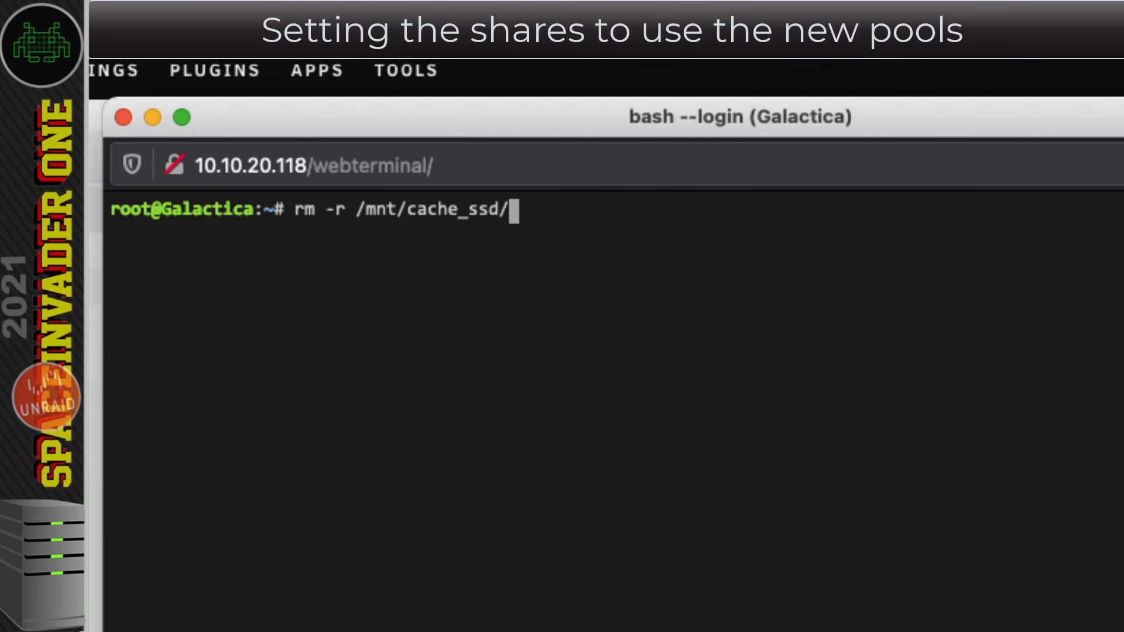
{"action": "type", "text": "*"}
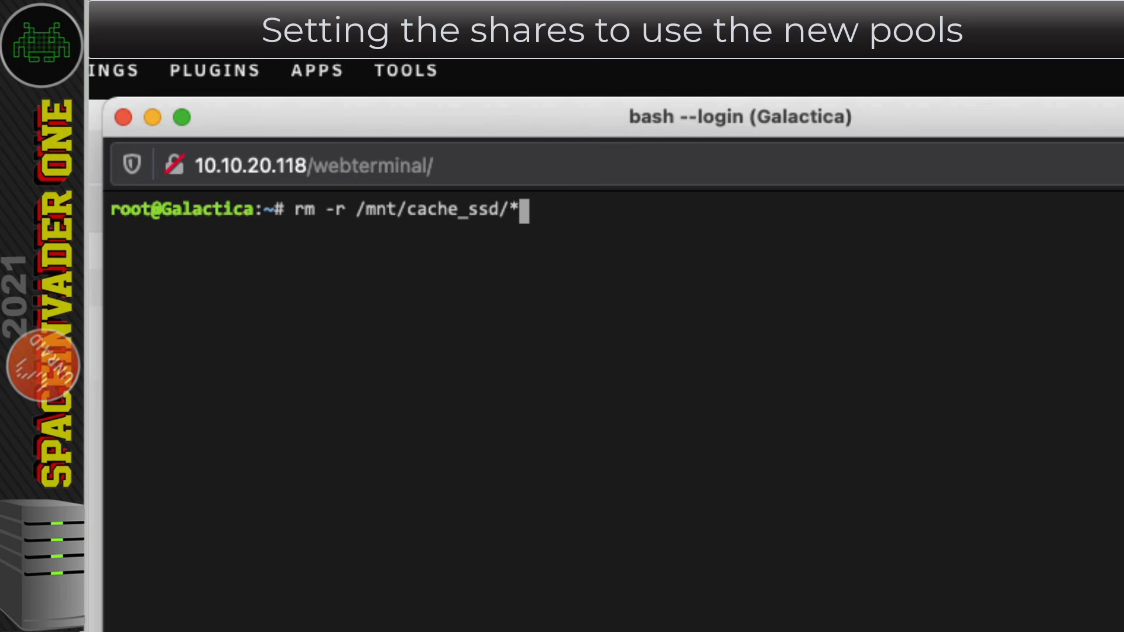
{"action": "key", "text": "Return"}
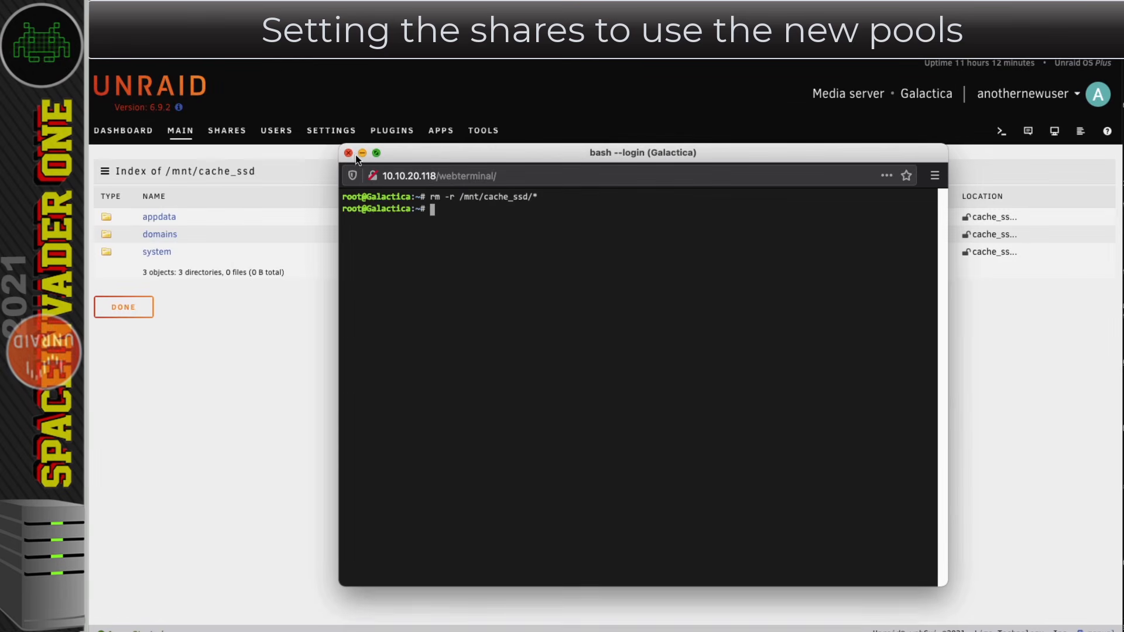
{"action": "left_click", "coordinate": [349, 153]}
{"action": "key", "text": "super+r"}
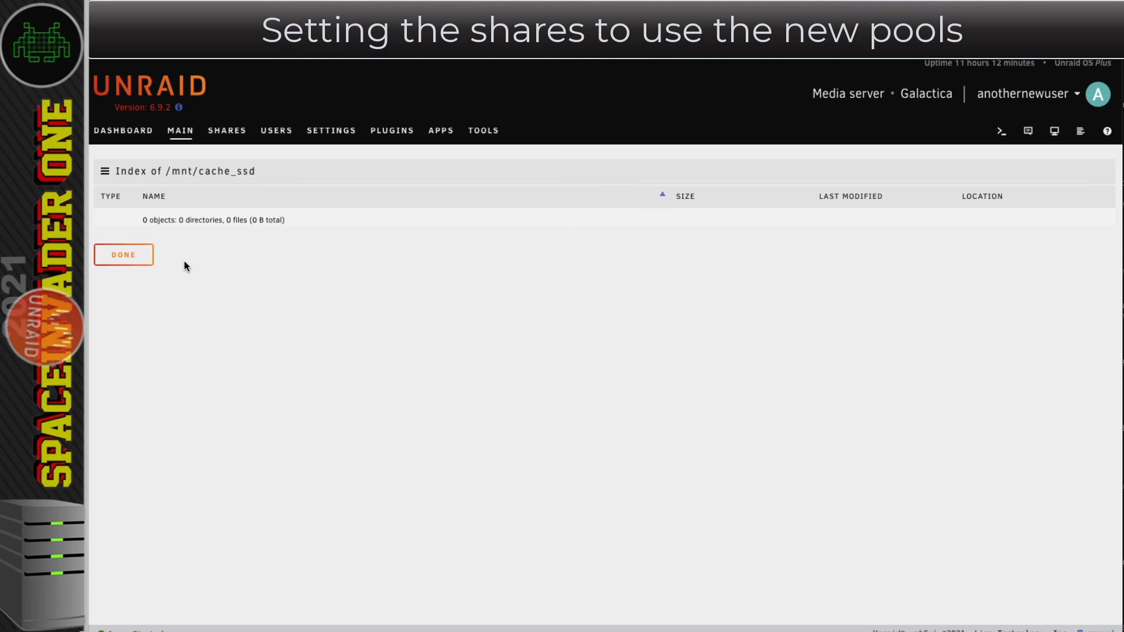
Open the Docker settings and review the available data-root types and the vDisk size
{"action": "left_click", "coordinate": [332, 134]}
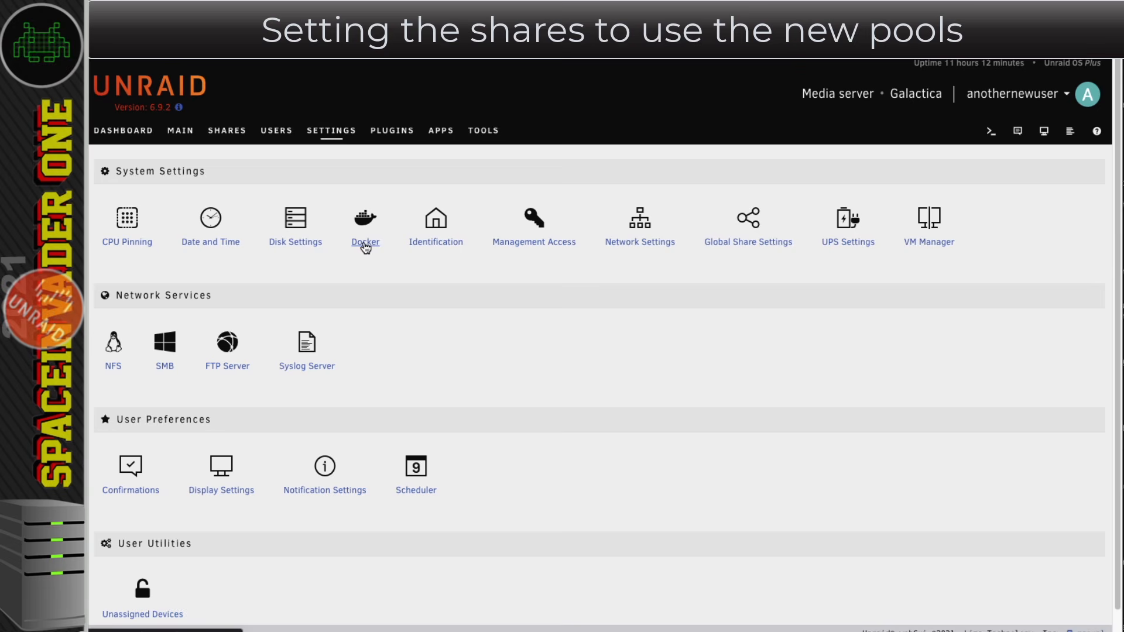
{"action": "left_click", "coordinate": [365, 244]}
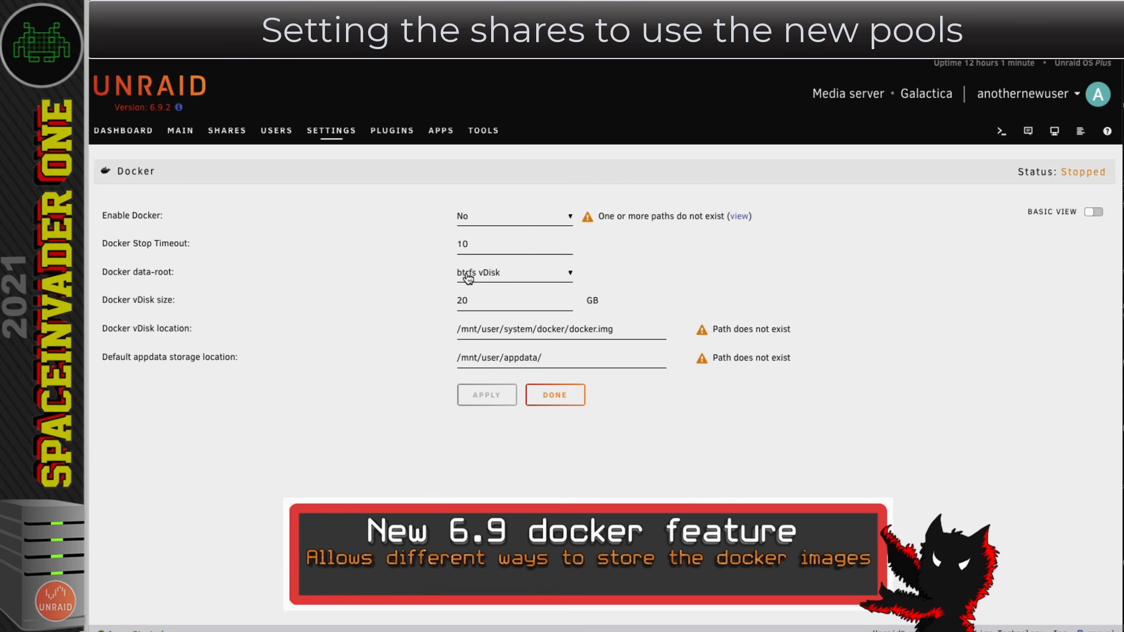
{"action": "left_click", "coordinate": [517, 278]}
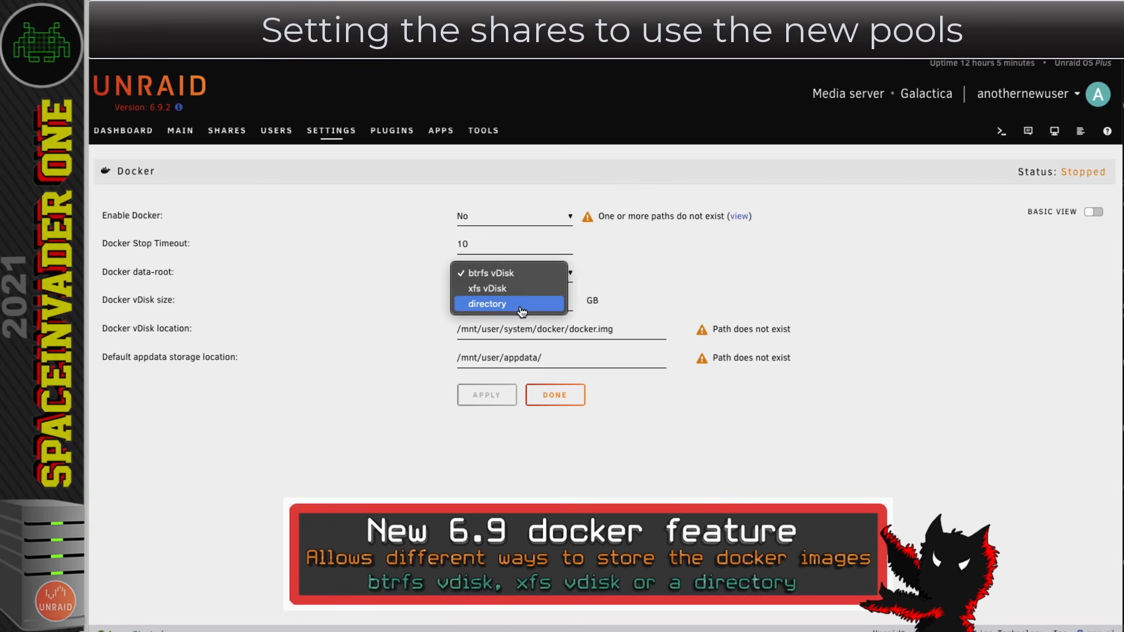
{"action": "left_click", "coordinate": [501, 282]}
{"action": "left_click_drag", "start_coordinate": [470, 301], "coordinate": [454, 301]}
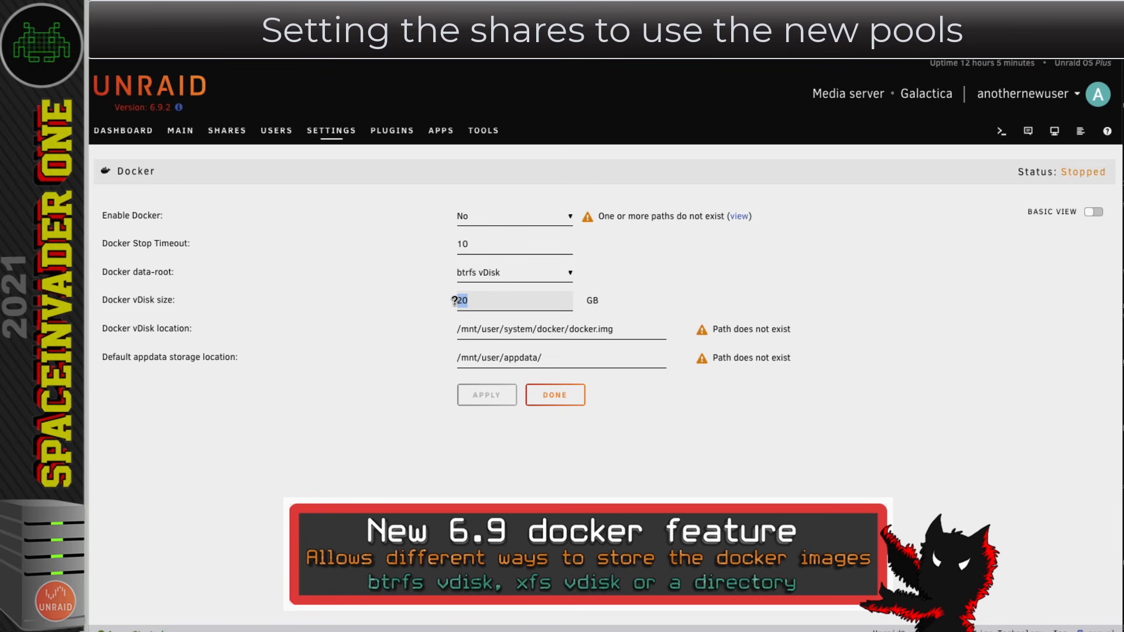
{"action": "left_click", "coordinate": [485, 303]}
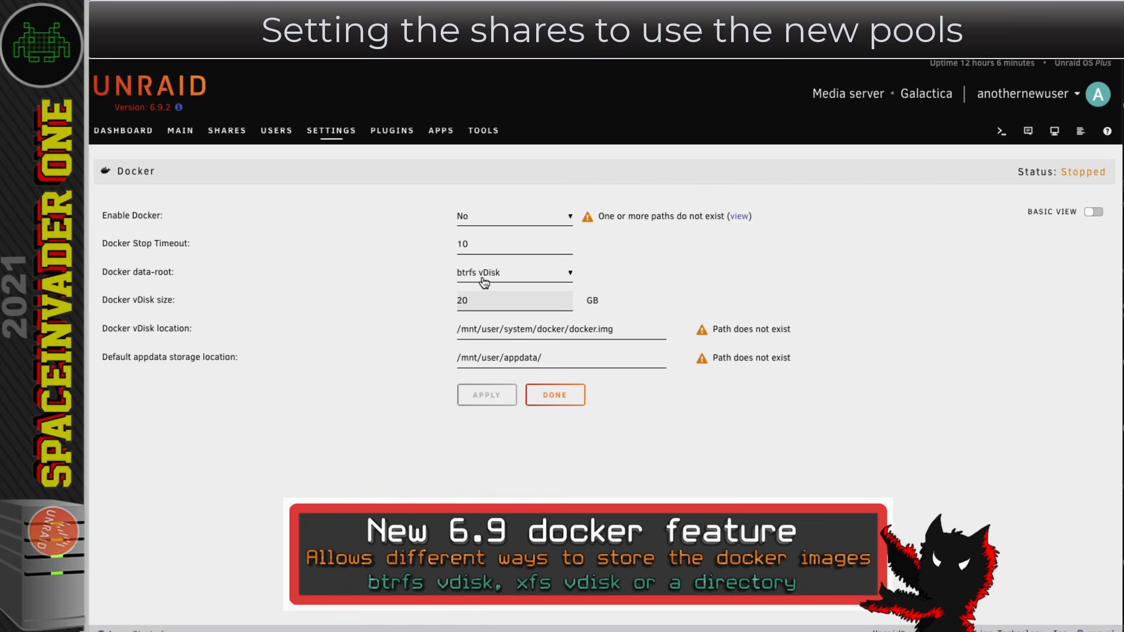
Try directory as the Docker data-root, inspect its directory path and switch back to btrfs vDisk
{"action": "left_click", "coordinate": [485, 276]}
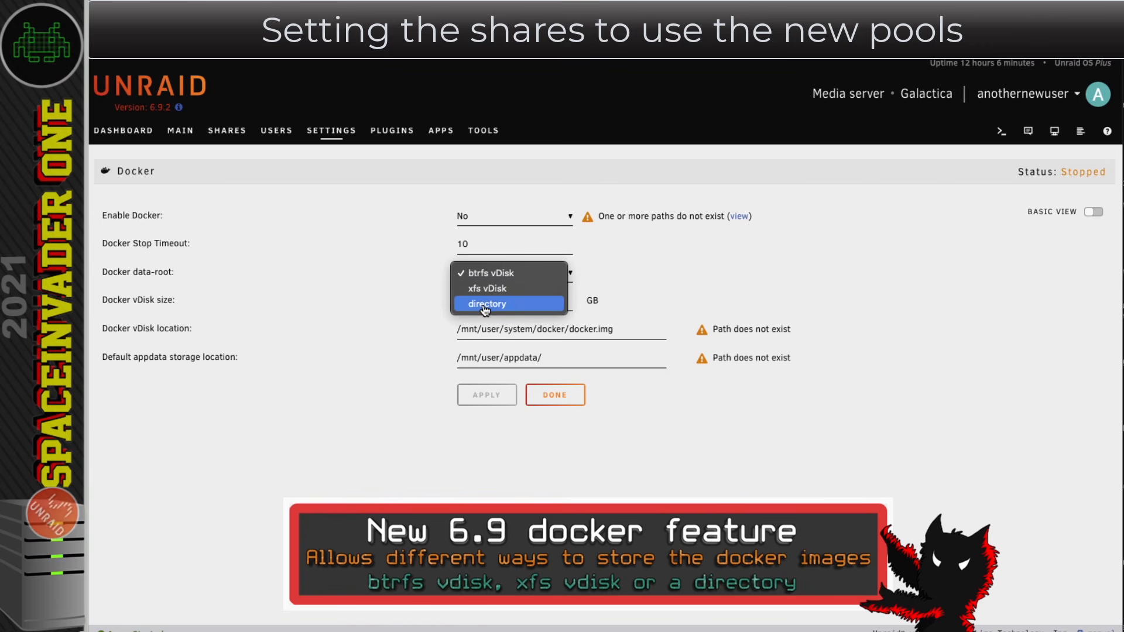
{"action": "left_click", "coordinate": [485, 304]}
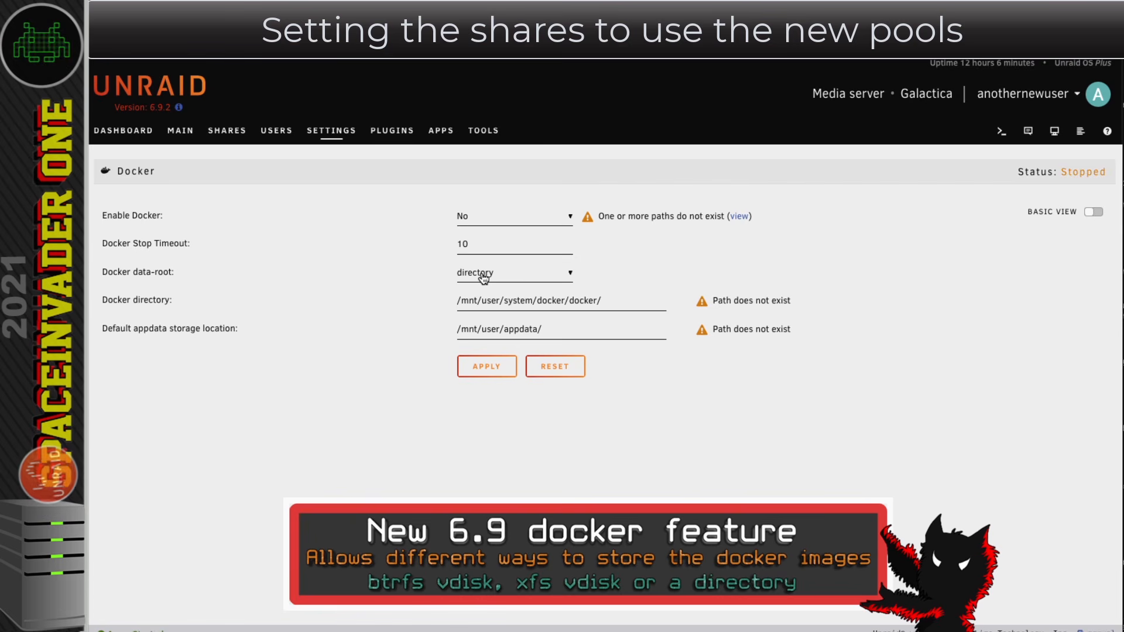
{"action": "left_click_drag", "start_coordinate": [461, 300], "coordinate": [605, 306]}
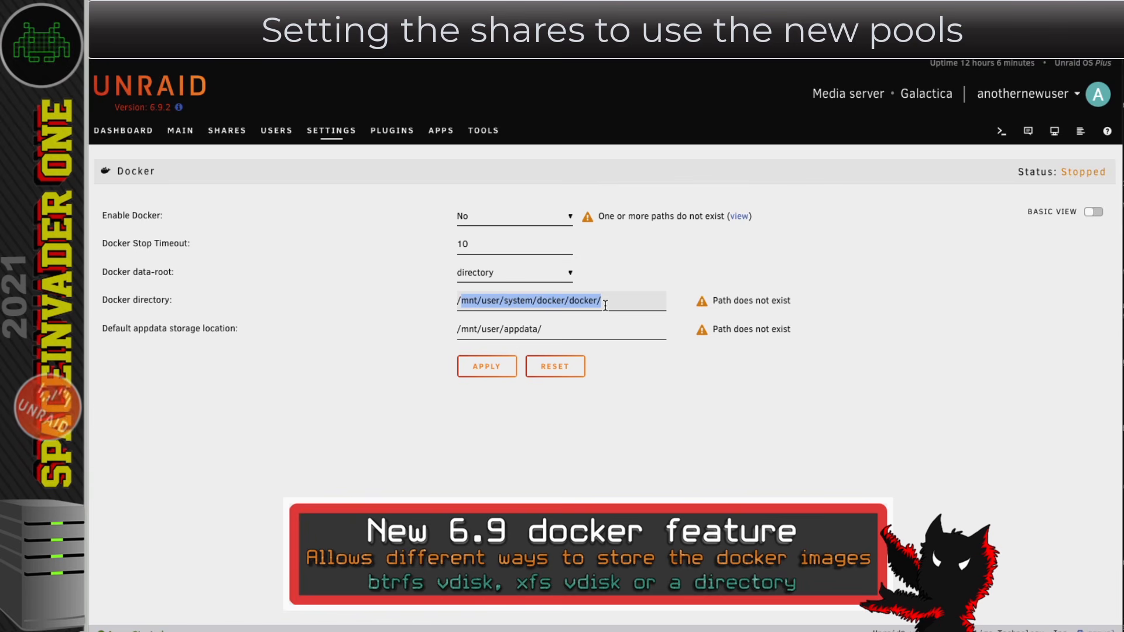
{"action": "left_click", "coordinate": [510, 272]}
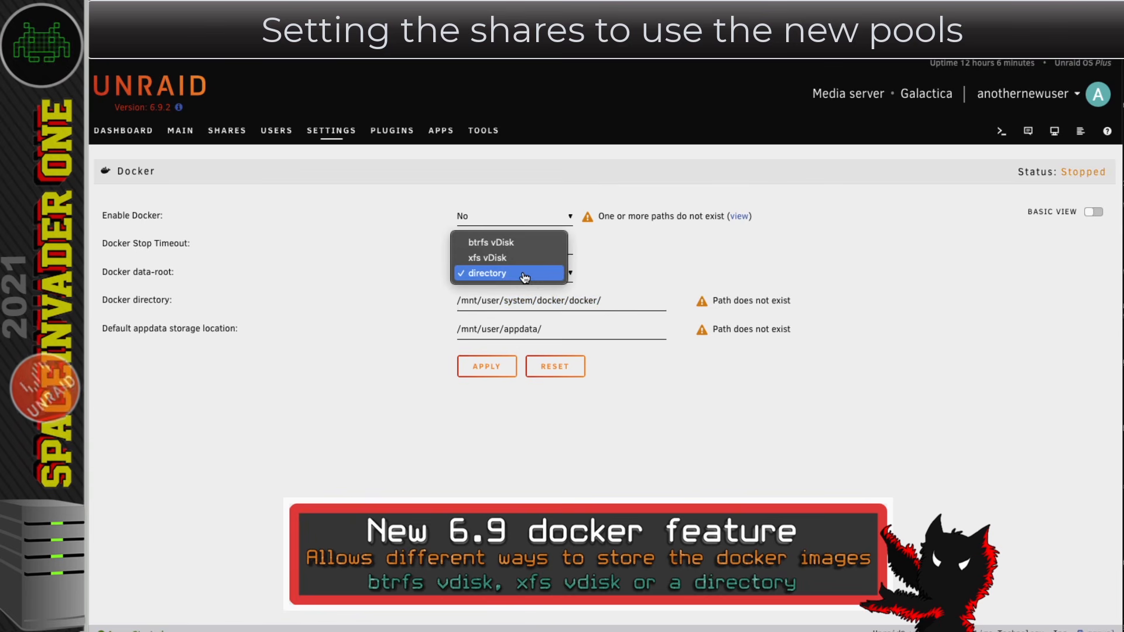
{"action": "left_click", "coordinate": [507, 243]}
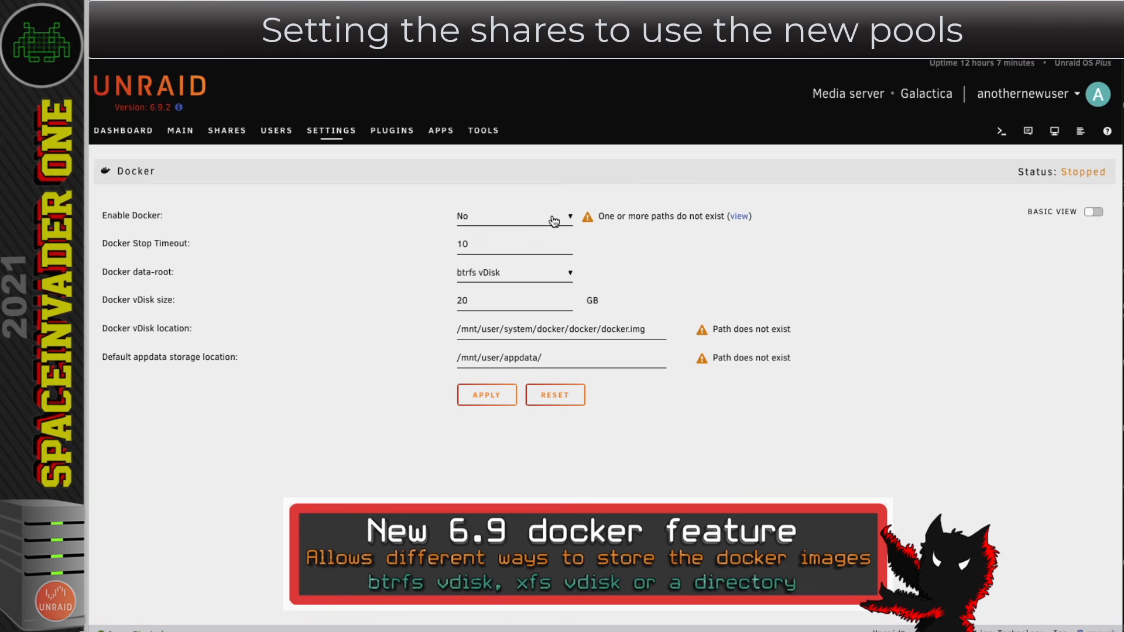
Set Enable Docker to Yes, apply it and return to the settings overview
{"action": "left_click", "coordinate": [554, 221]}
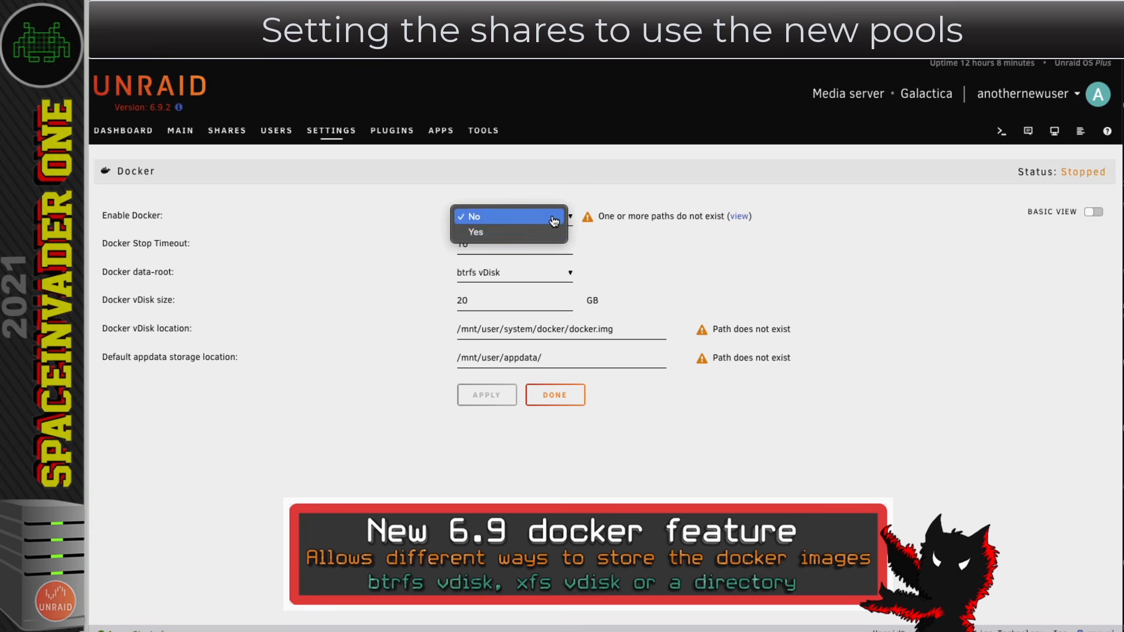
{"action": "left_click", "coordinate": [547, 231]}
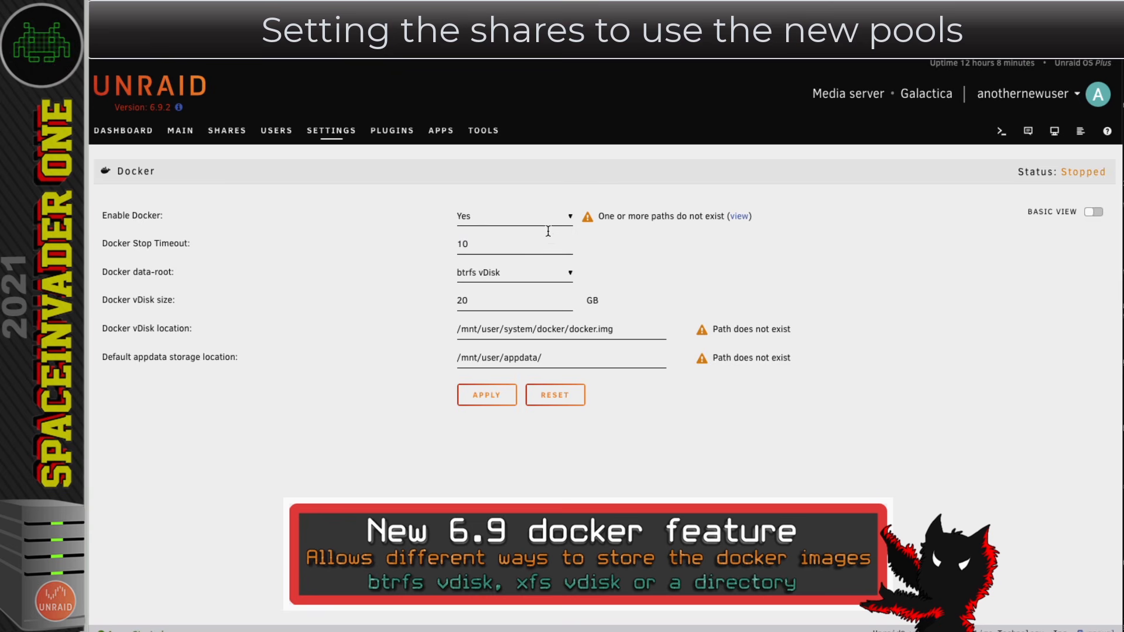
{"action": "left_click", "coordinate": [513, 397]}
{"action": "left_click", "coordinate": [552, 363]}
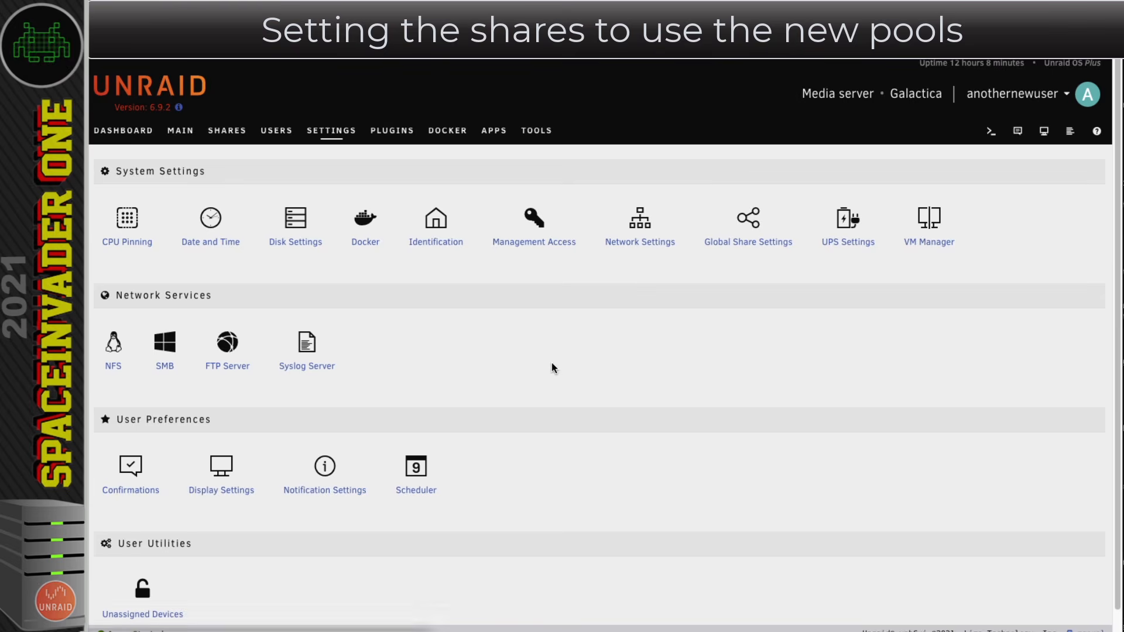
Set Enable VMs to Yes in the VM Manager, apply it and return to the settings overview
{"action": "left_click", "coordinate": [925, 248]}
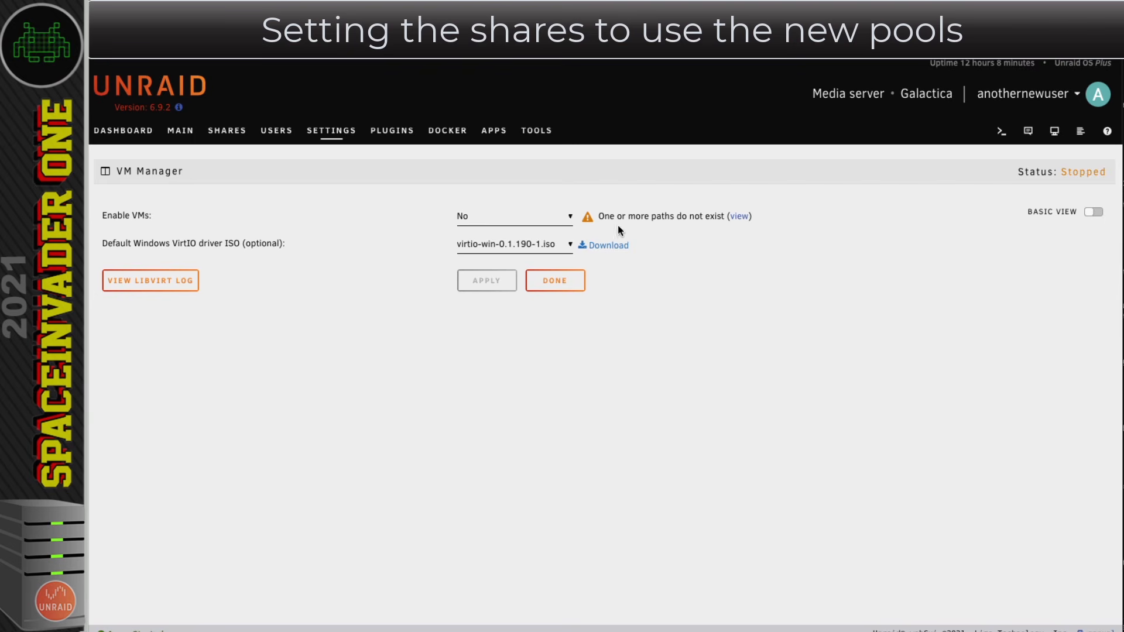
{"action": "left_click", "coordinate": [572, 216]}
{"action": "left_click", "coordinate": [527, 232]}
{"action": "left_click", "coordinate": [502, 280]}
{"action": "left_click", "coordinate": [553, 283]}
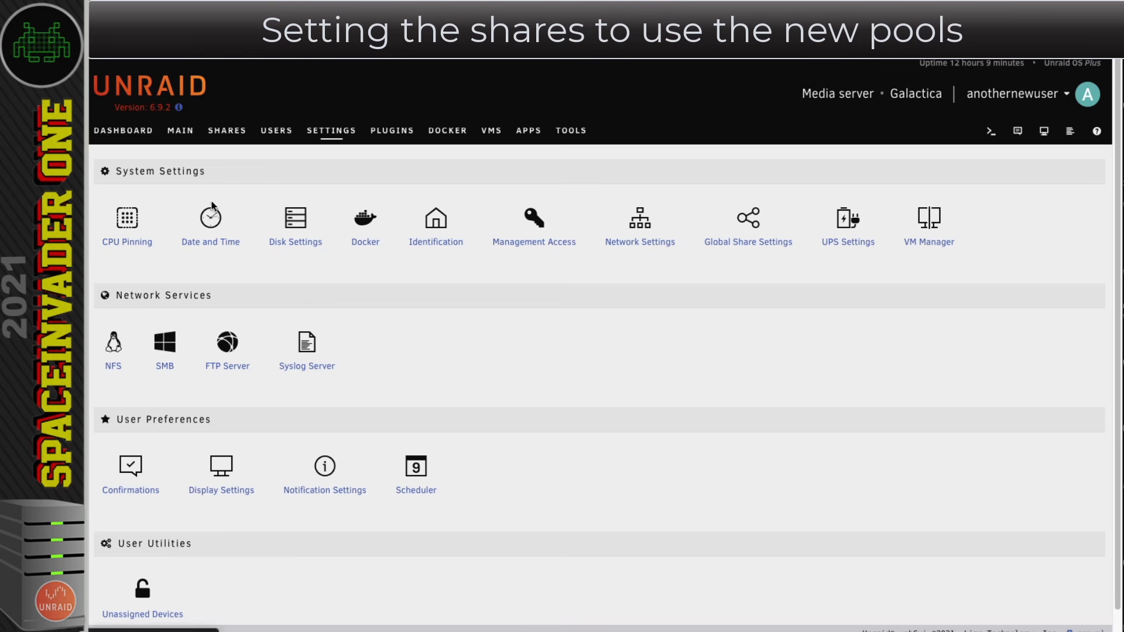
Browse the root folders of the cache_nvme, vms_nvme and cache_ssd pools to check what each holds, ending at the device overview
{"action": "left_click", "coordinate": [180, 131]}
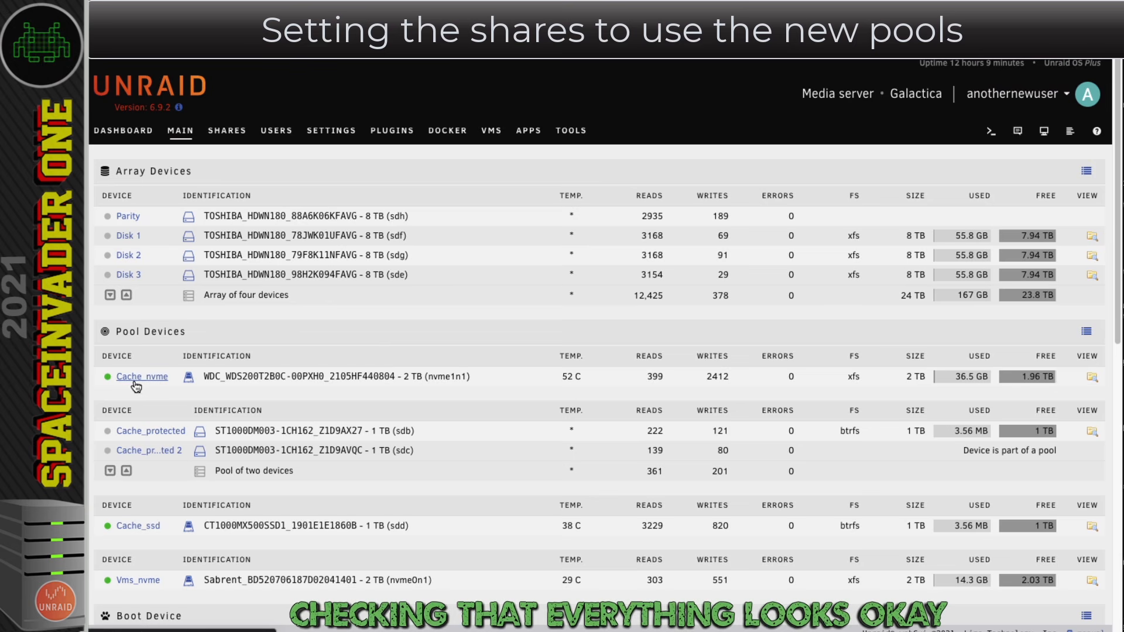
{"action": "left_click", "coordinate": [1093, 377]}
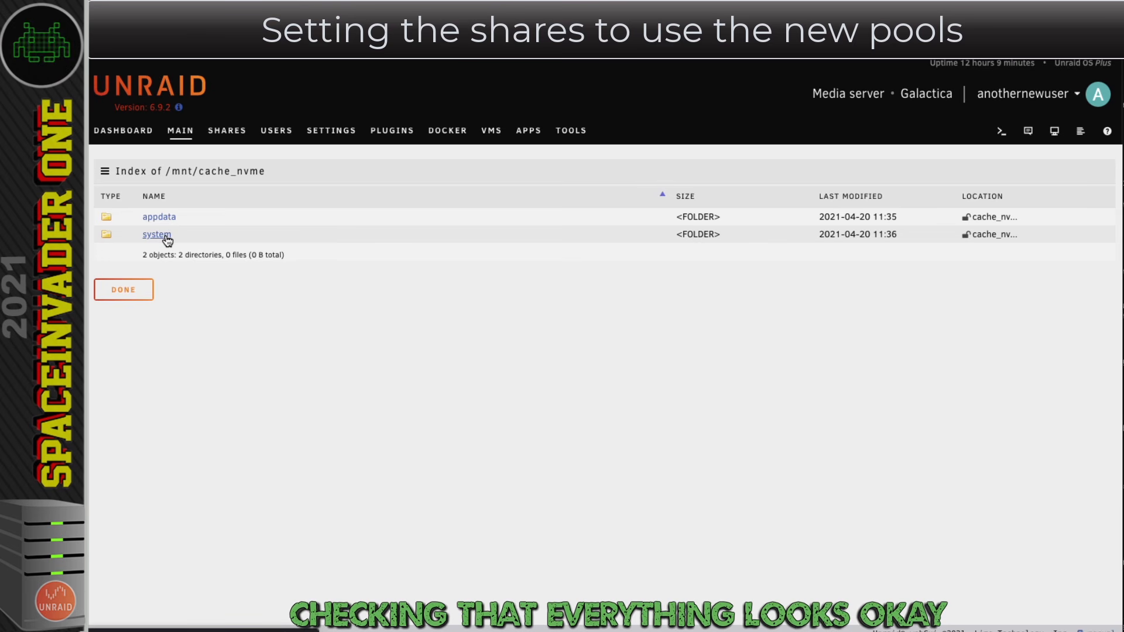
{"action": "left_click", "coordinate": [185, 140]}
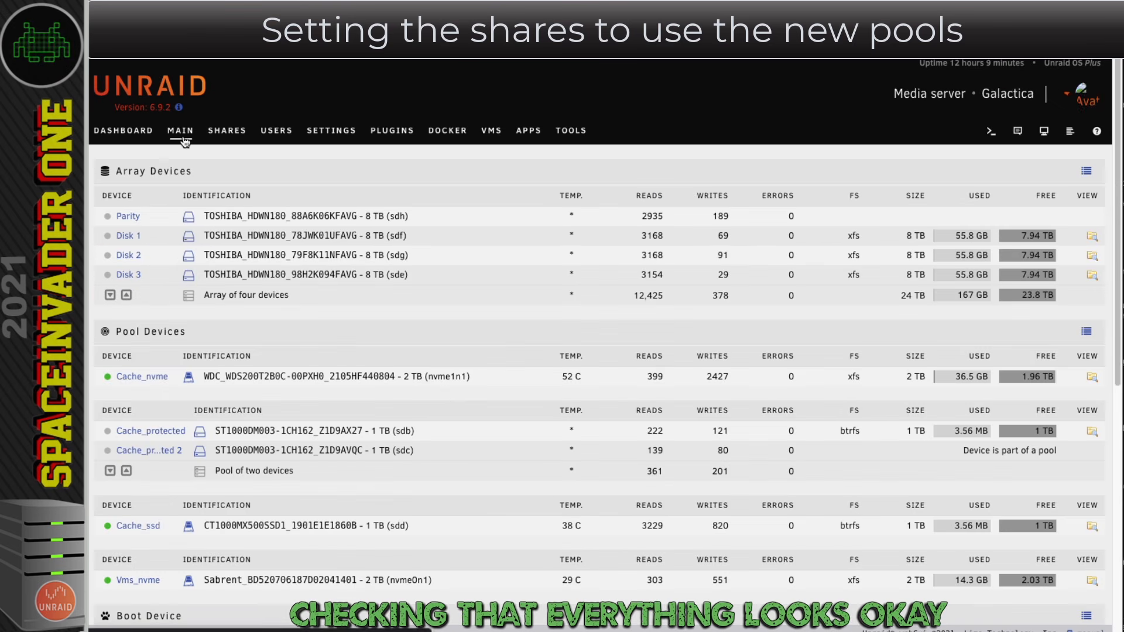
{"action": "left_click", "coordinate": [139, 581]}
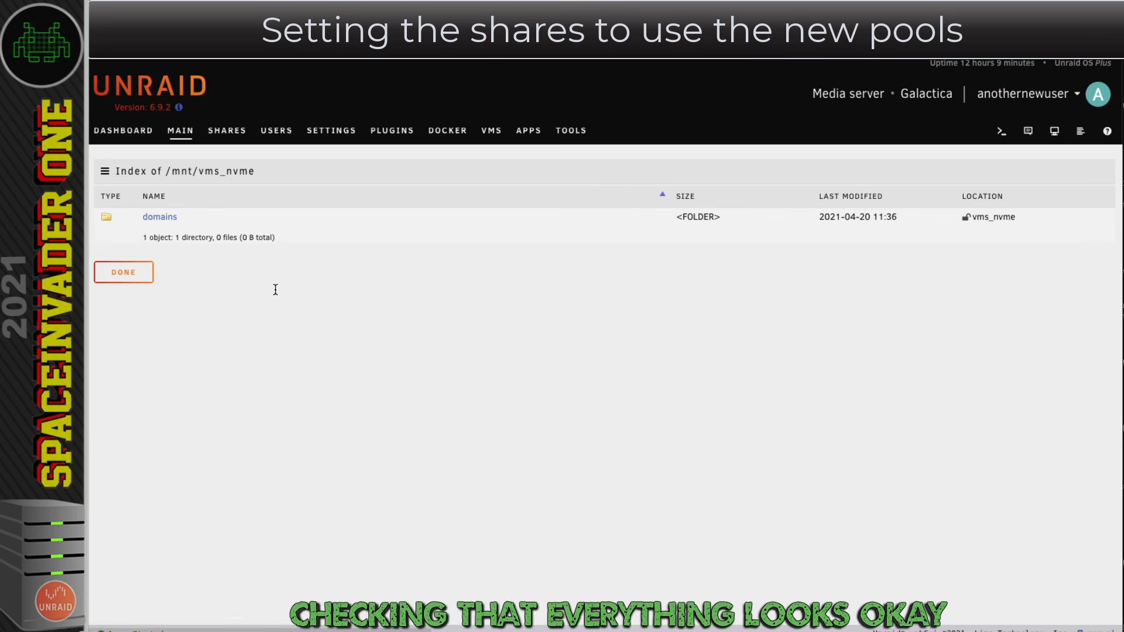
{"action": "left_click", "coordinate": [129, 271]}
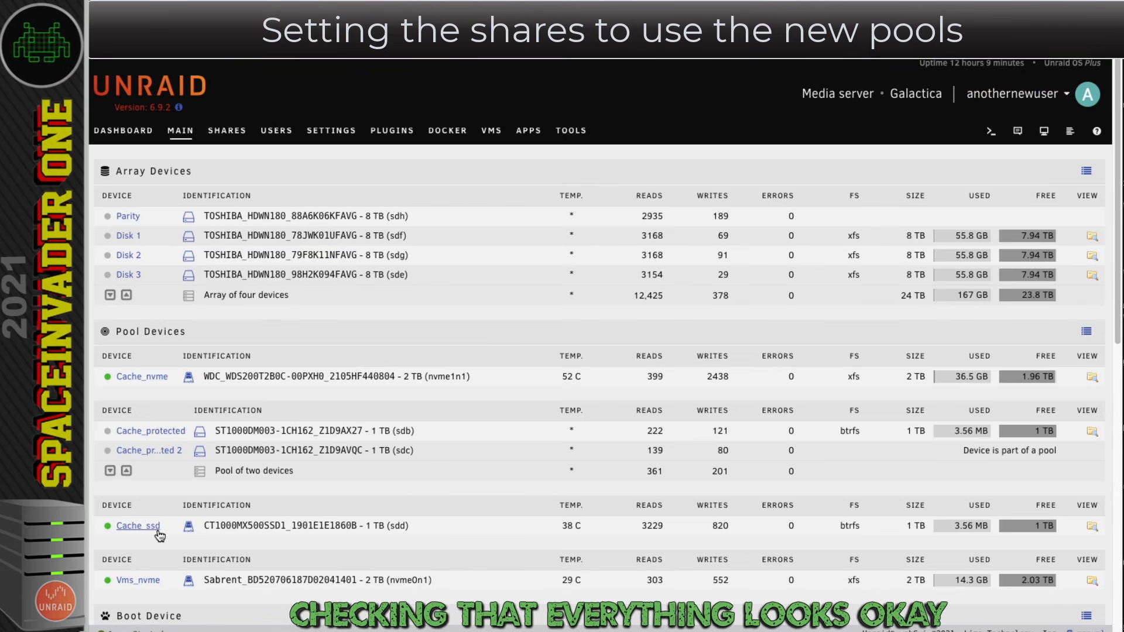
{"action": "left_click", "coordinate": [1091, 528]}
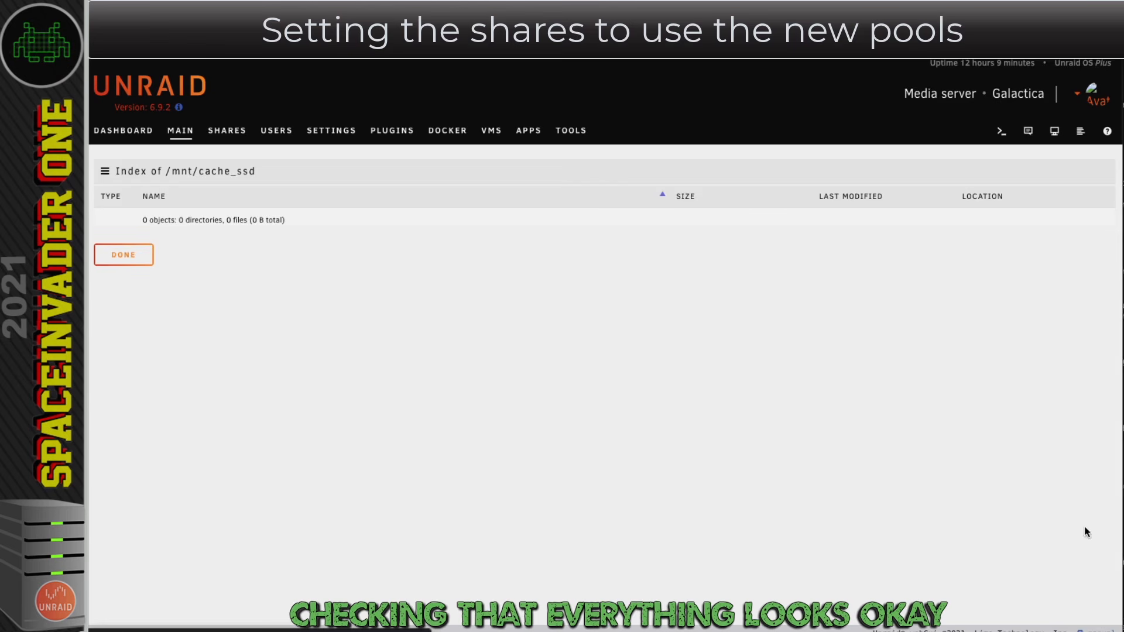
{"action": "left_click", "coordinate": [131, 257]}
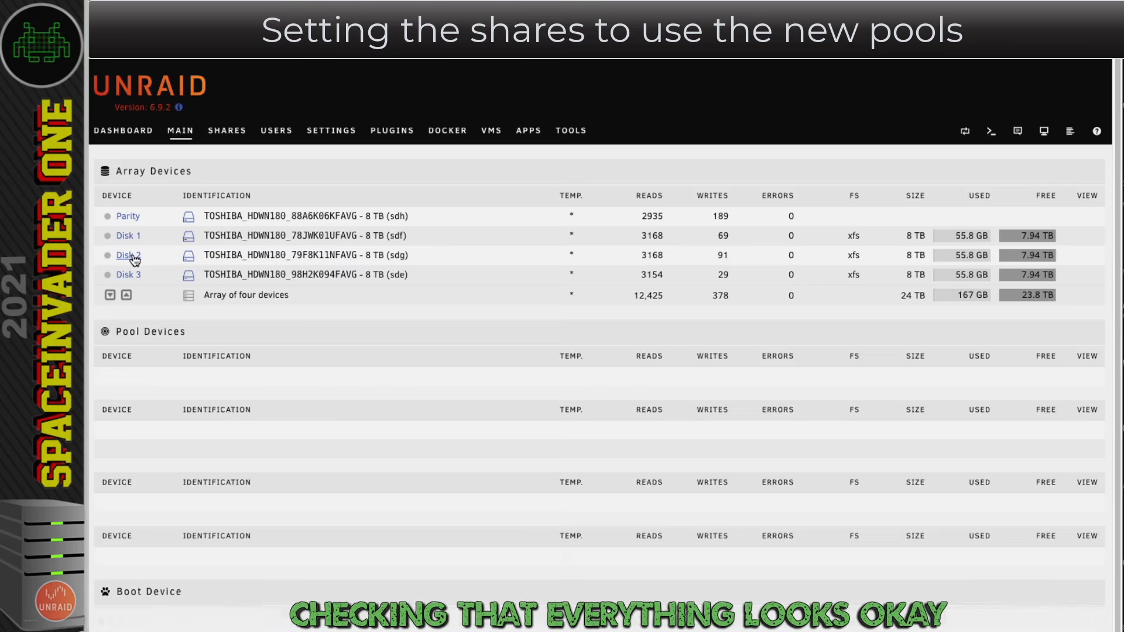